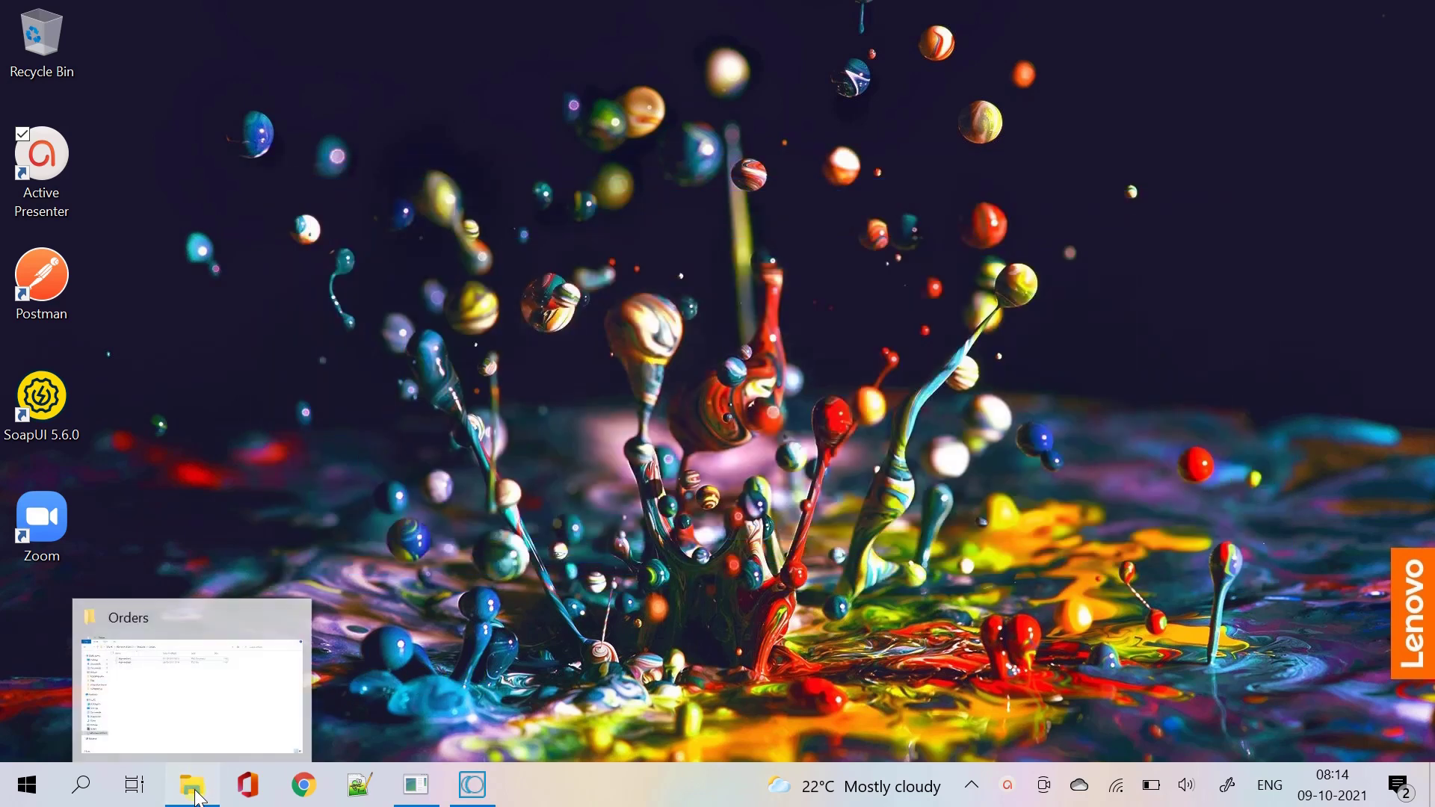
Step: Open shipment.xml in Notepad++ and highlight its <shipment> element to review it
{"action": "left_click", "coordinate": [196, 794]}
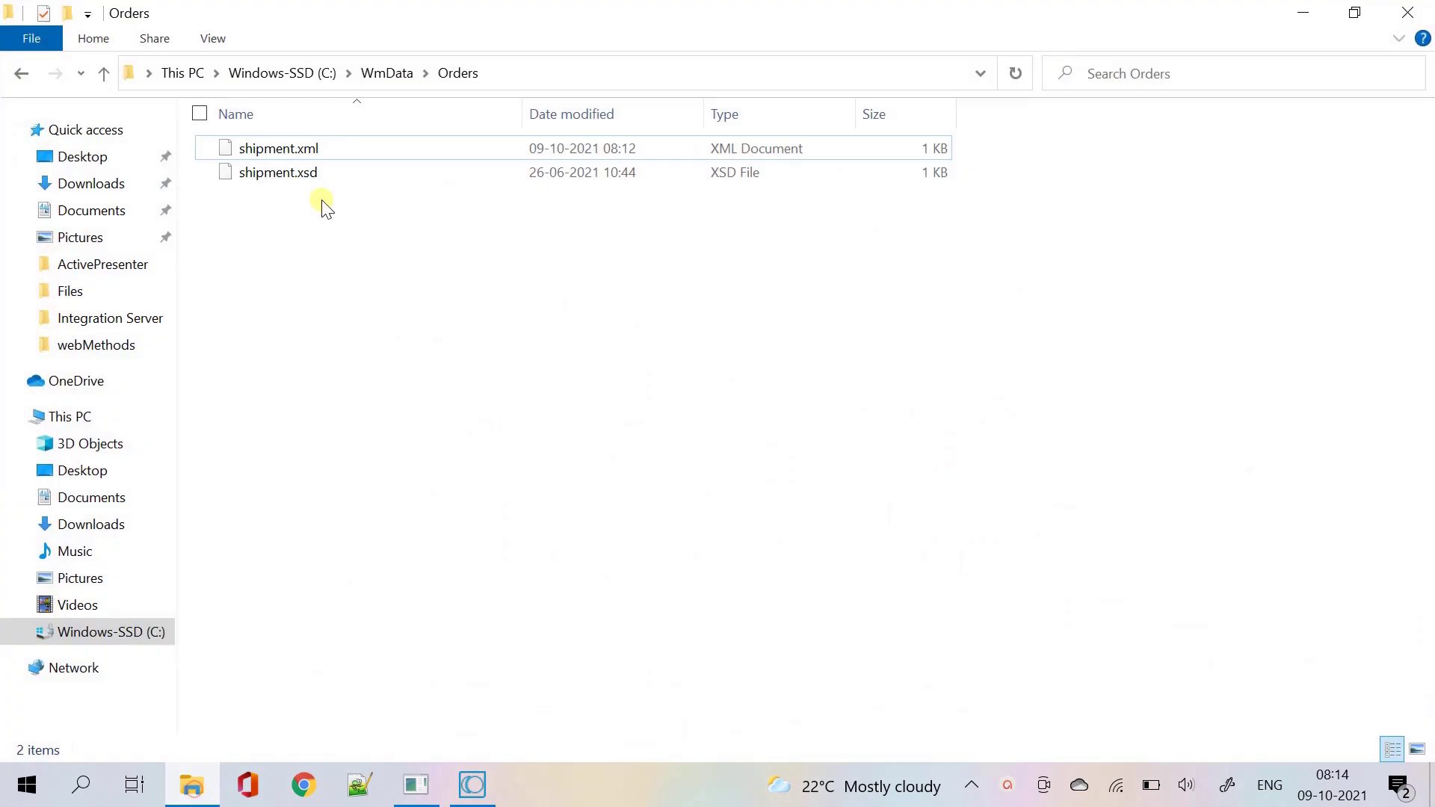
{"action": "left_click", "coordinate": [327, 148]}
{"action": "right_click", "coordinate": [327, 148]}
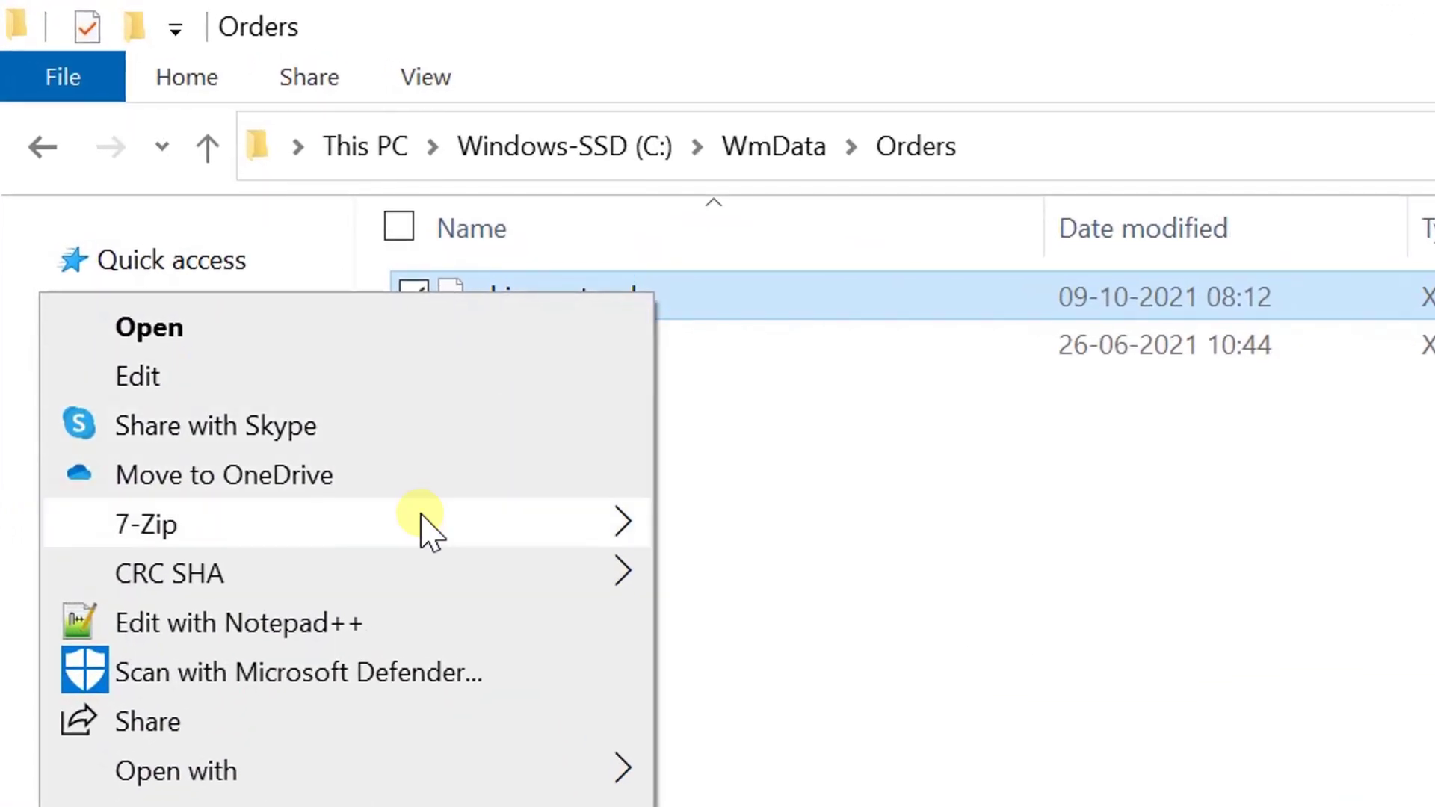
{"action": "left_click", "coordinate": [381, 628]}
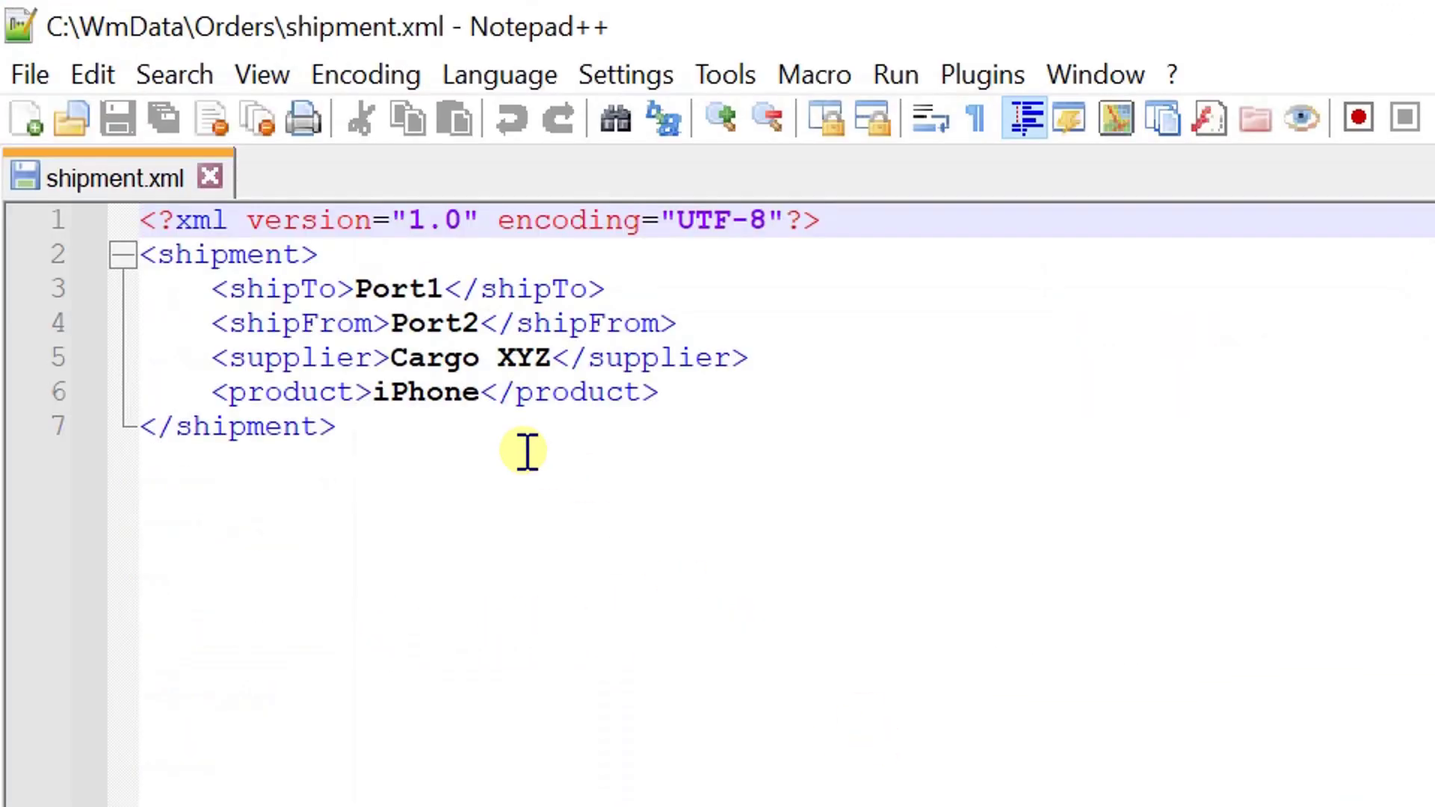
{"action": "left_click", "coordinate": [206, 258]}
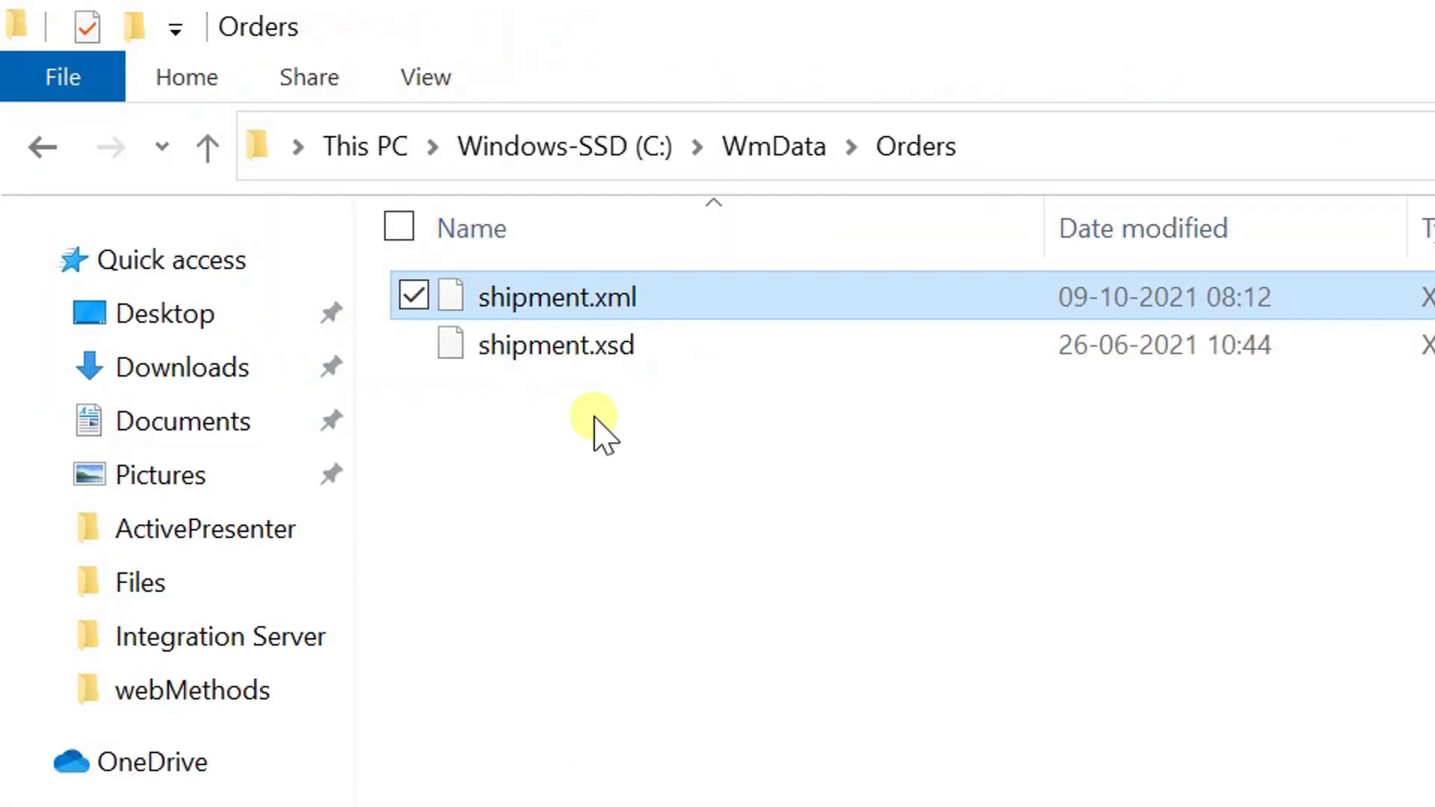
Step: Open shipment.xsd in Notepad++, review its xs:schema element rules, then go back to shipment.xml
{"action": "left_click", "coordinate": [569, 356]}
{"action": "right_click", "coordinate": [569, 357]}
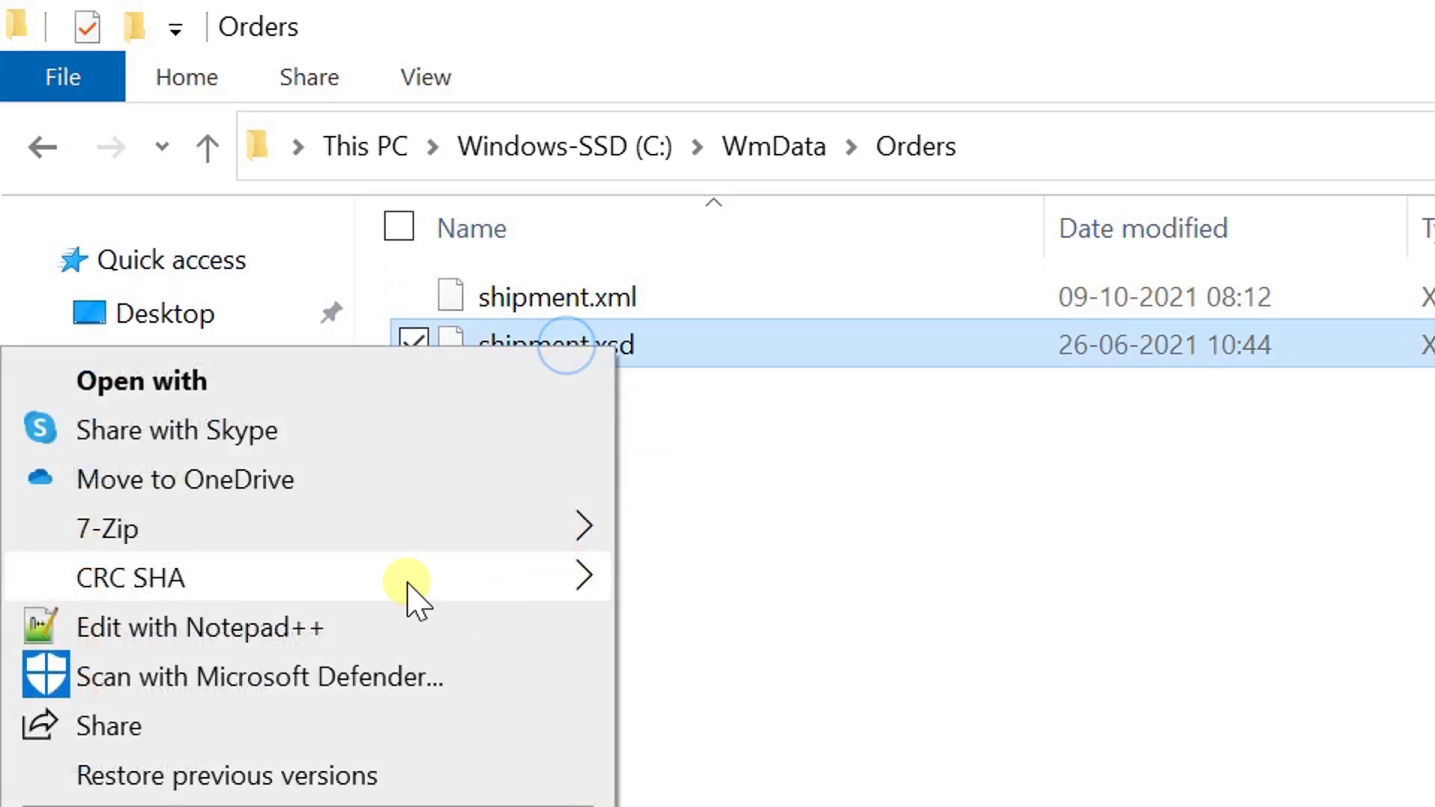
{"action": "left_click", "coordinate": [273, 630]}
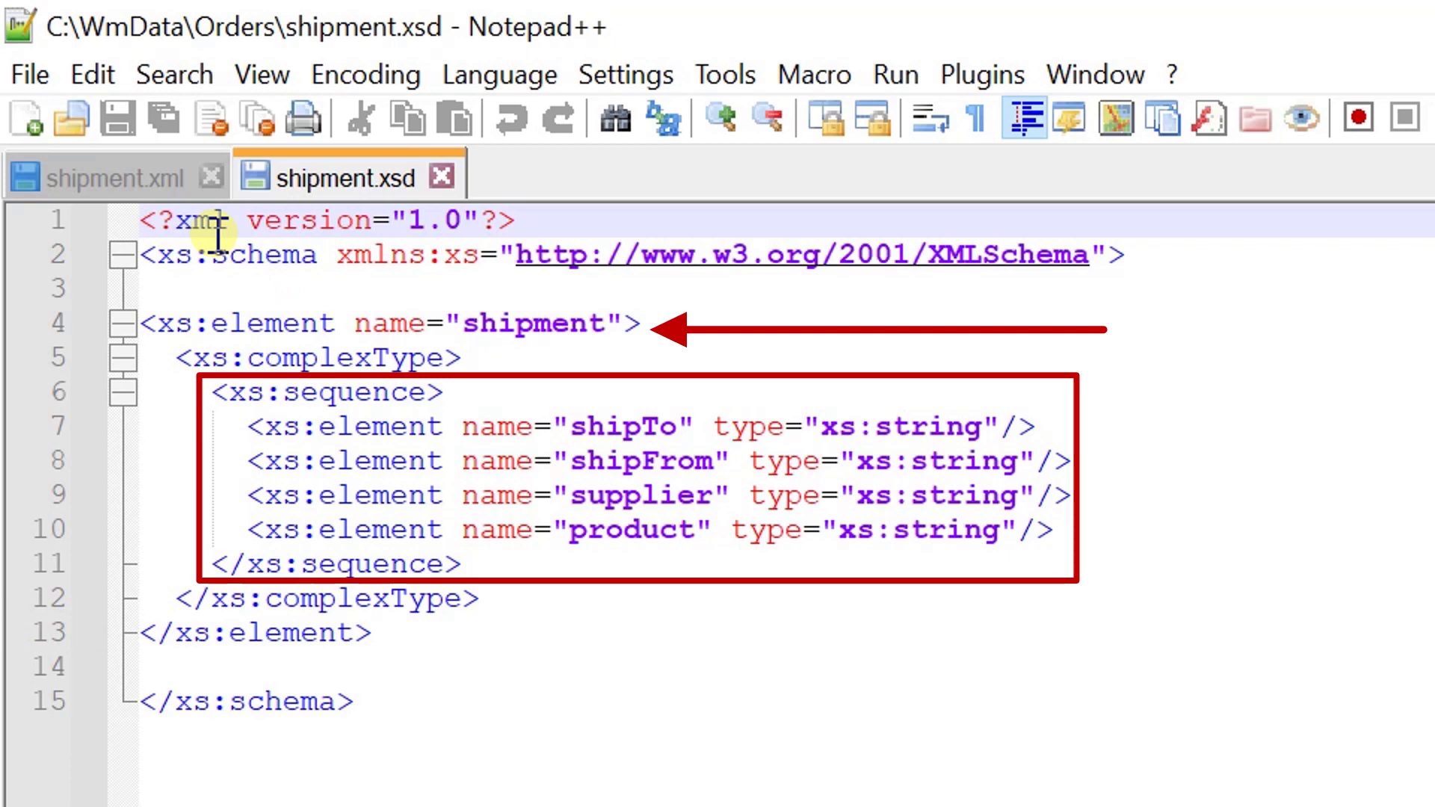
{"action": "left_click", "coordinate": [236, 257]}
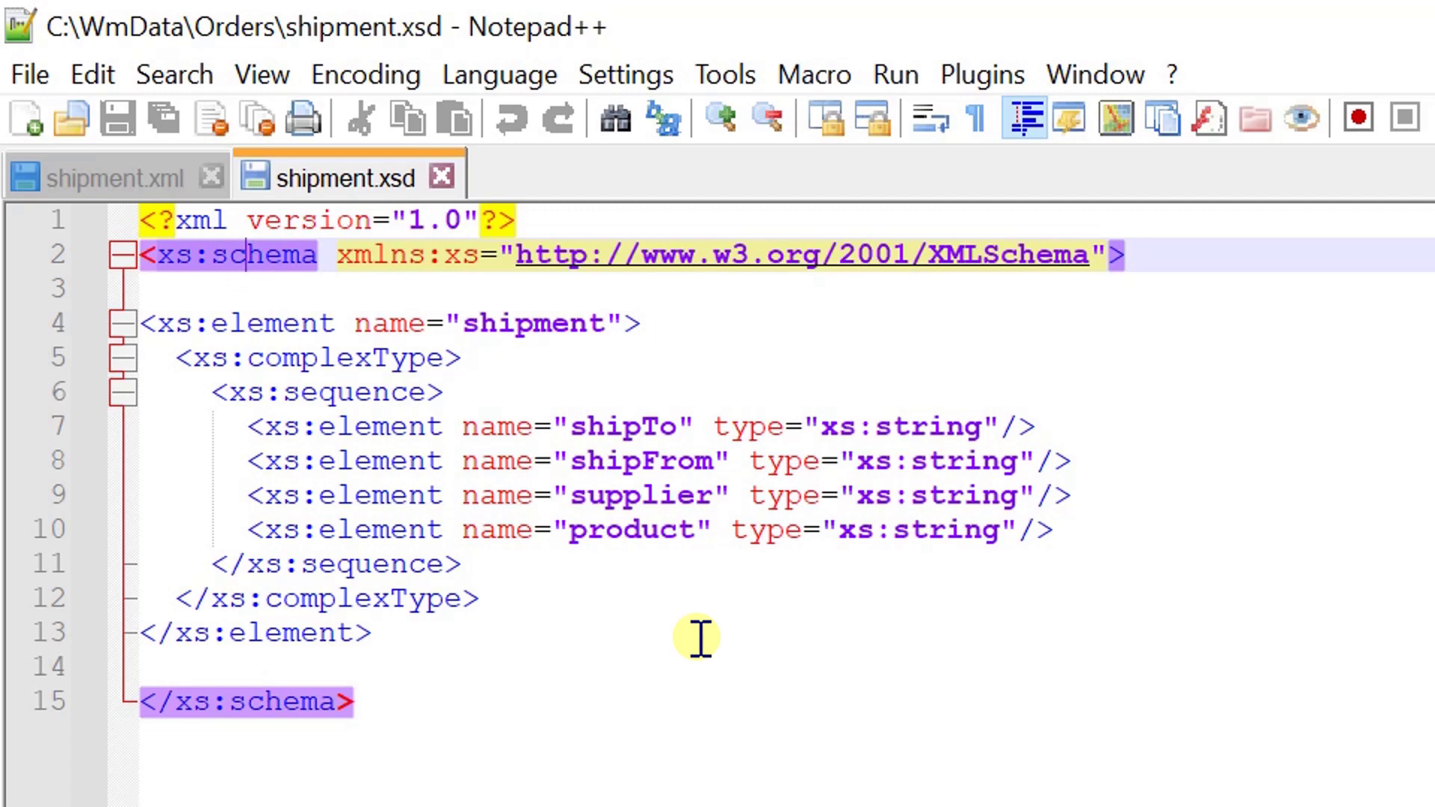
{"action": "left_click", "coordinate": [152, 180]}
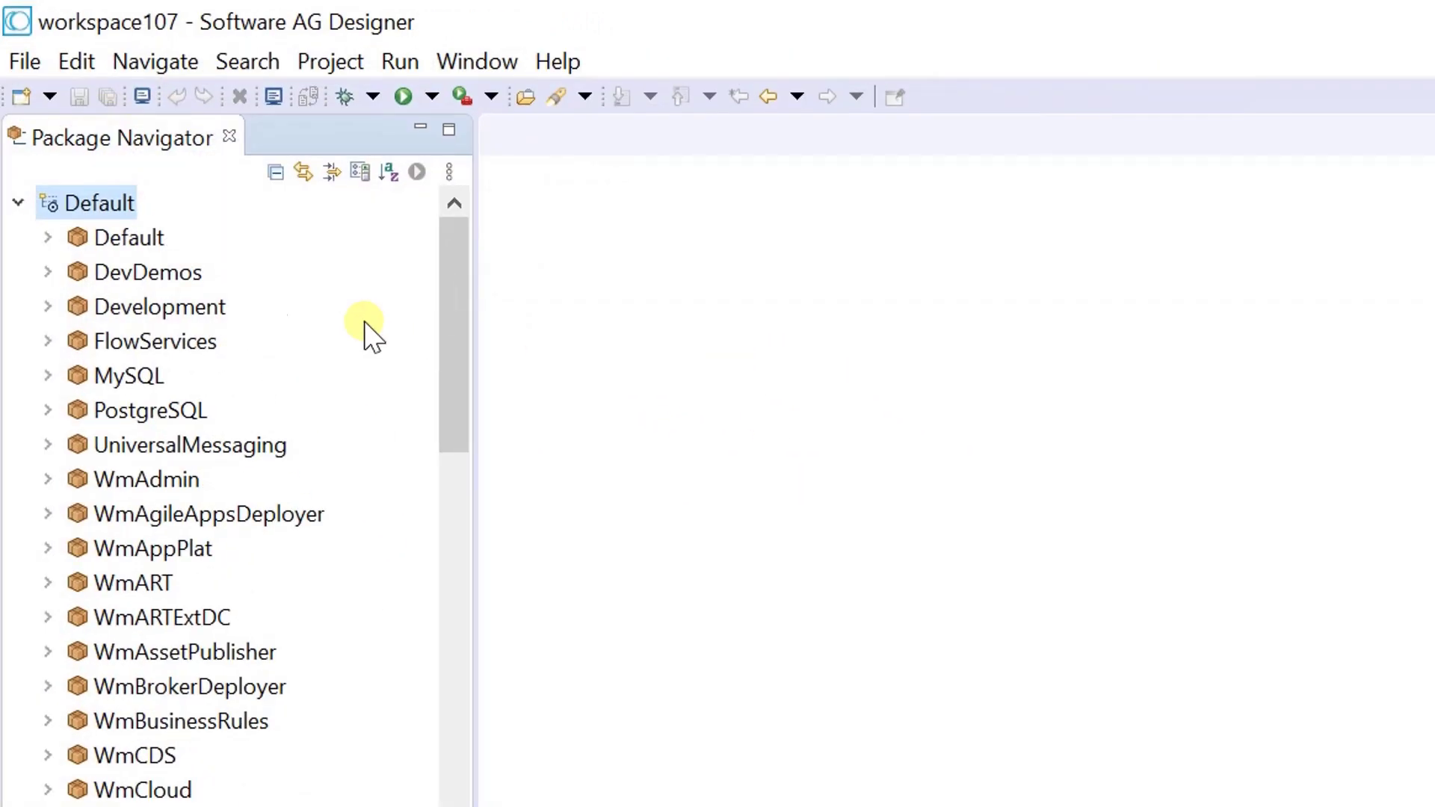
Step: Create a validateDemo folder under DevDemos > xml
{"action": "double_click", "coordinate": [166, 269]}
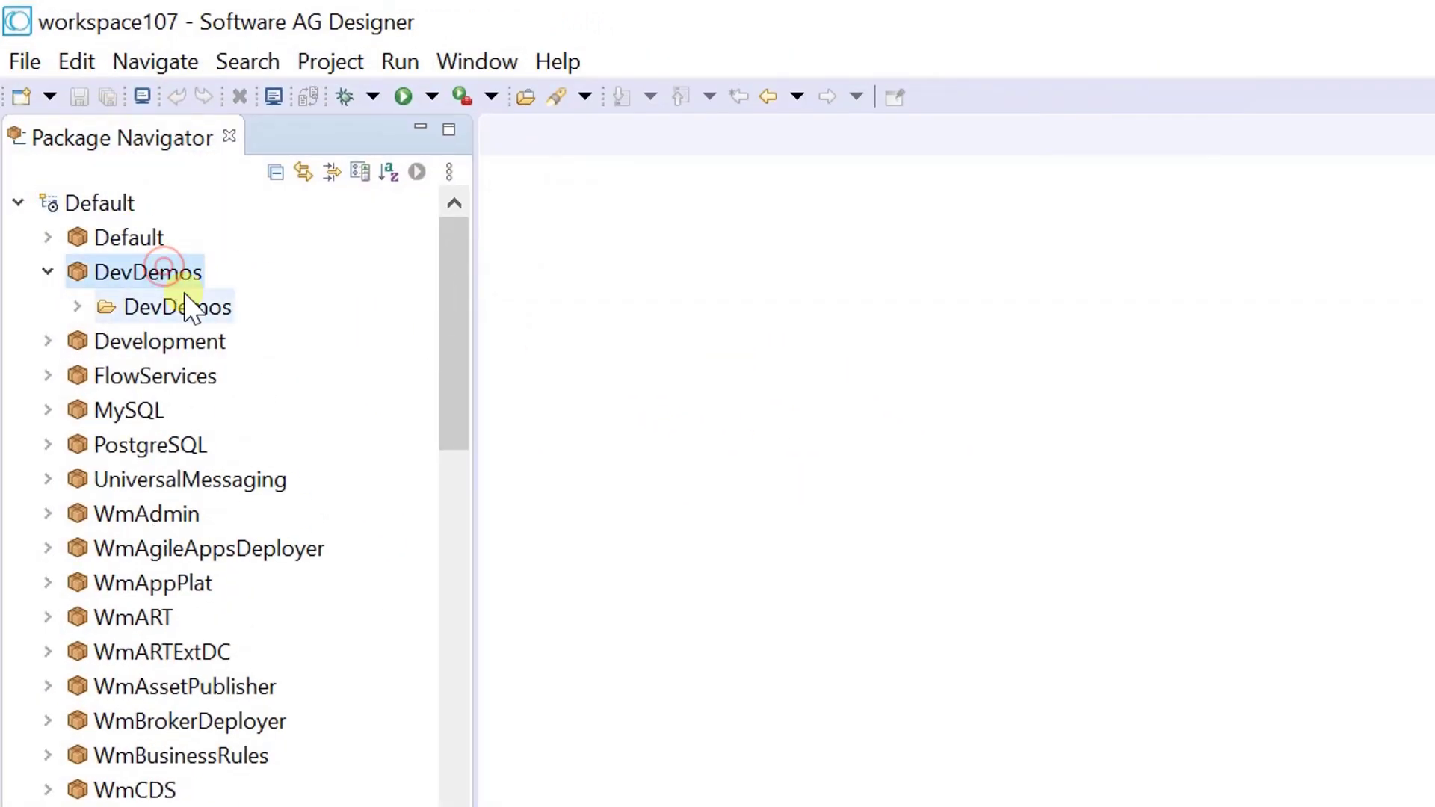
{"action": "double_click", "coordinate": [180, 305]}
{"action": "double_click", "coordinate": [172, 659]}
{"action": "right_click", "coordinate": [173, 658]}
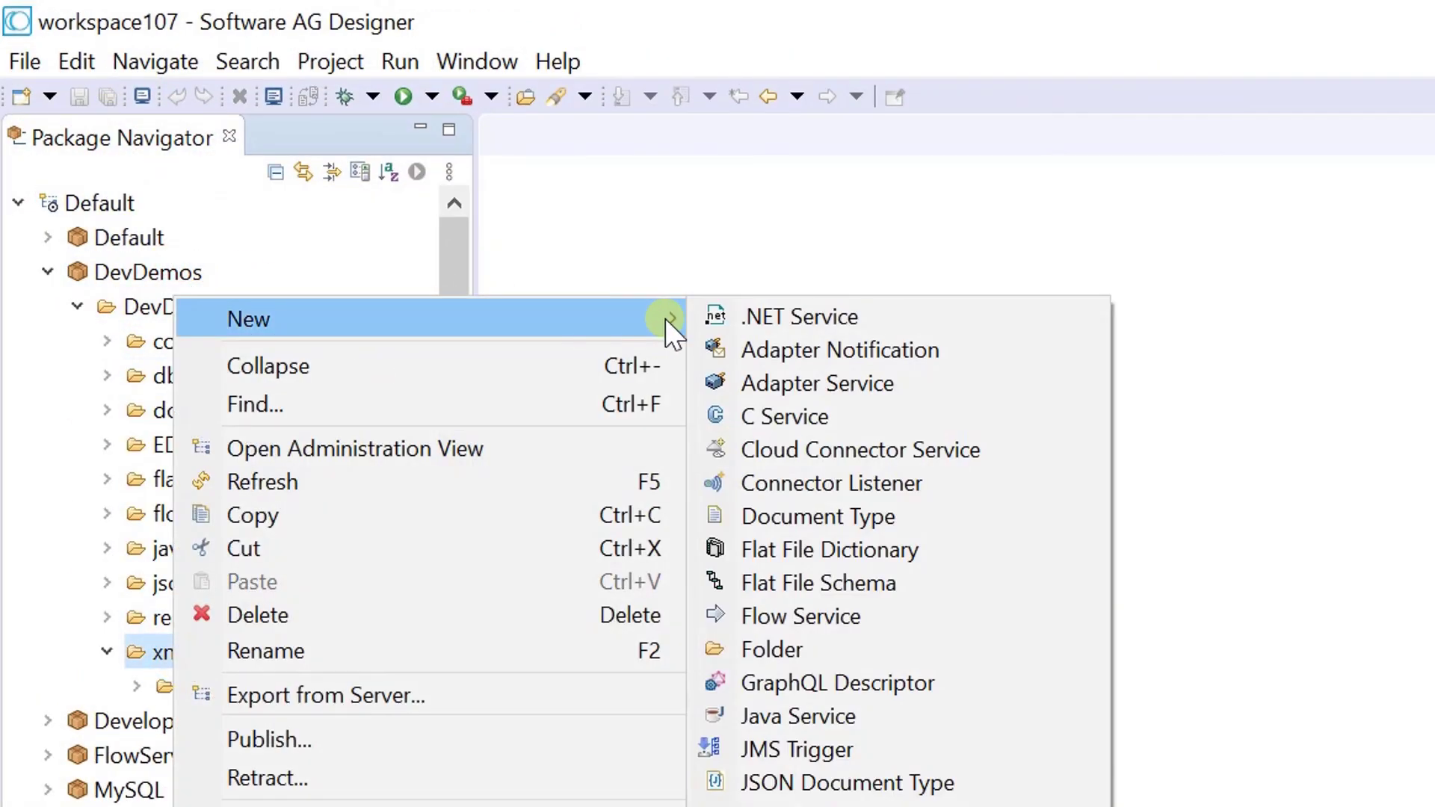
{"action": "left_click", "coordinate": [814, 650]}
{"action": "type", "text": "valiad"}
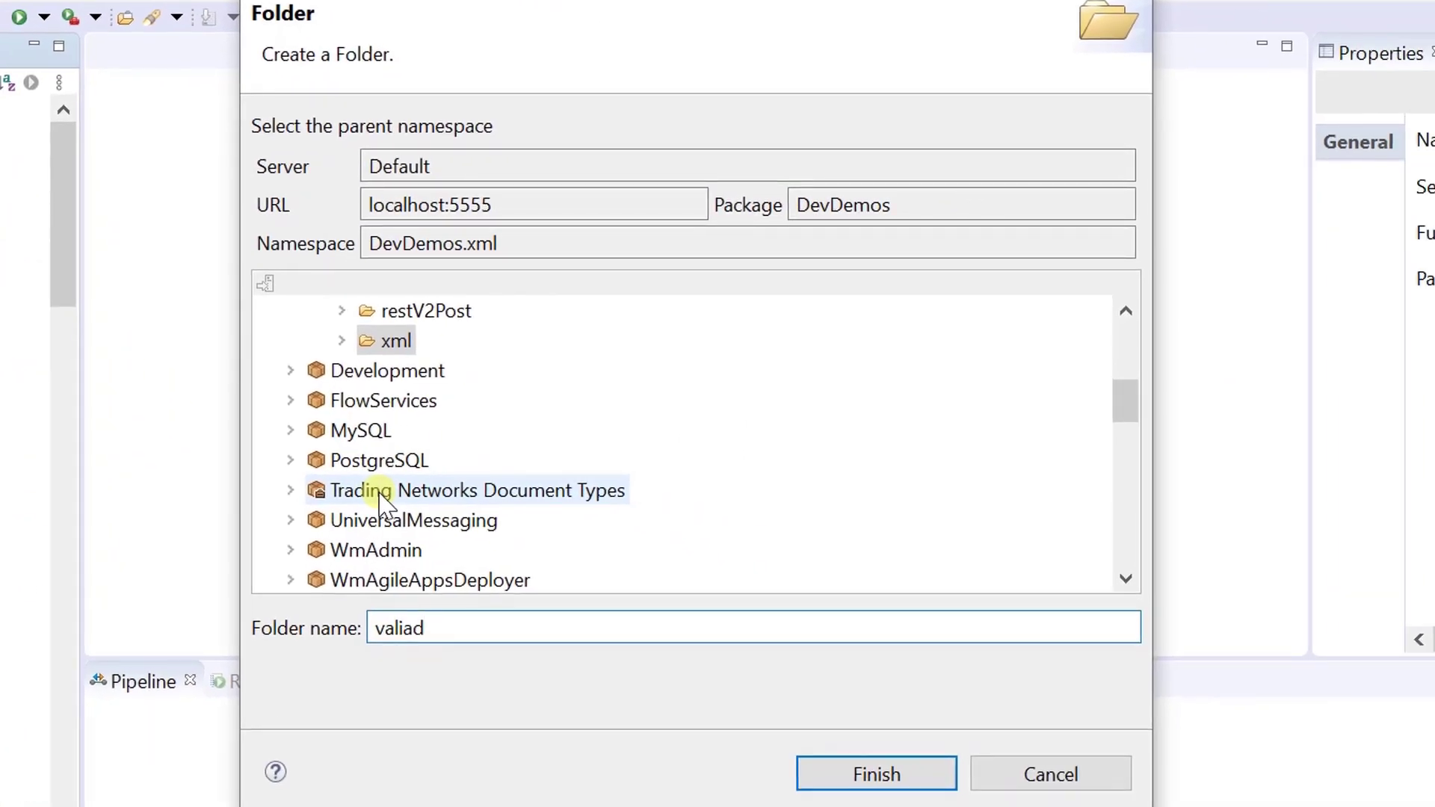
{"action": "type", "text": "emo"}
{"action": "left_click", "coordinate": [876, 775]}
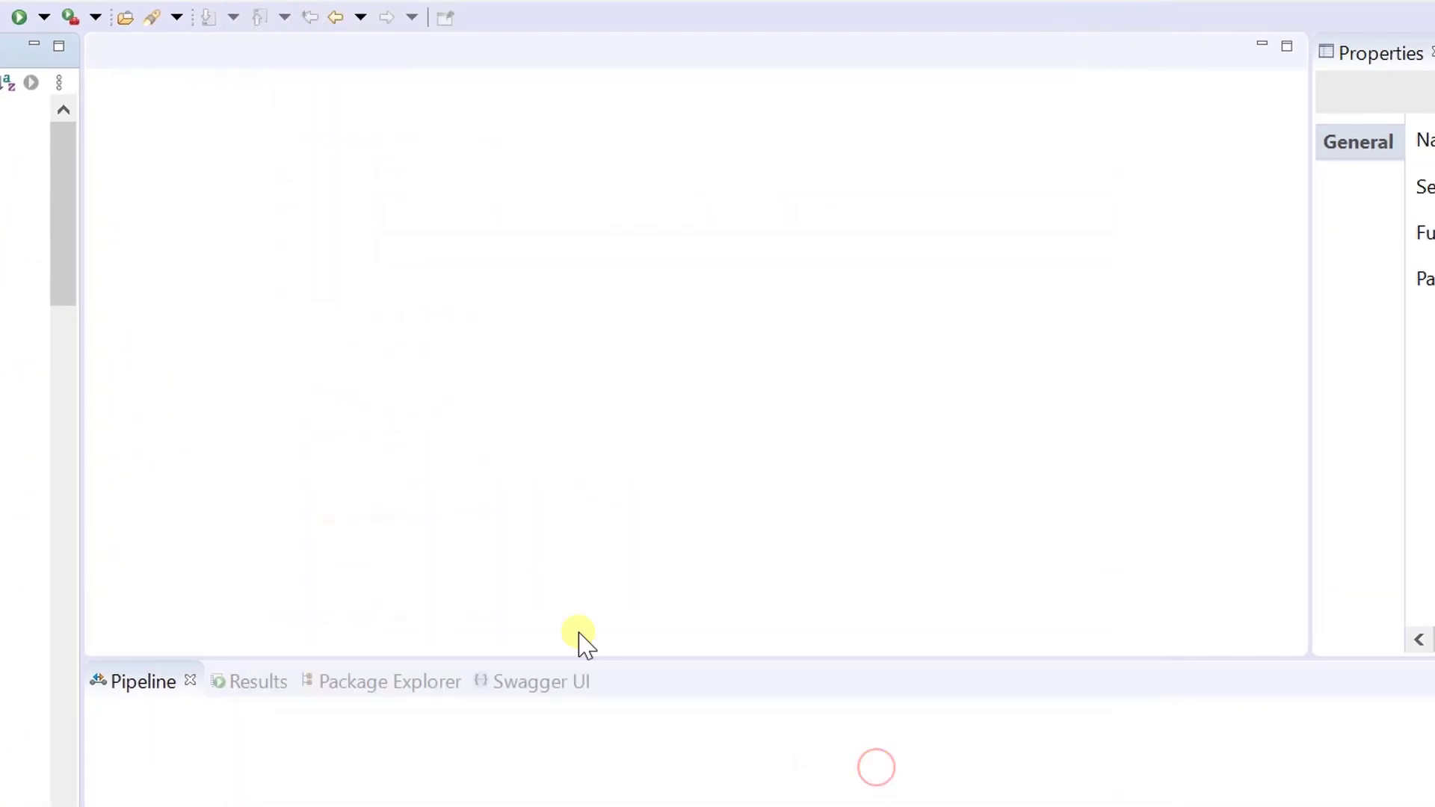
Step: Create the validateShipmentXml flow service inside validateDemo
{"action": "right_click", "coordinate": [180, 551]}
{"action": "left_click", "coordinate": [670, 469]}
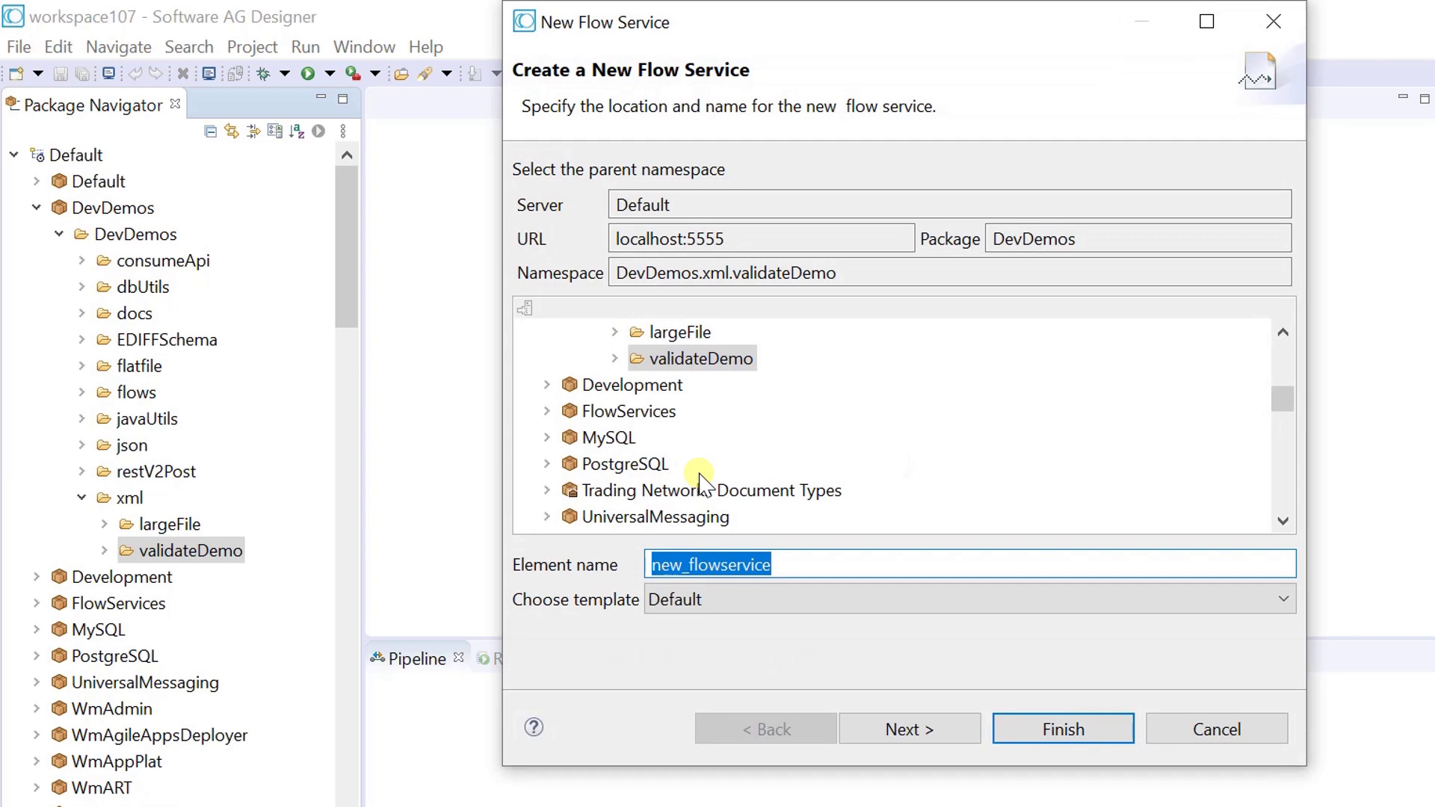
{"action": "type", "text": "validateShipmentXml"}
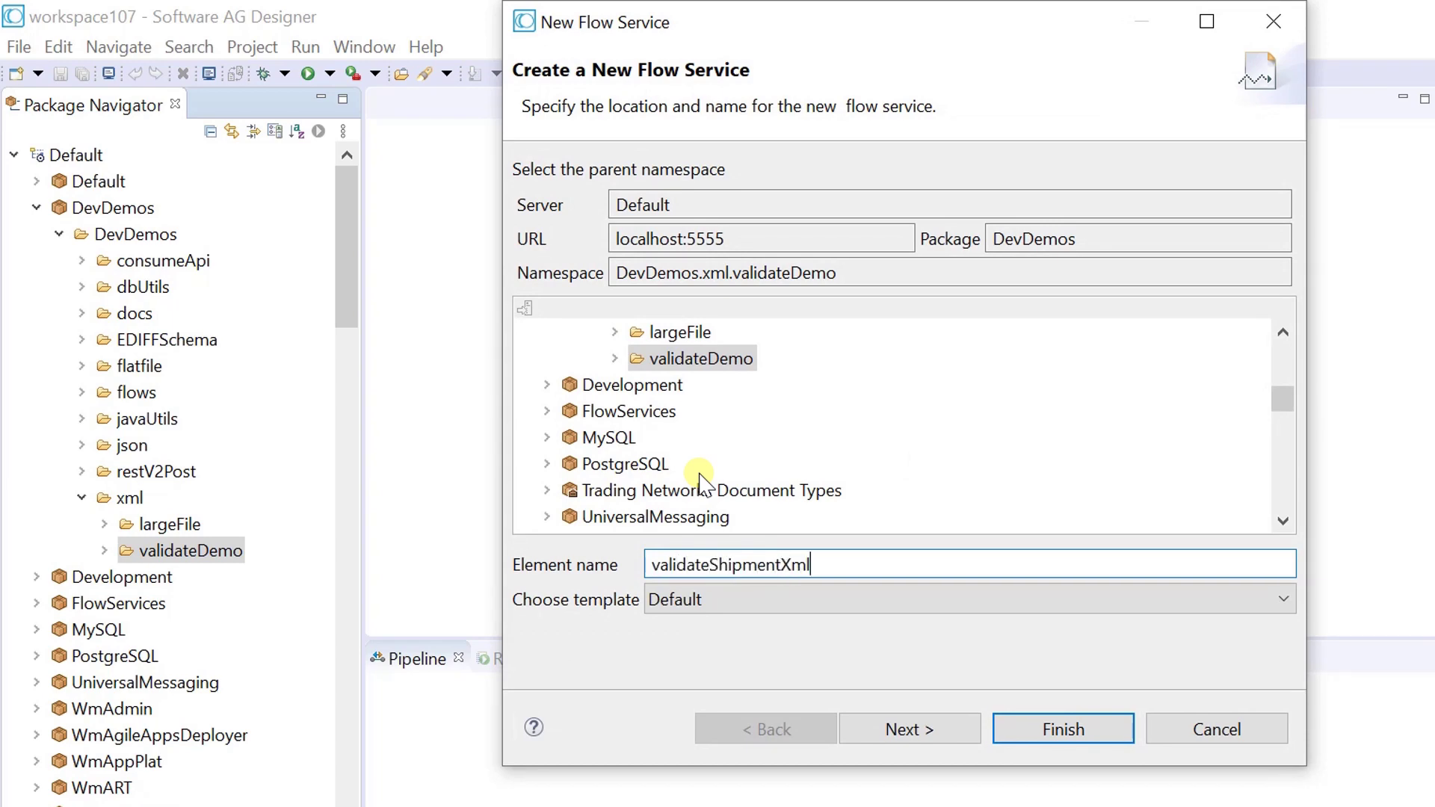
{"action": "left_click", "coordinate": [1071, 732]}
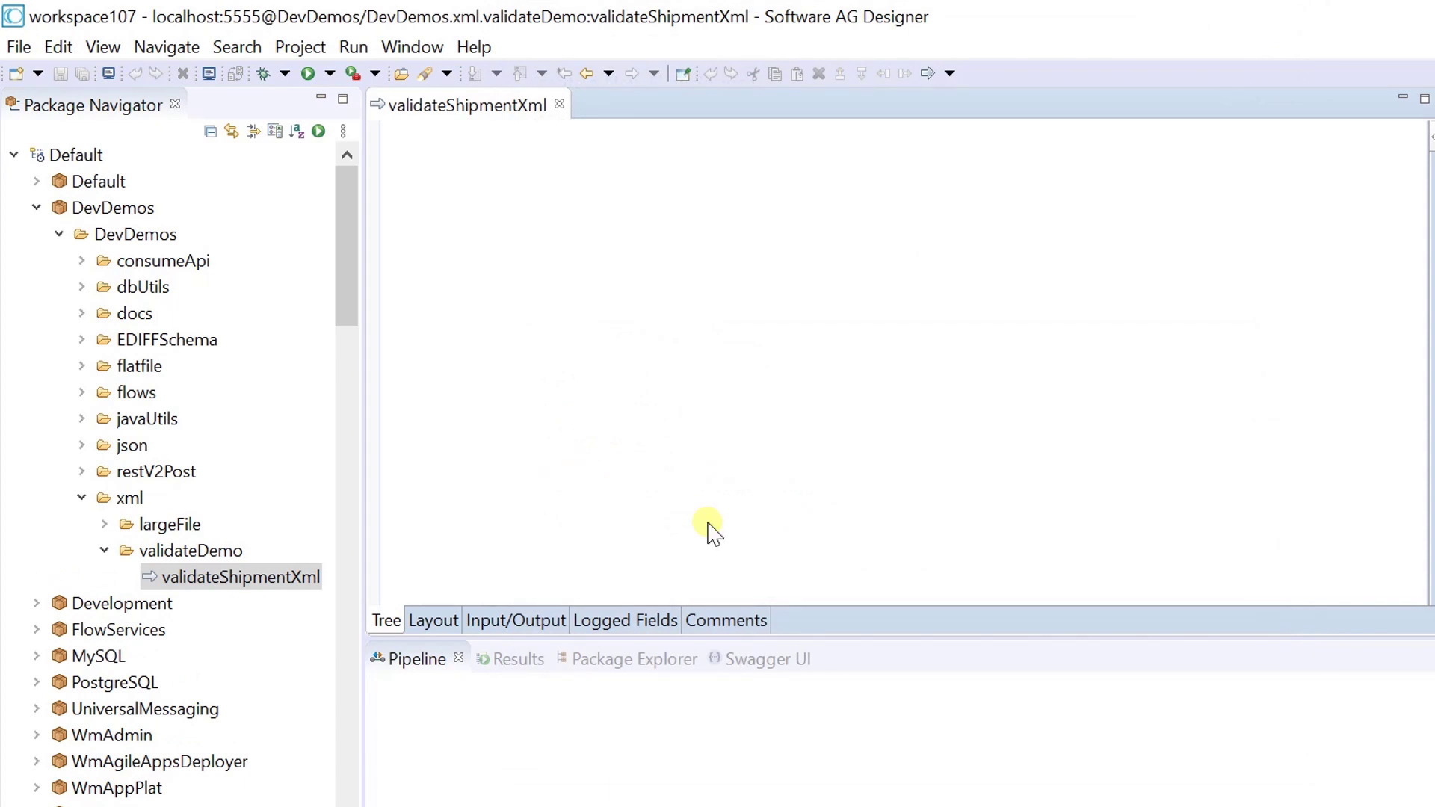
{"action": "left_click_drag", "start_coordinate": [347, 263], "coordinate": [354, 305]}
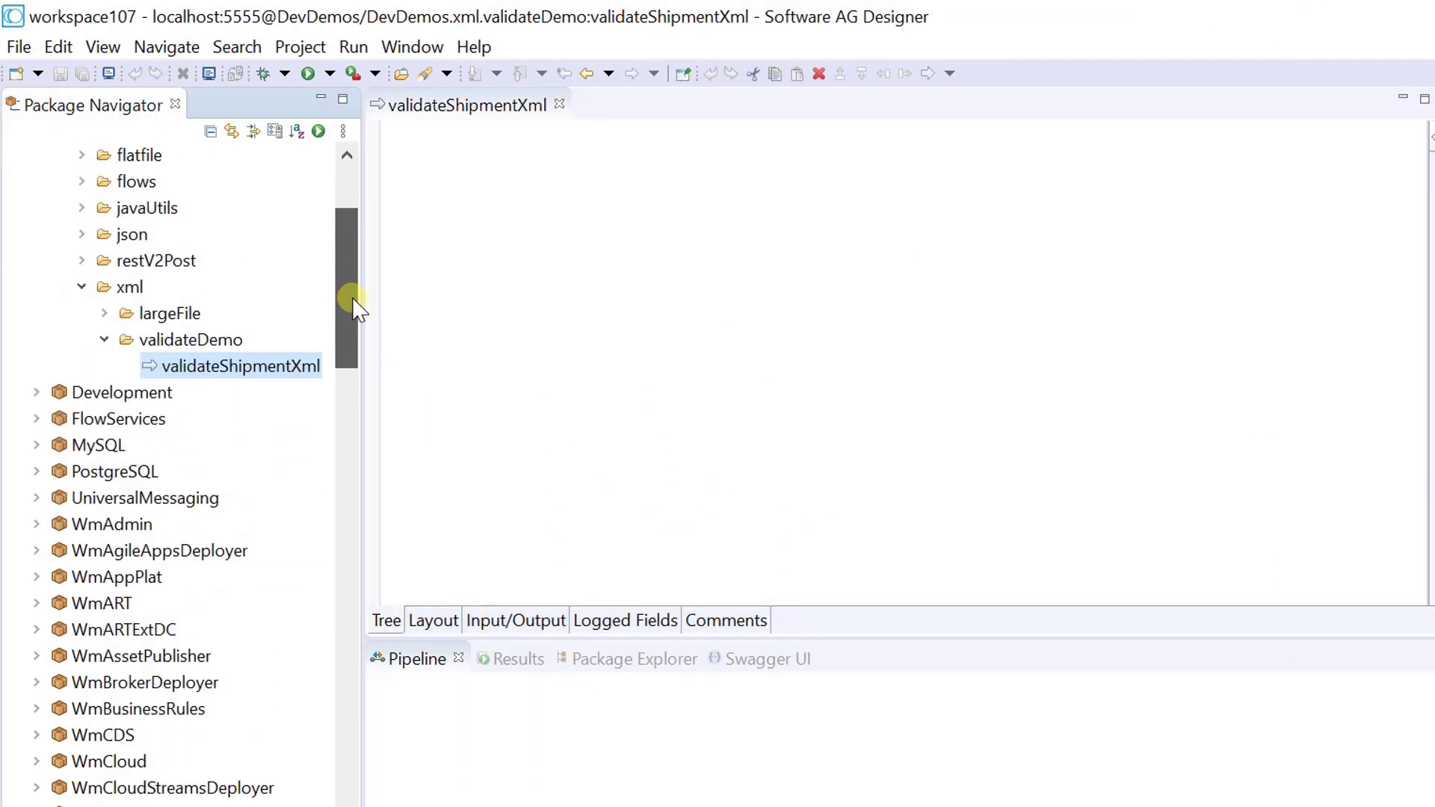
Step: Enlarge the Pipeline view and insert a pub.file:getFile invoke step, selecting its filename input
{"action": "left_click_drag", "start_coordinate": [892, 639], "coordinate": [896, 440]}
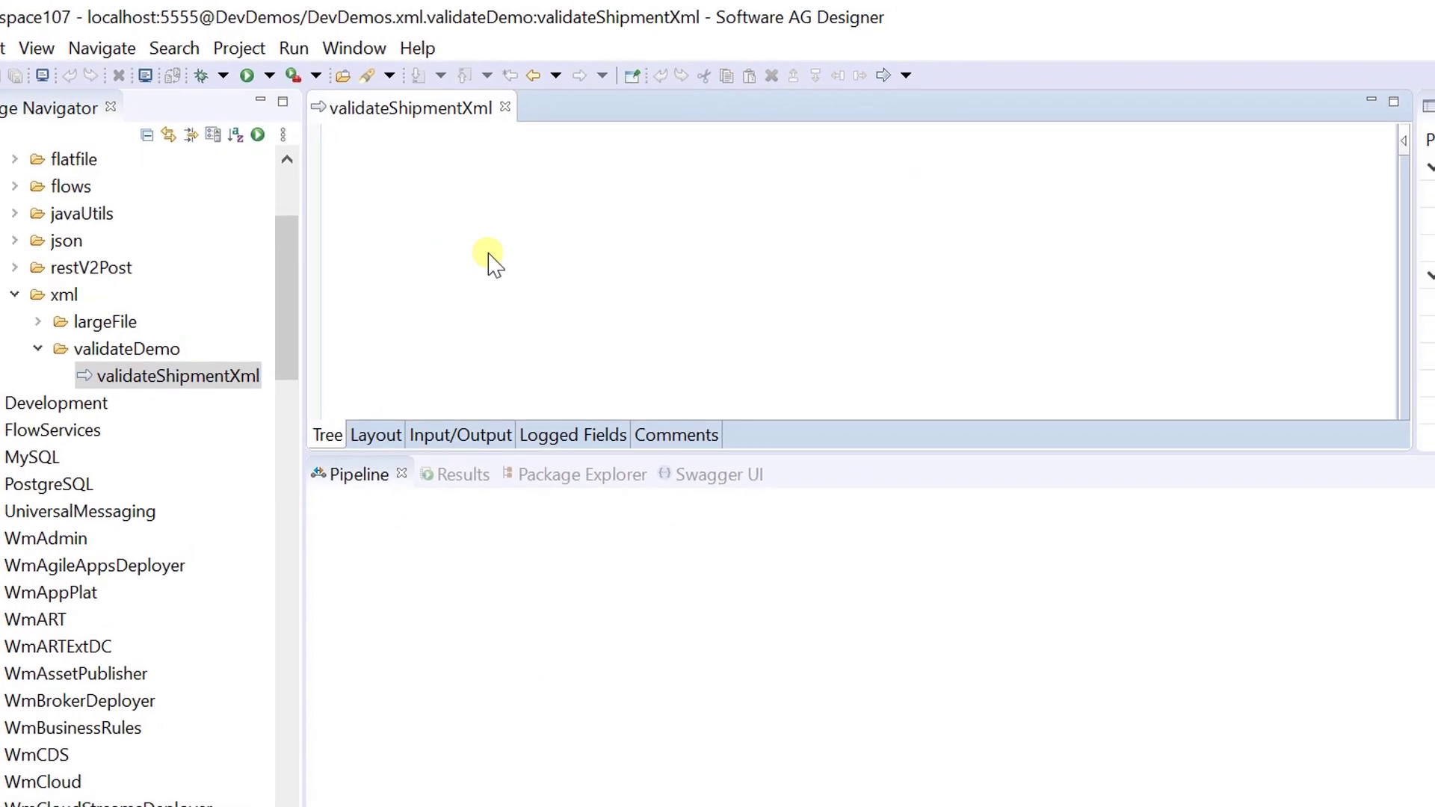
{"action": "left_click", "coordinate": [757, 84]}
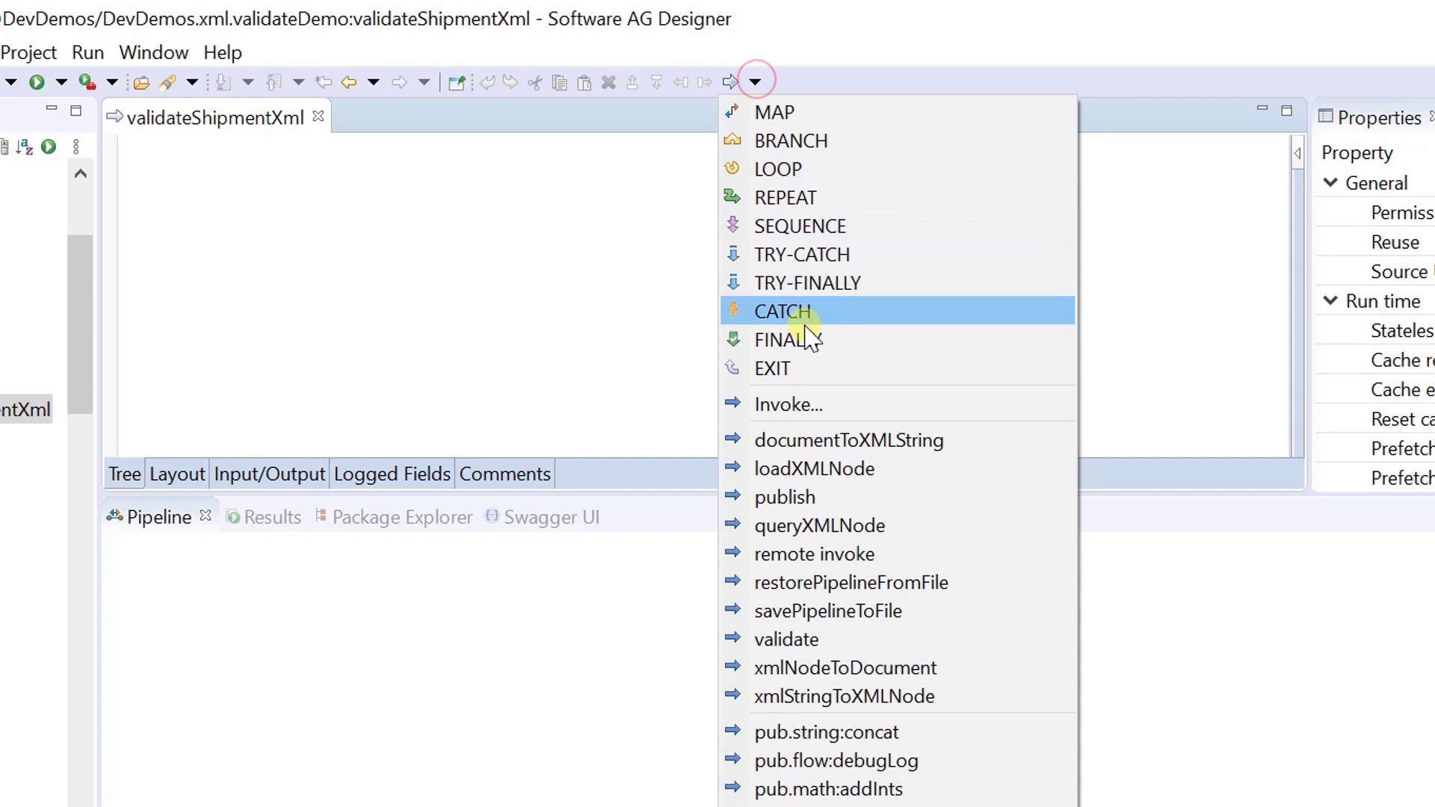
{"action": "left_click", "coordinate": [811, 406]}
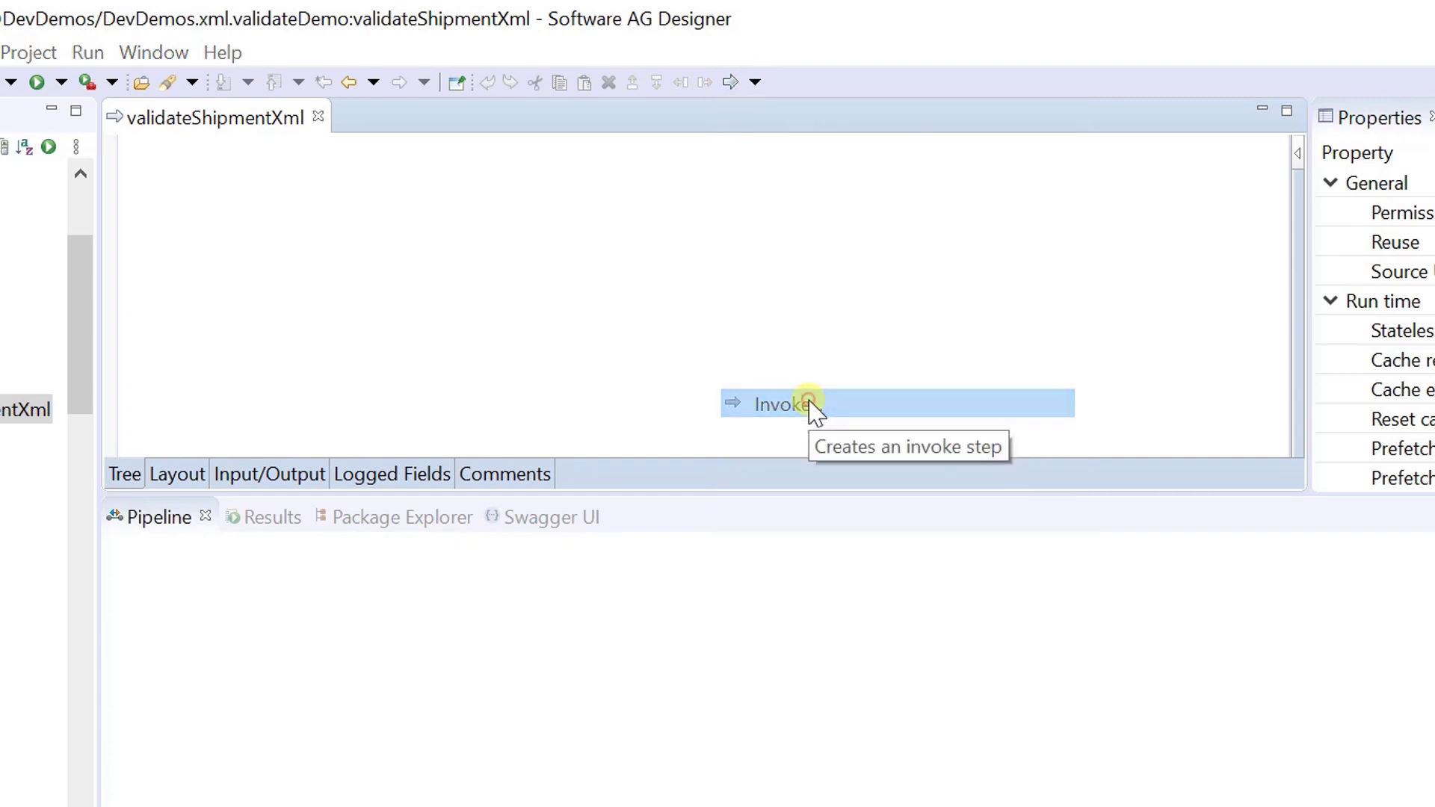
{"action": "type", "text": "getF"}
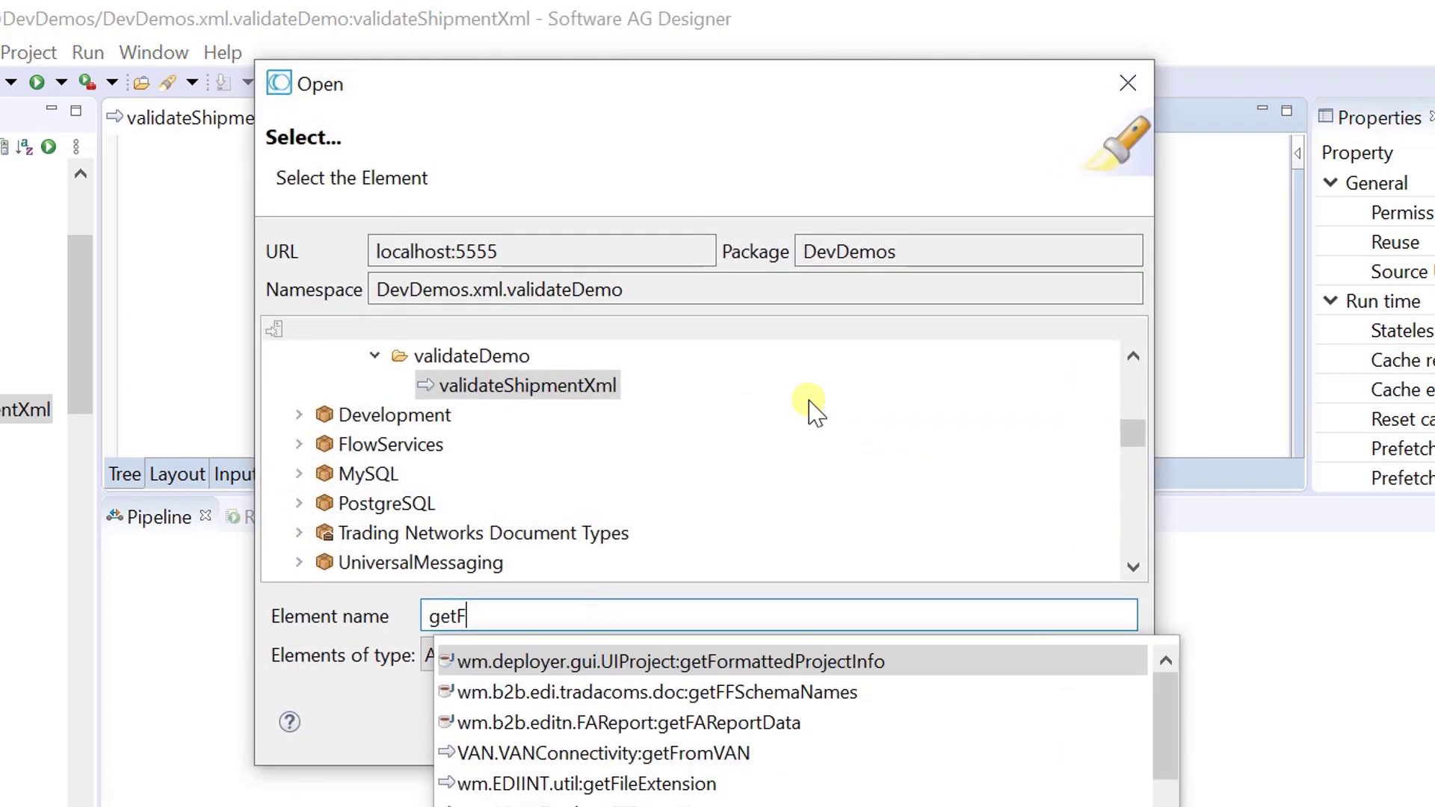
{"action": "type", "text": "ile"}
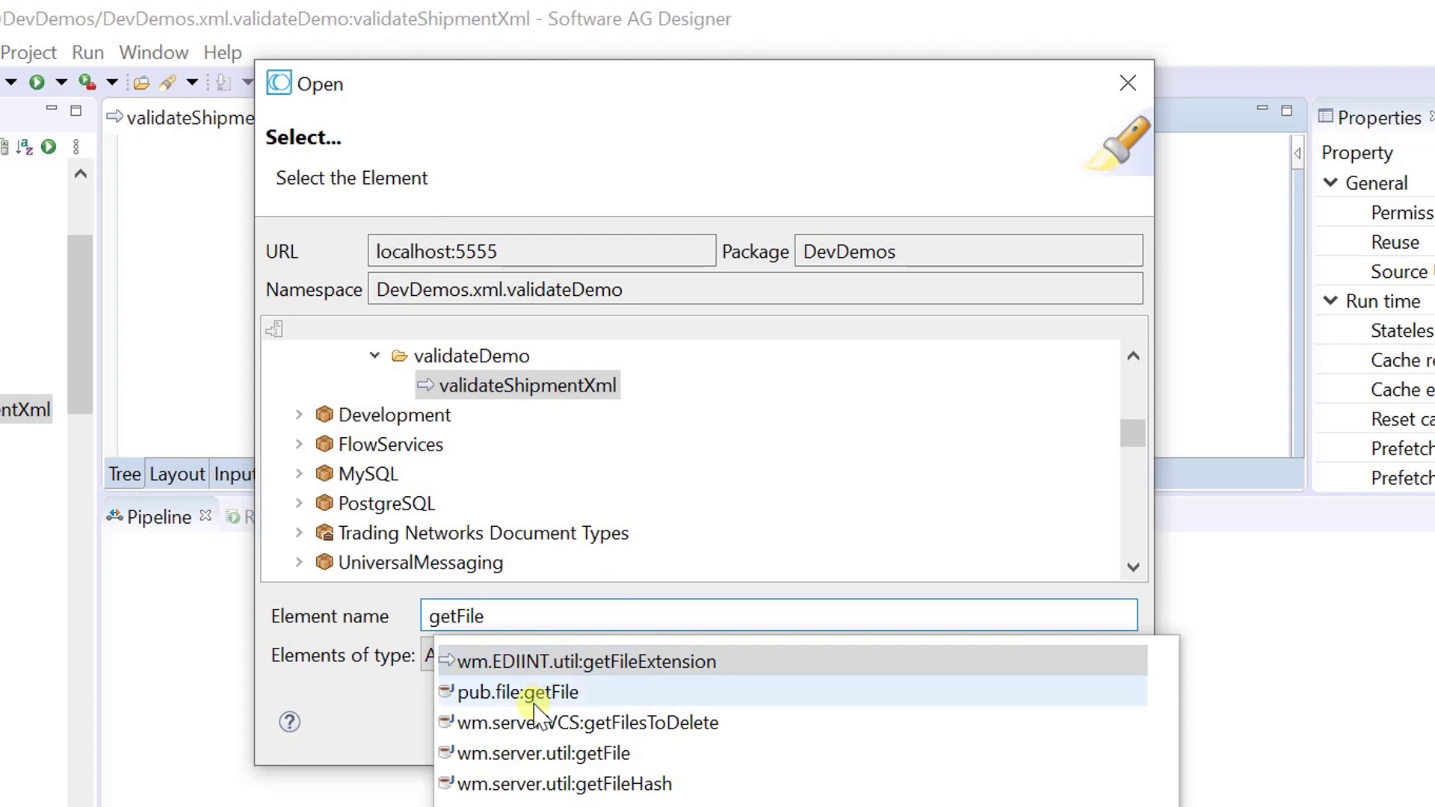
{"action": "double_click", "coordinate": [535, 692]}
{"action": "left_click", "coordinate": [881, 724]}
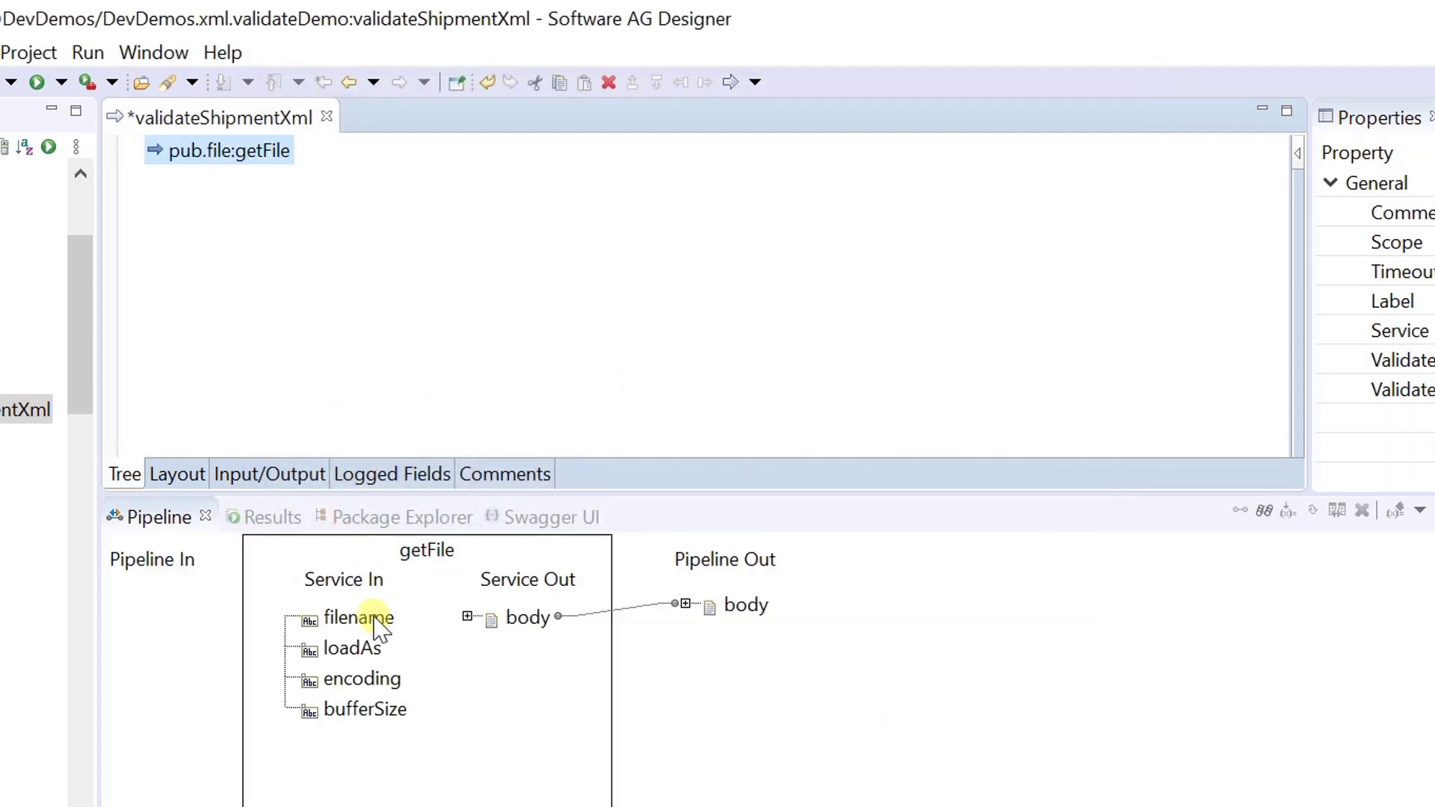
{"action": "left_click", "coordinate": [373, 618]}
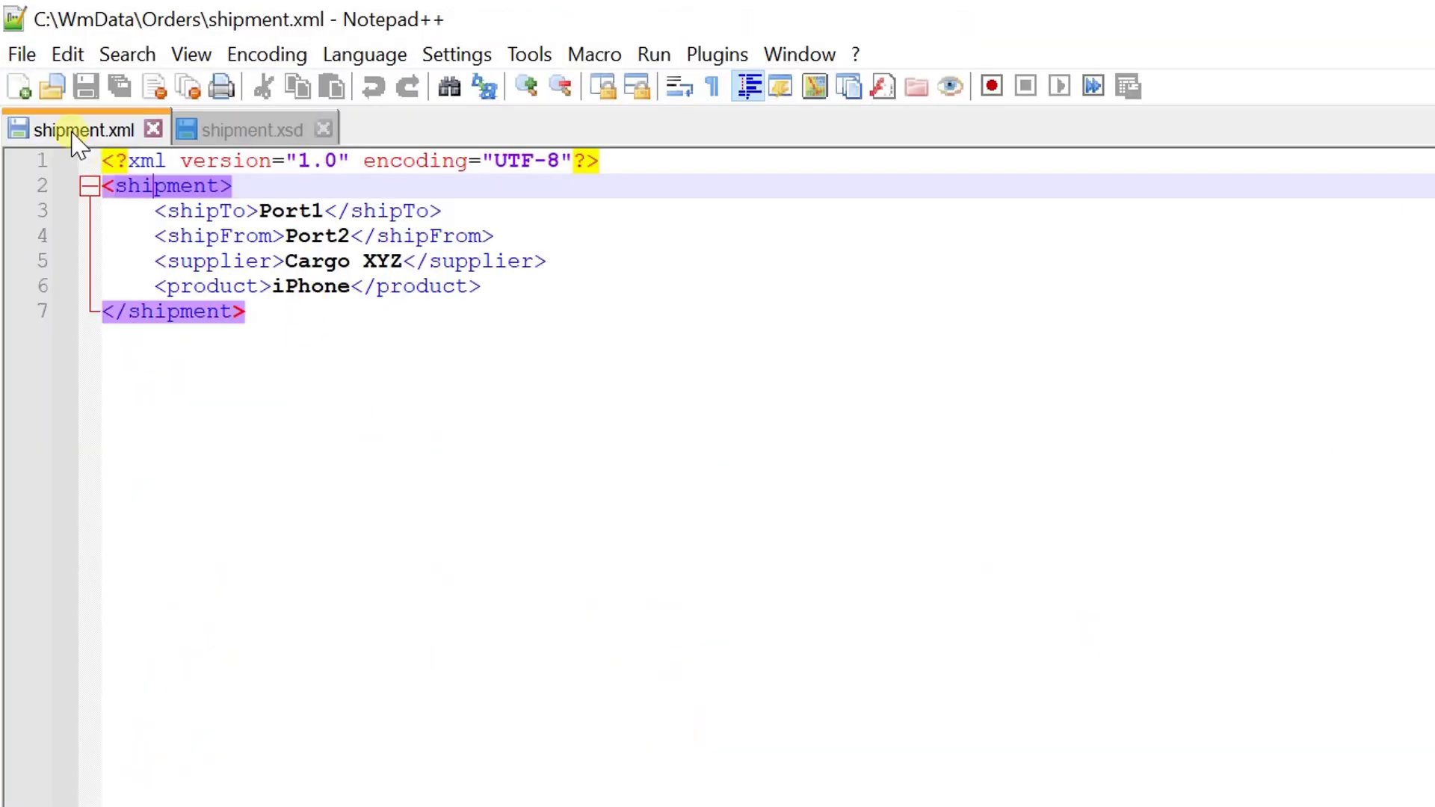
Step: Use Full File Path to Clipboard on the shipment.xml tab
{"action": "right_click", "coordinate": [78, 144]}
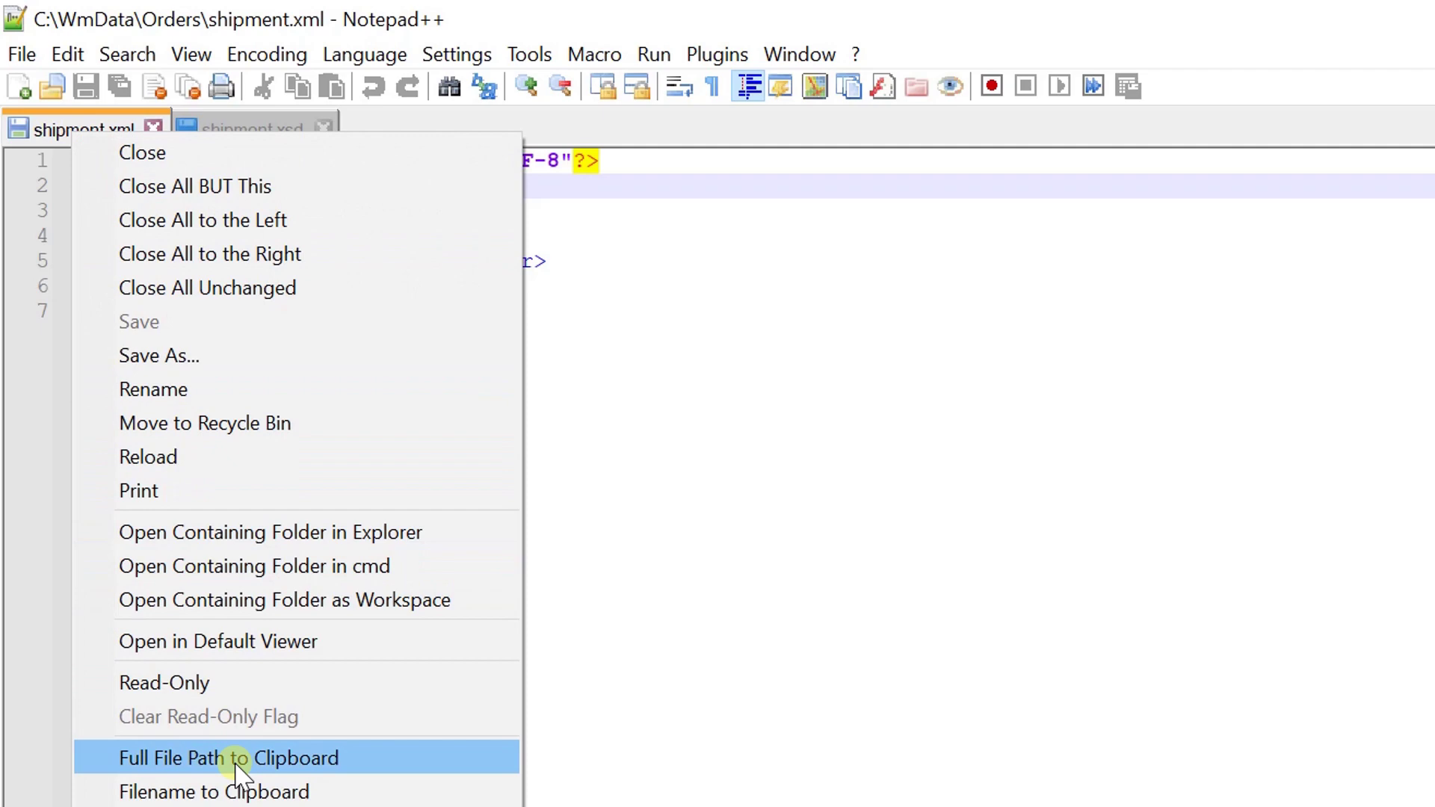
{"action": "left_click", "coordinate": [323, 759]}
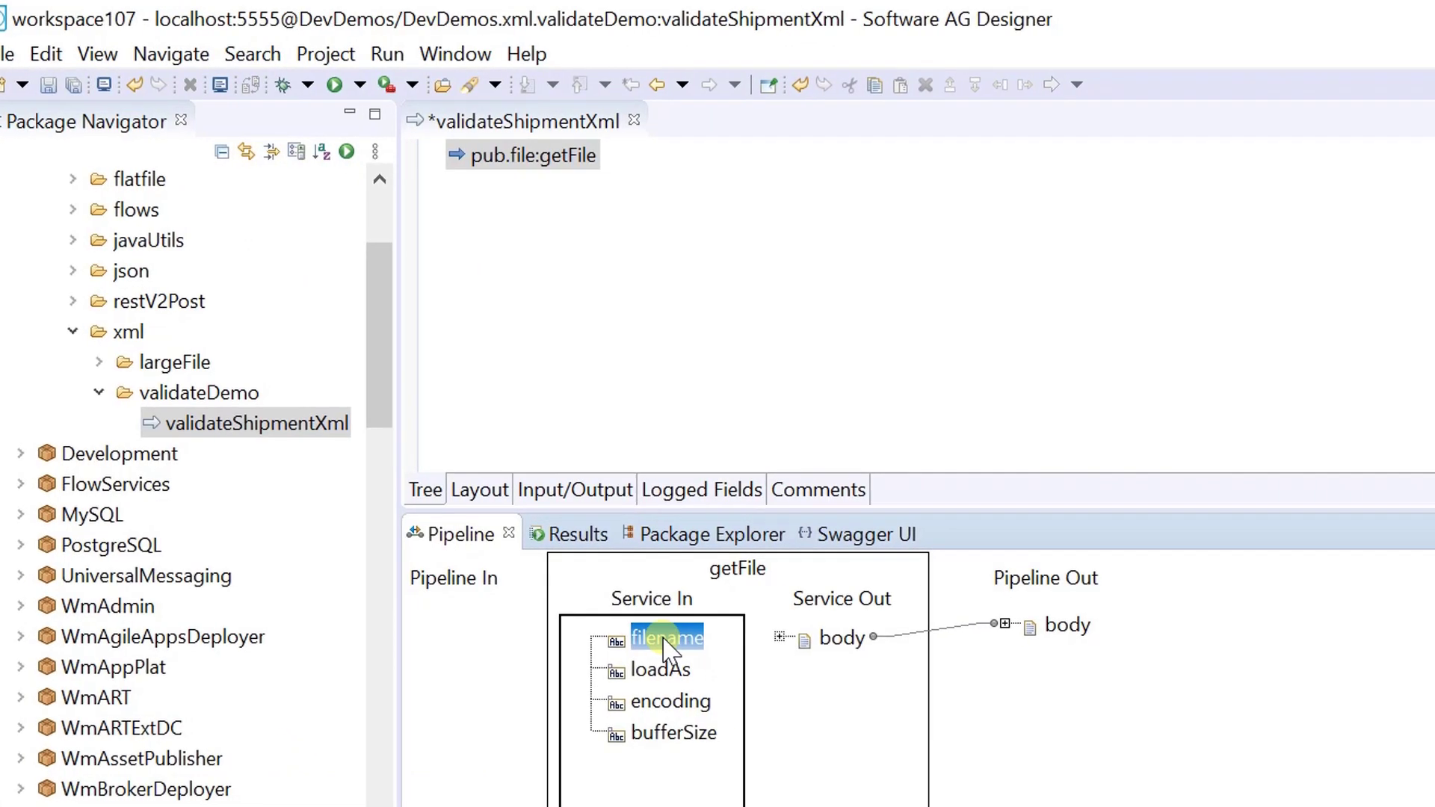
Step: Paste the shipment.xml path as getFile's filename value
{"action": "double_click", "coordinate": [686, 639]}
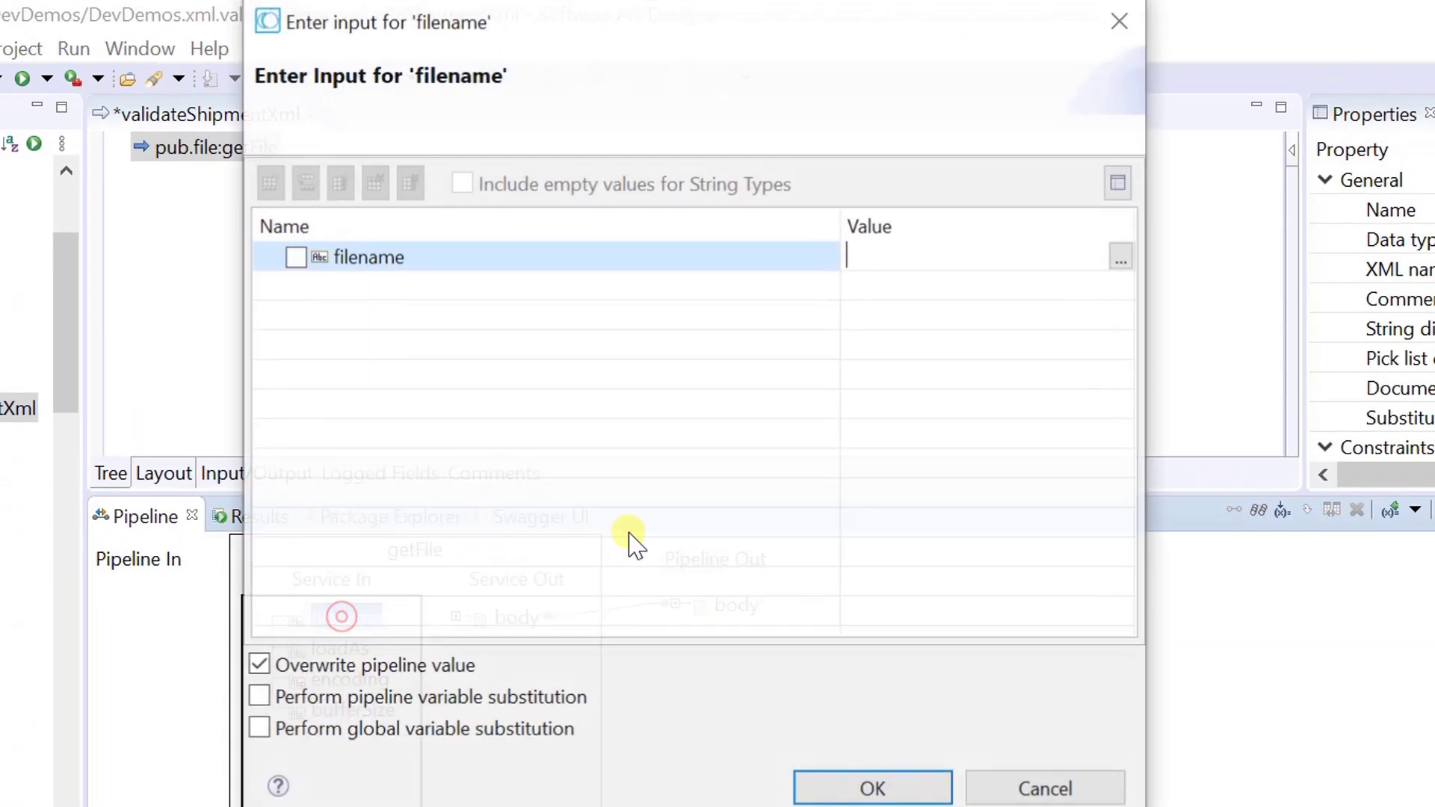
{"action": "left_click", "coordinate": [1121, 257]}
{"action": "right_click", "coordinate": [454, 313]}
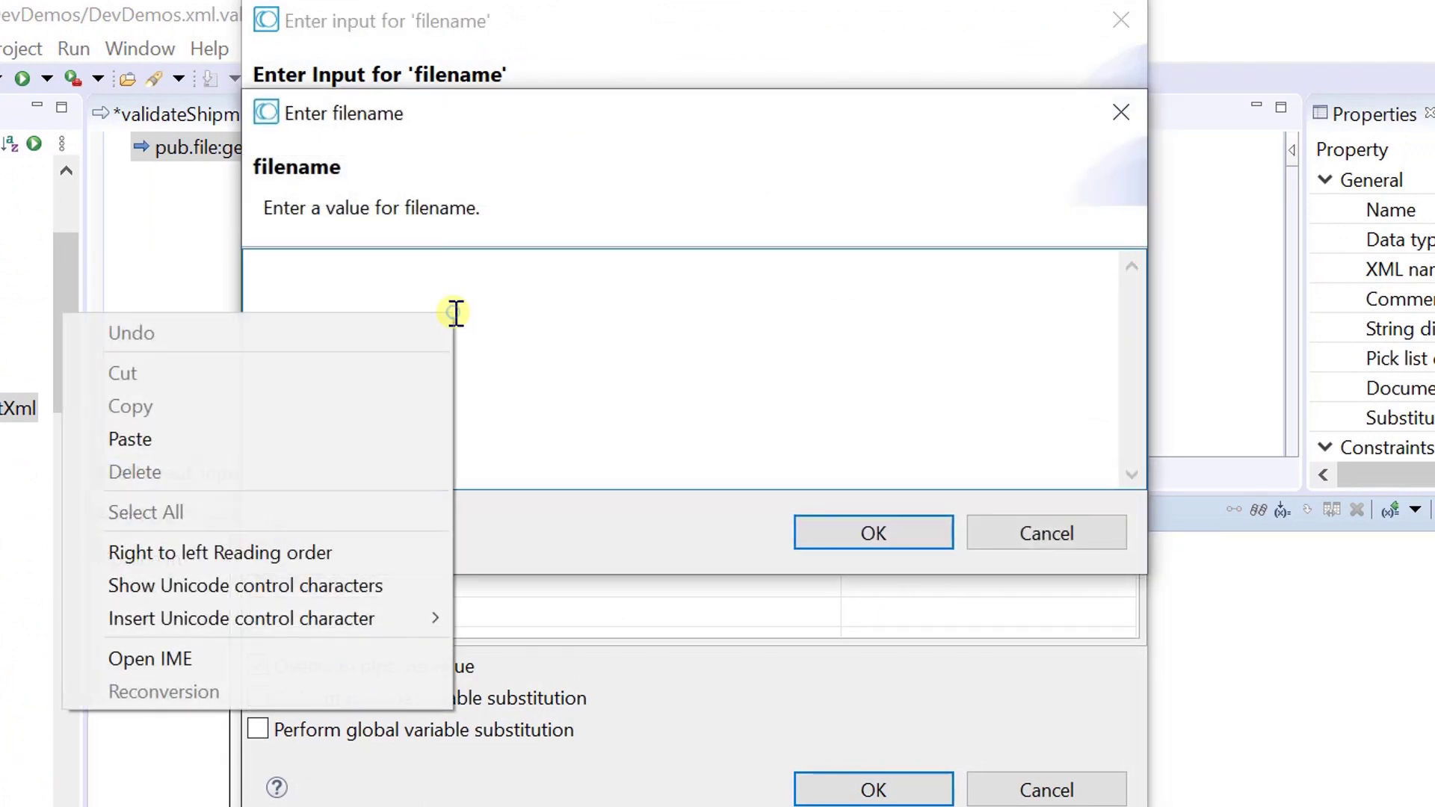
{"action": "left_click", "coordinate": [207, 441]}
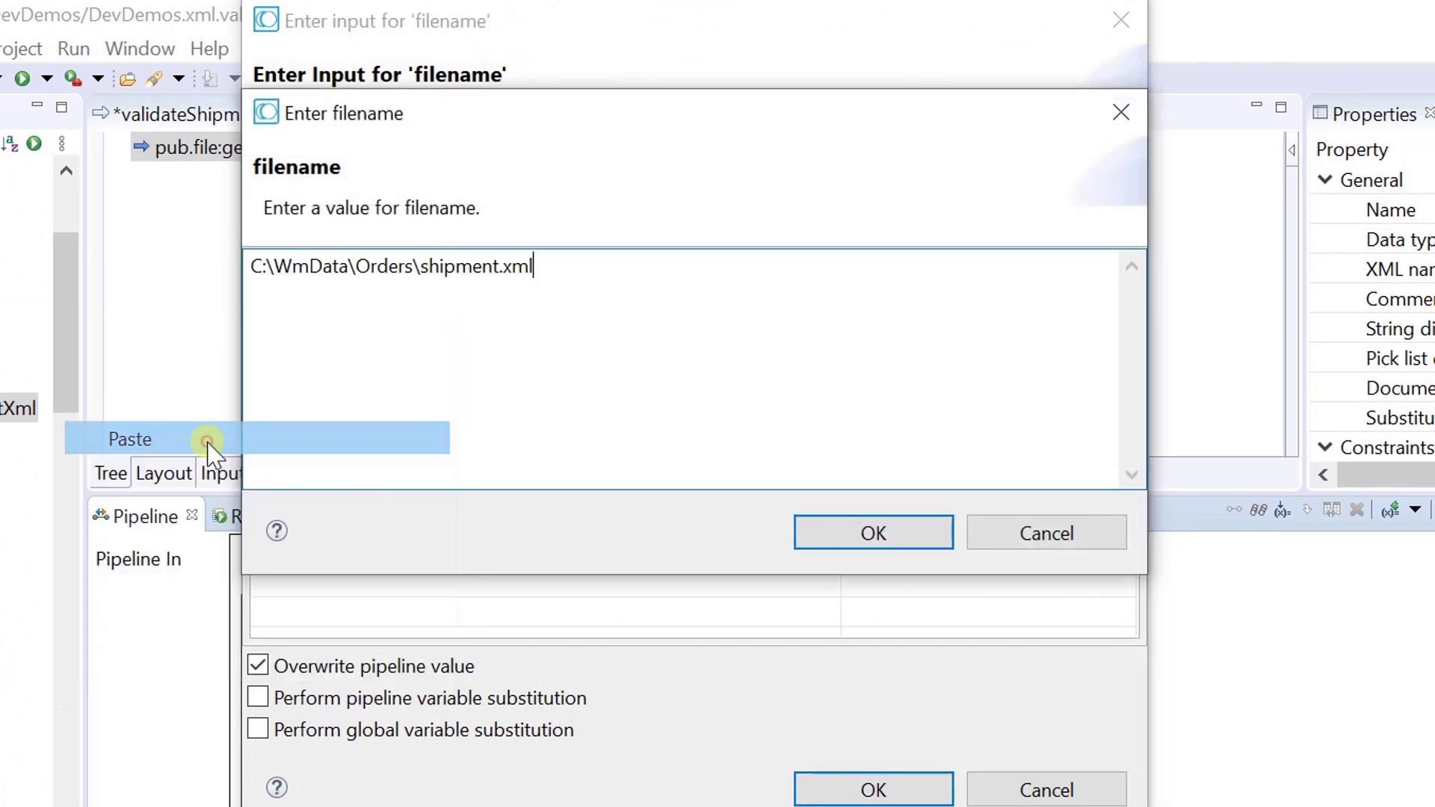
{"action": "left_click", "coordinate": [849, 536]}
Step: Set getFile's loadAs input to stream
{"action": "left_click", "coordinate": [863, 790]}
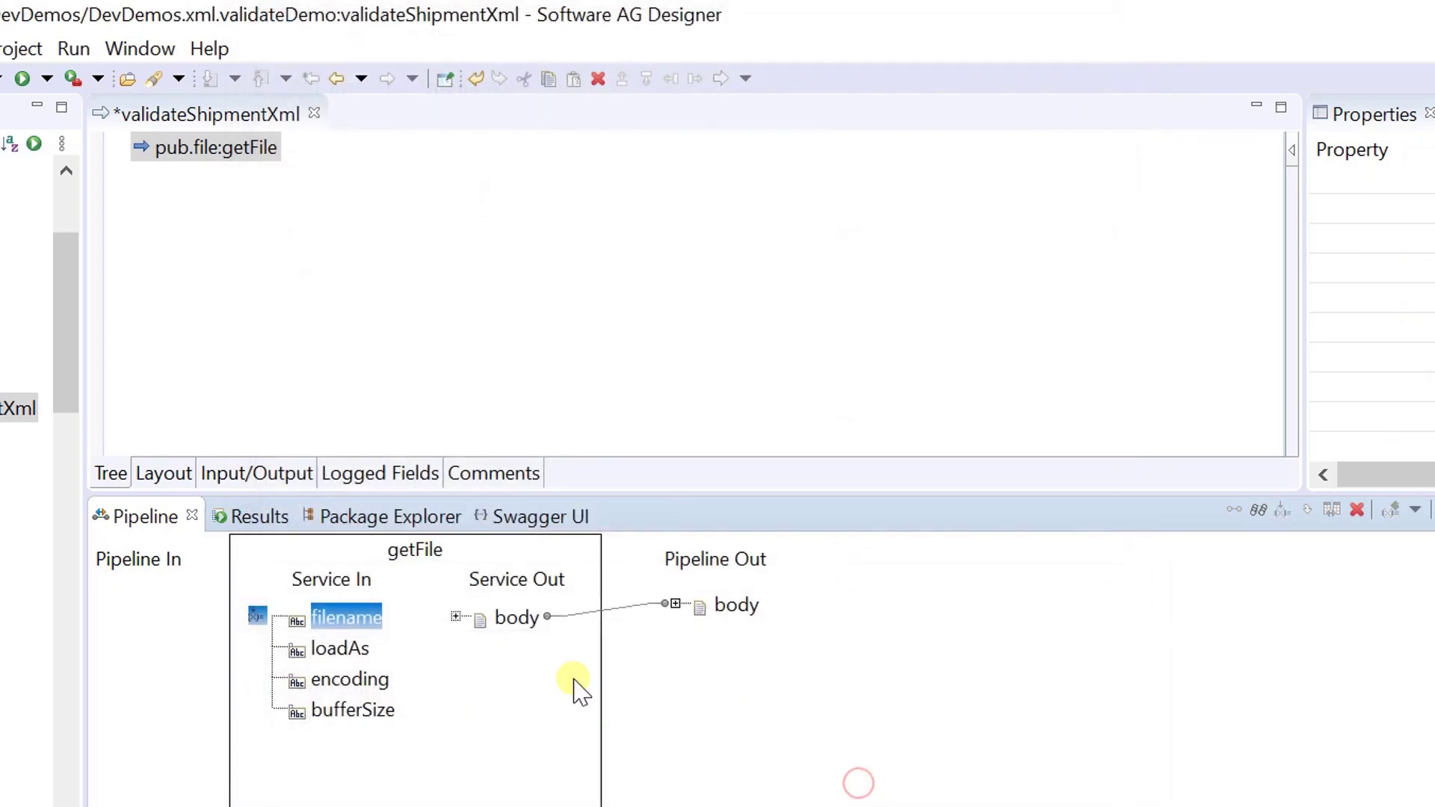
{"action": "left_click", "coordinate": [340, 651]}
{"action": "double_click", "coordinate": [340, 651]}
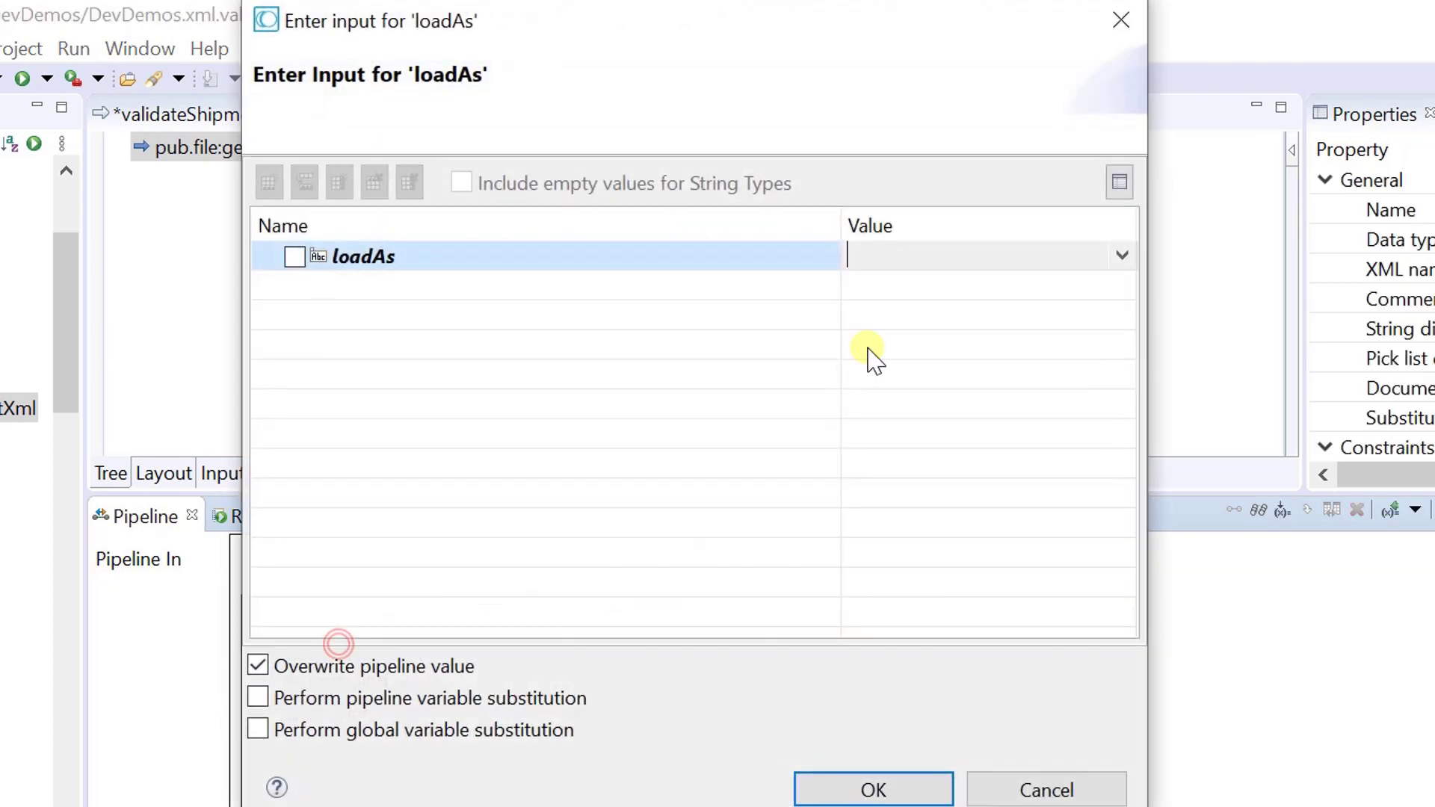
{"action": "left_click", "coordinate": [1122, 256]}
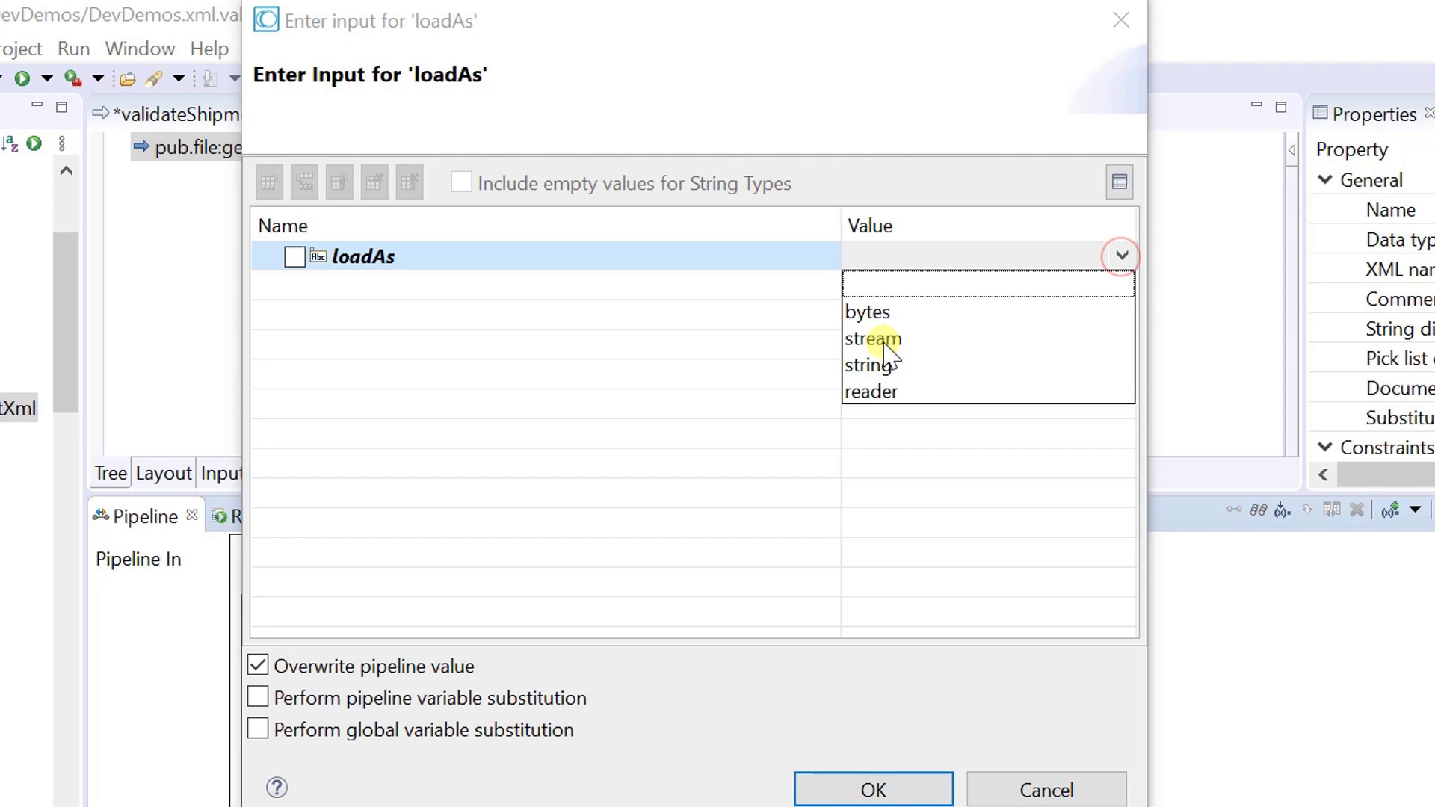
{"action": "left_click", "coordinate": [875, 367]}
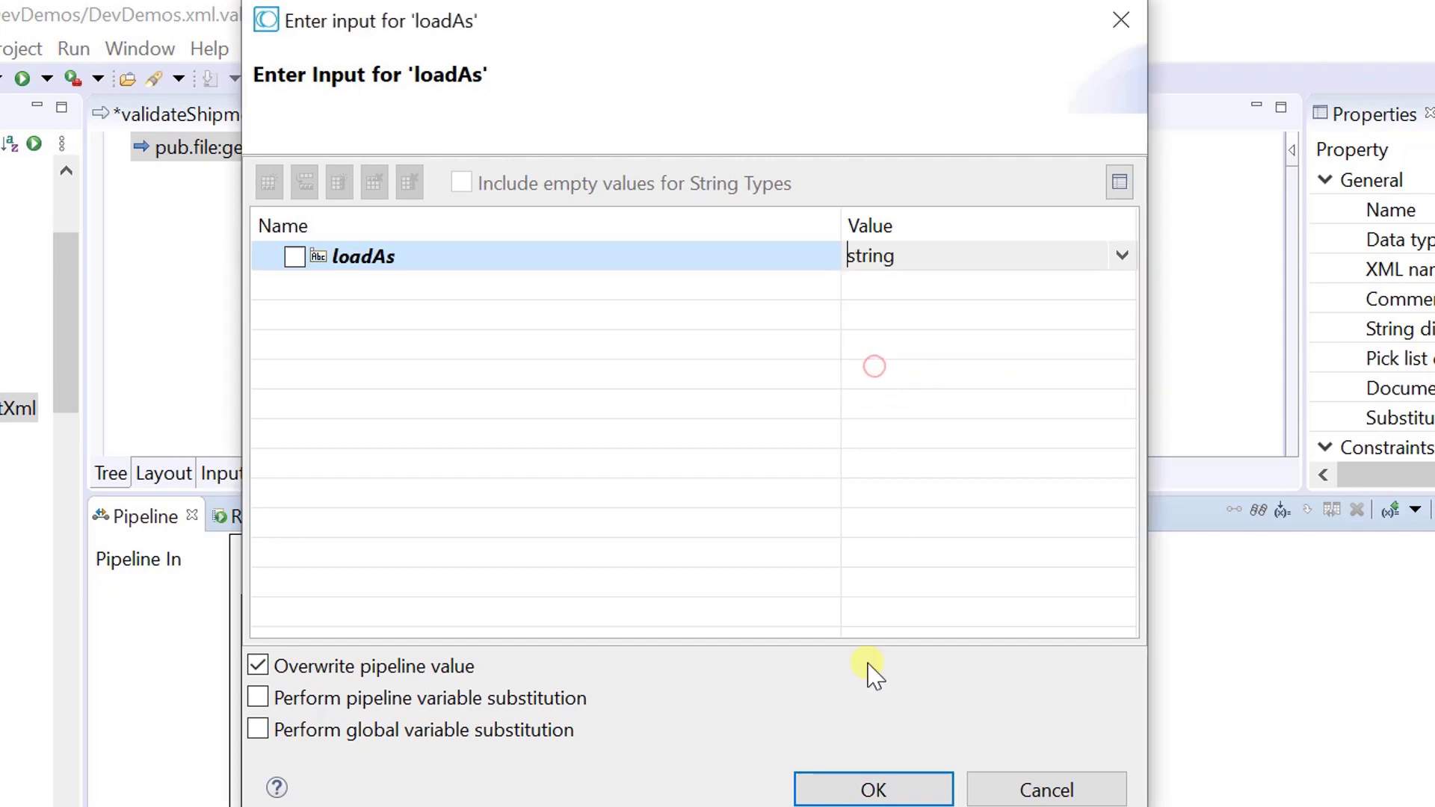
{"action": "left_click", "coordinate": [1123, 262]}
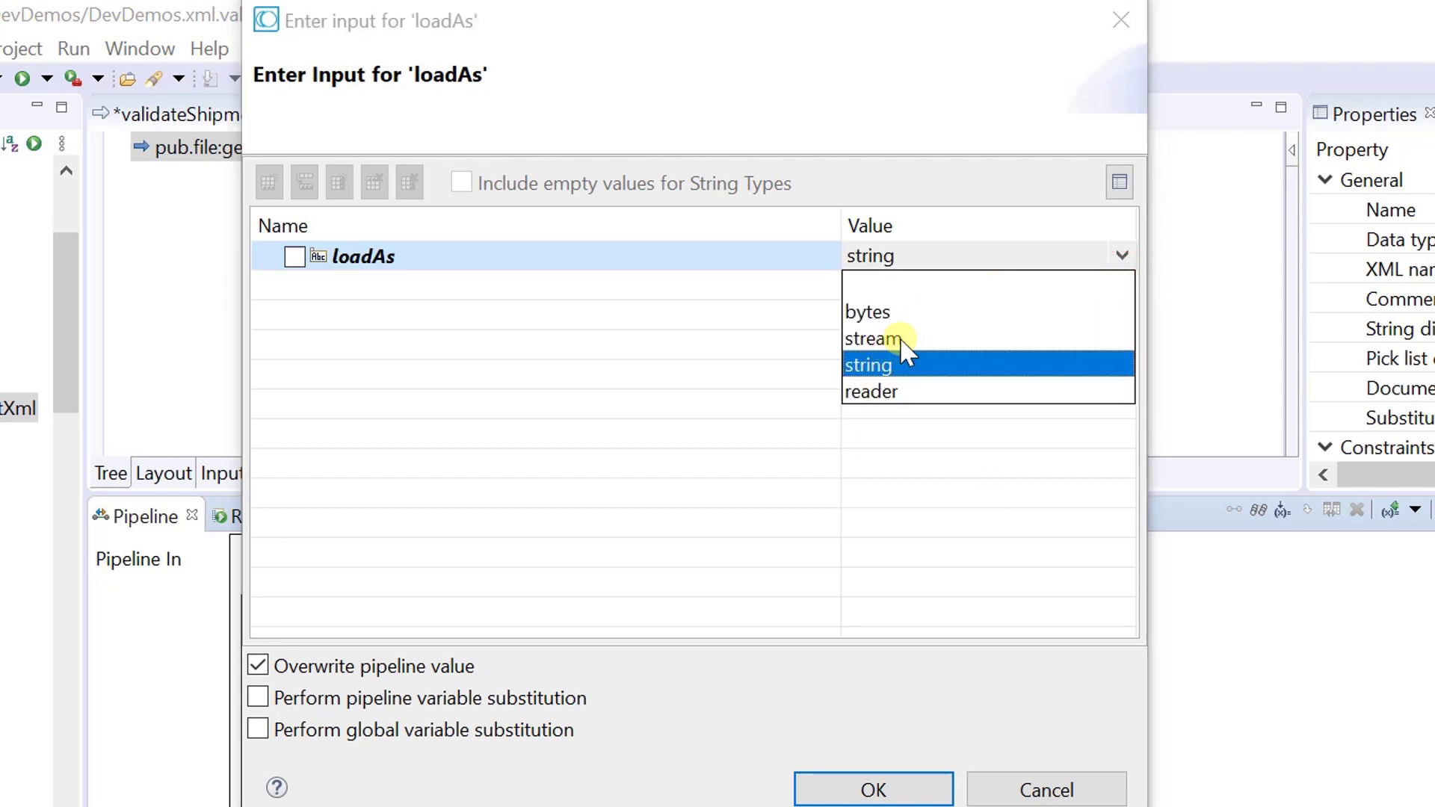
{"action": "left_click", "coordinate": [902, 340]}
{"action": "left_click", "coordinate": [873, 789]}
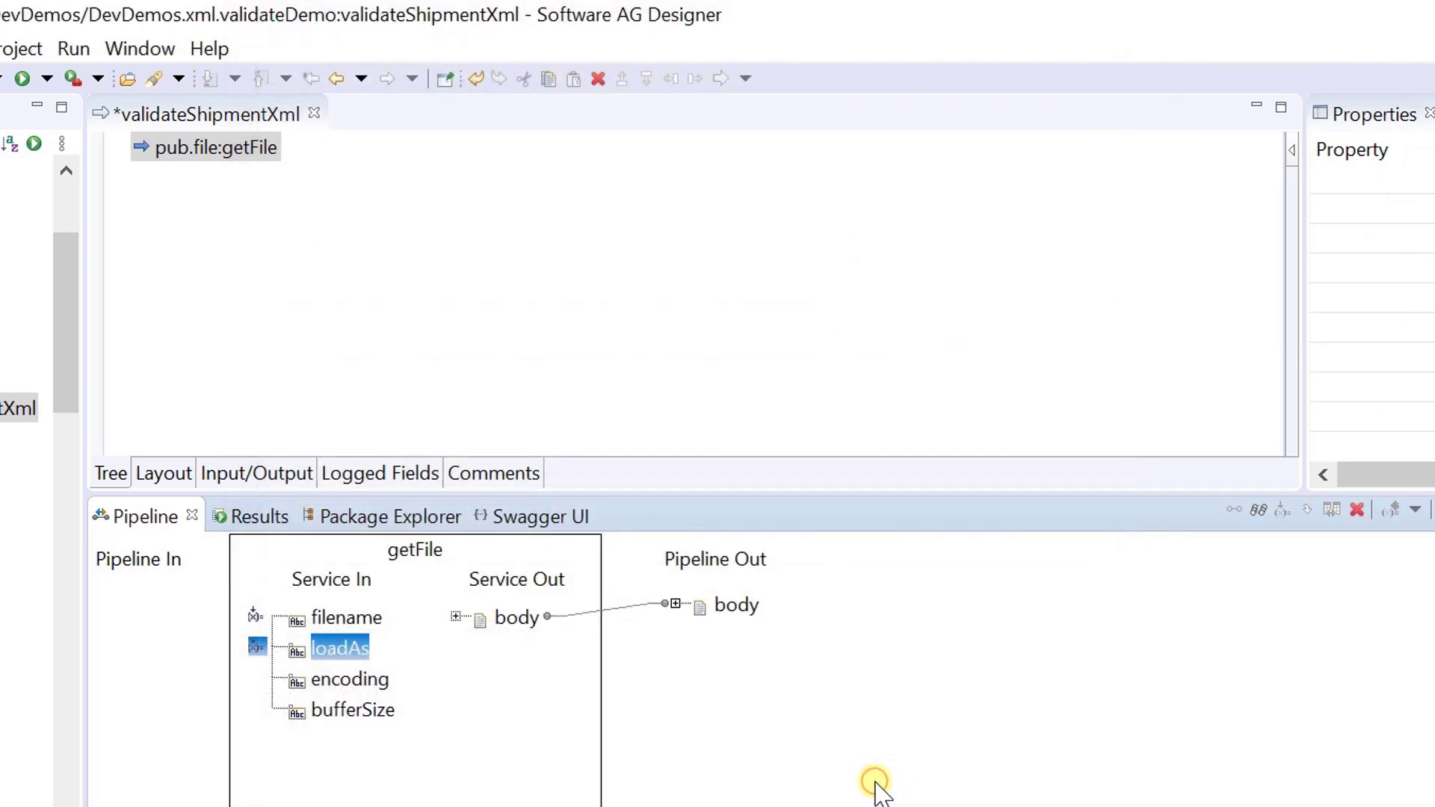
Step: Save the service and drop filename and loadAs from Pipeline Out
{"action": "key", "text": "ctrl+s"}
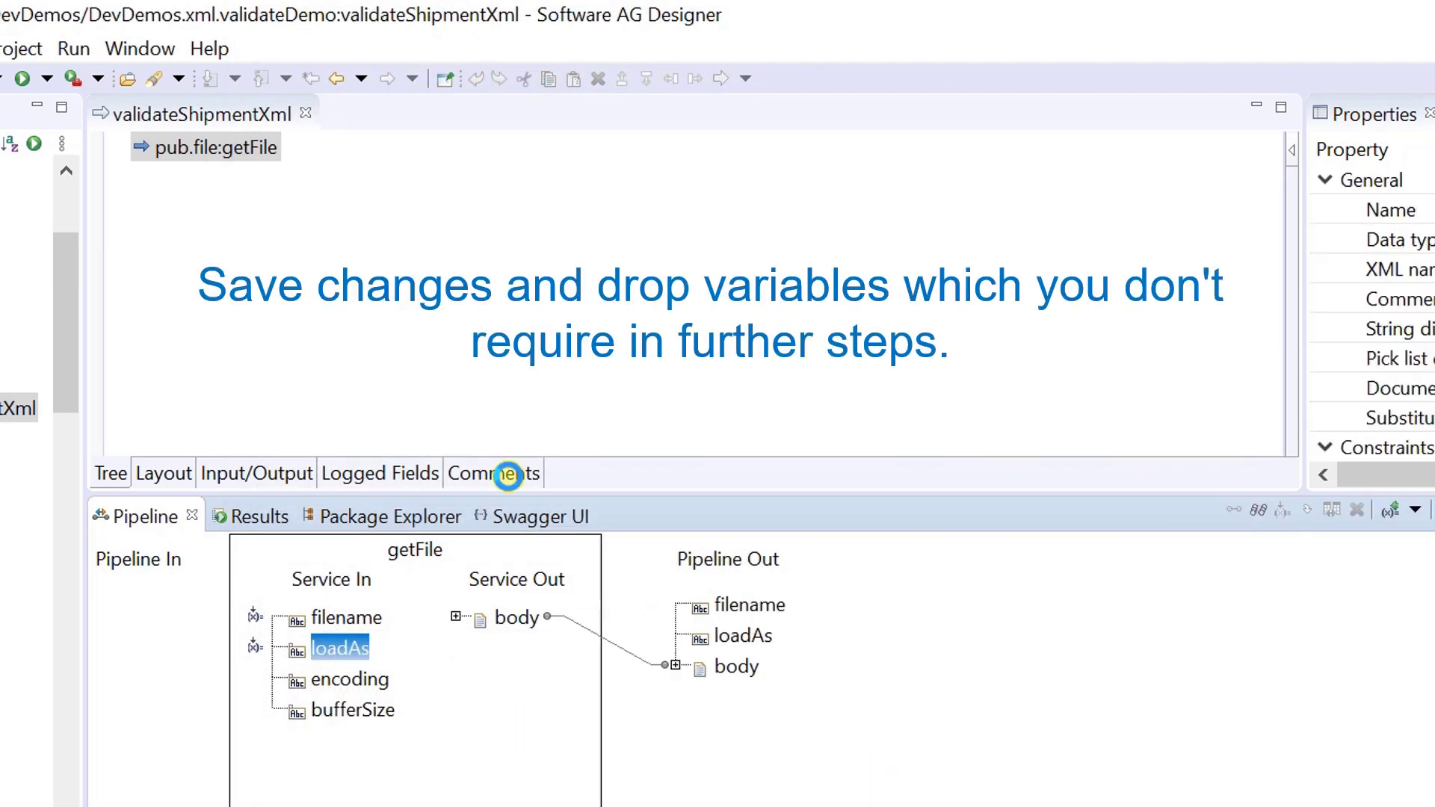
{"action": "left_click", "coordinate": [750, 605]}
{"action": "left_click", "coordinate": [745, 635], "text": "ctrl"}
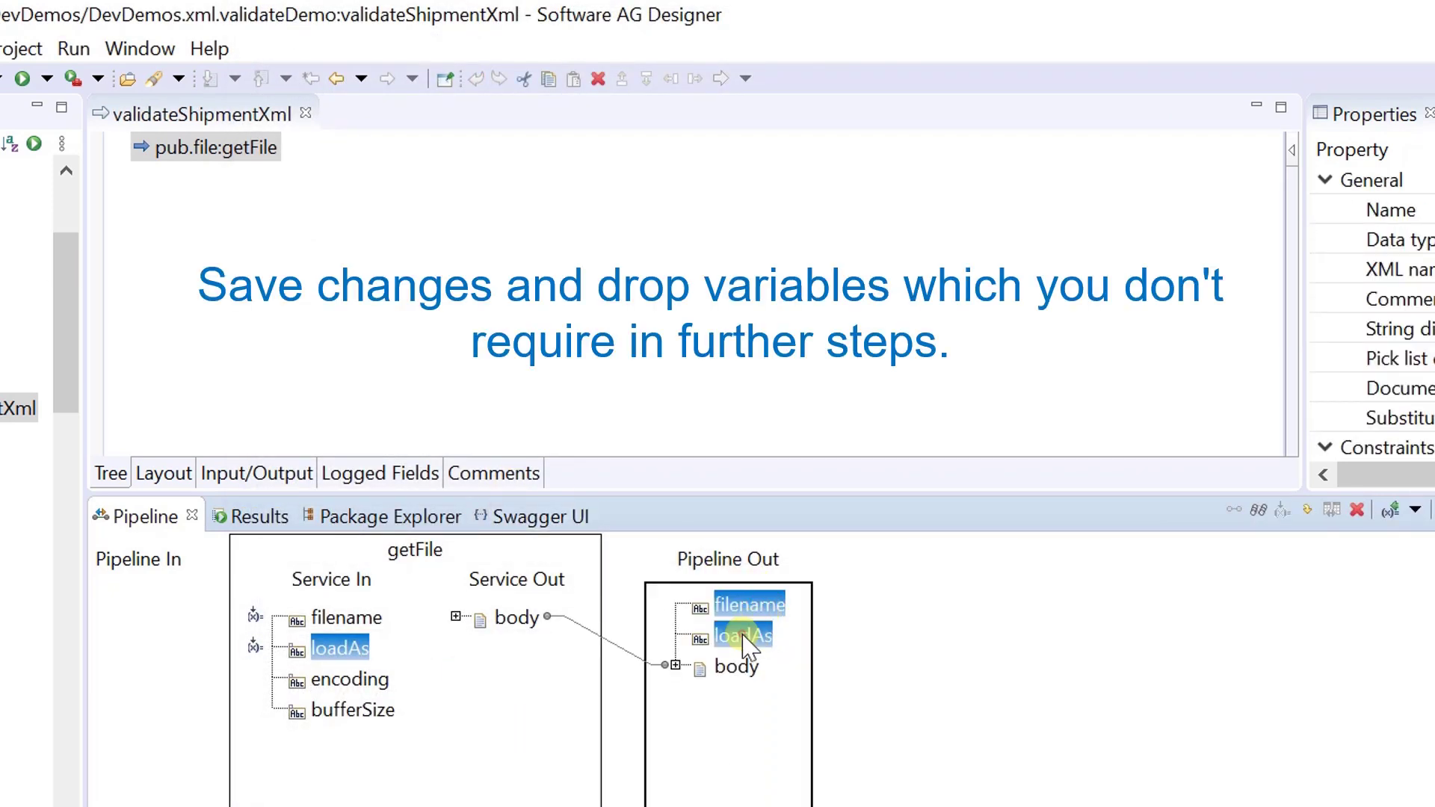
{"action": "left_click", "coordinate": [1306, 512]}
{"action": "left_click", "coordinate": [323, 270]}
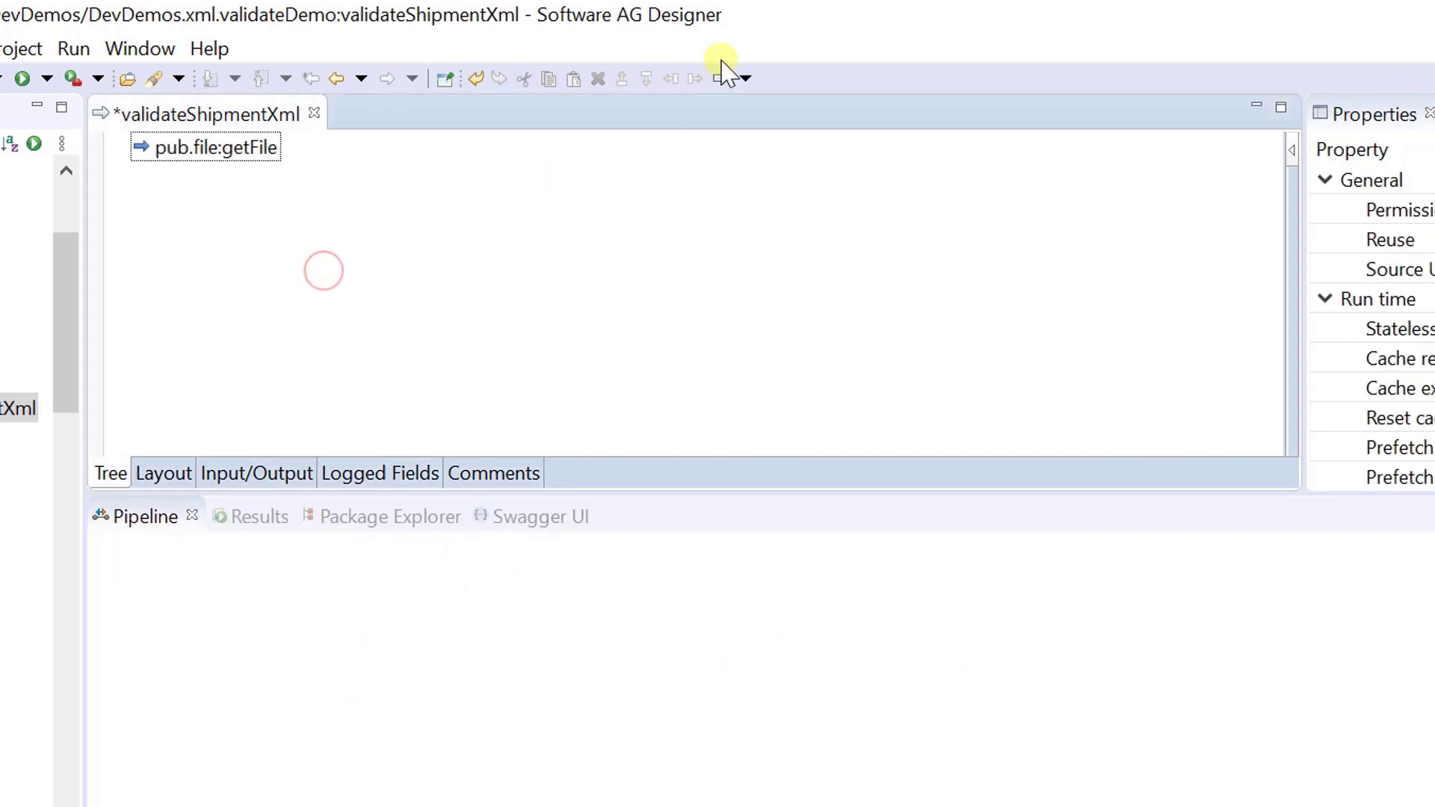
{"action": "left_click", "coordinate": [746, 79]}
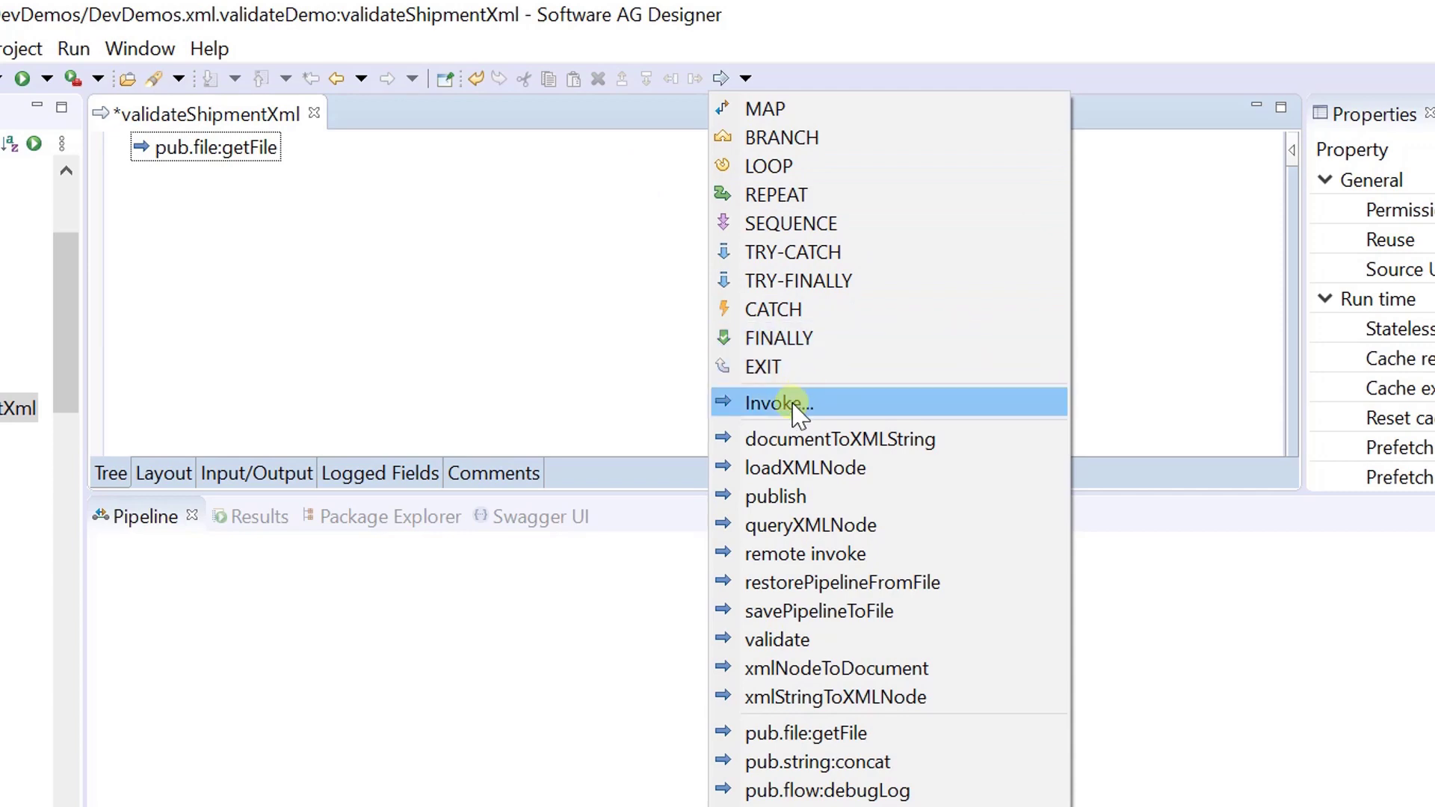
Step: Insert a pub.xml:xmlStringToXMLNode invoke step after searching for xmlStringTo
{"action": "left_click", "coordinate": [797, 414]}
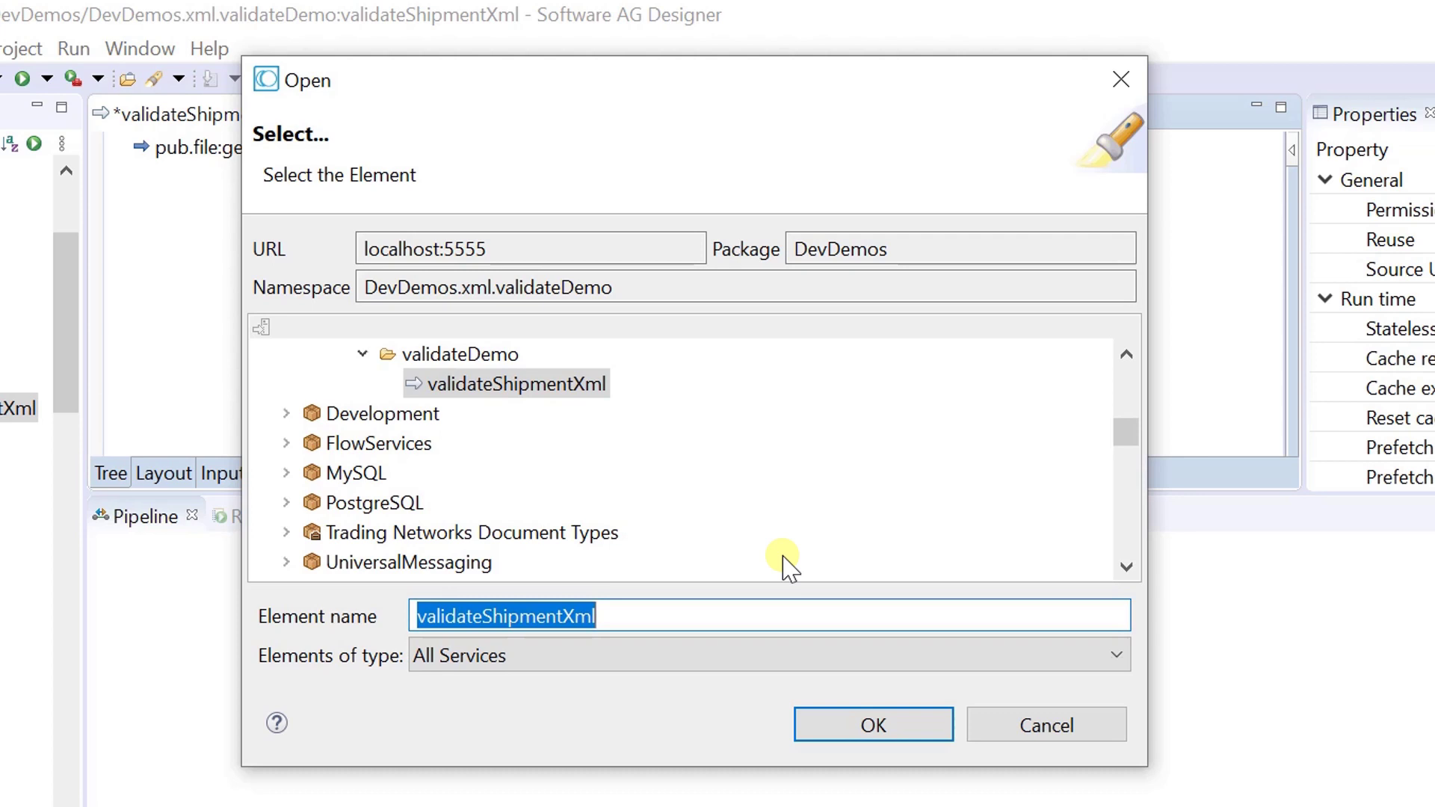
{"action": "type", "text": "xmlStr"}
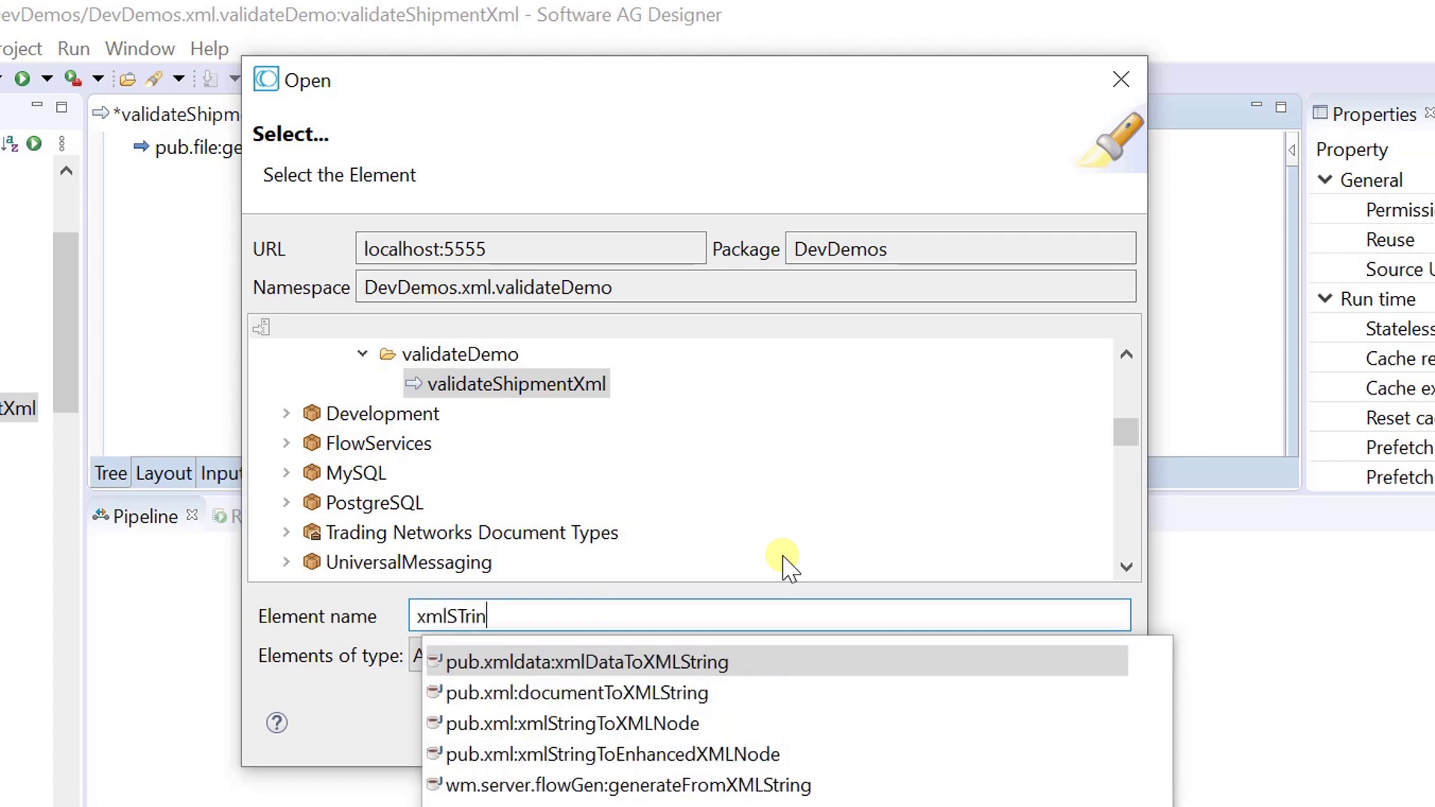
{"action": "type", "text": "To"}
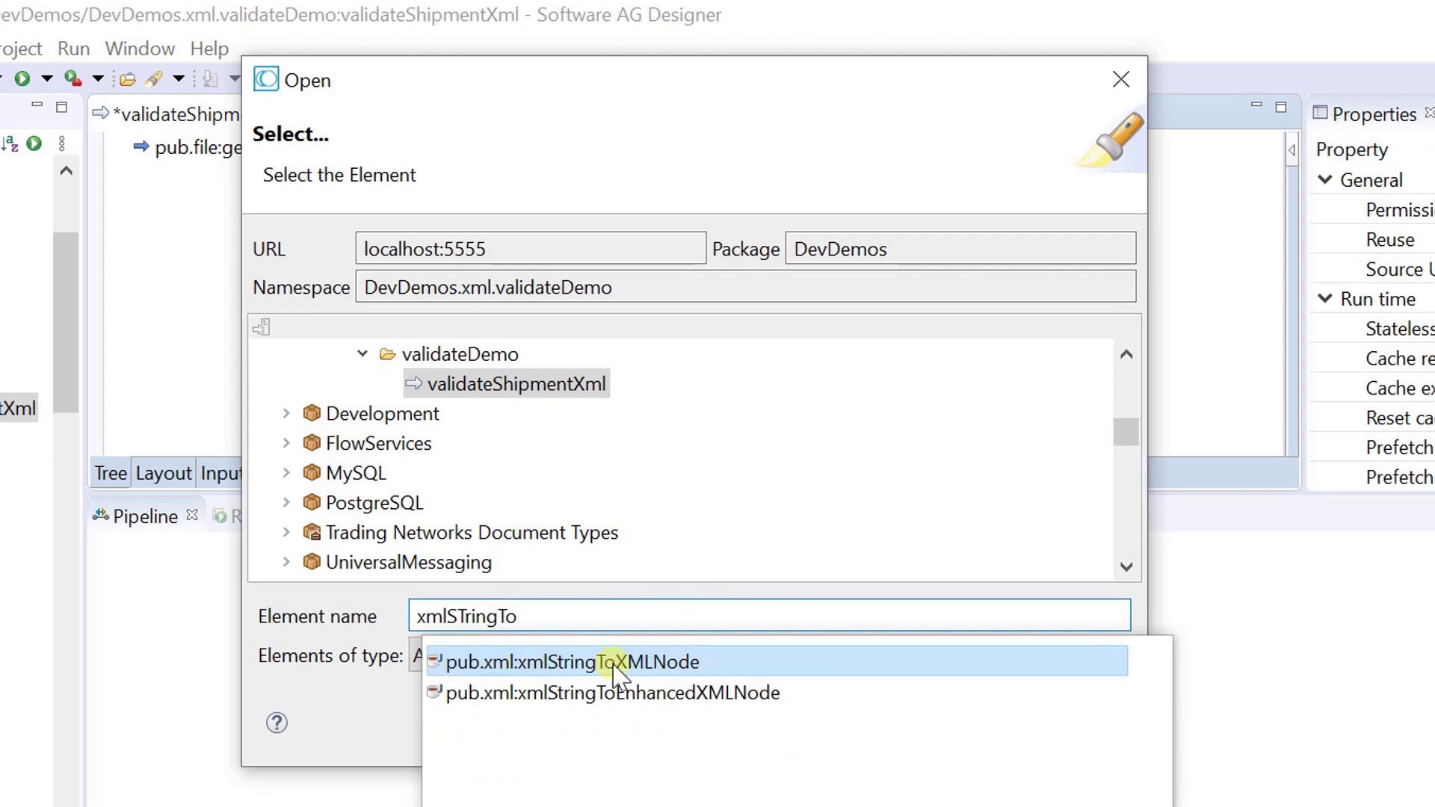
{"action": "left_click", "coordinate": [628, 671]}
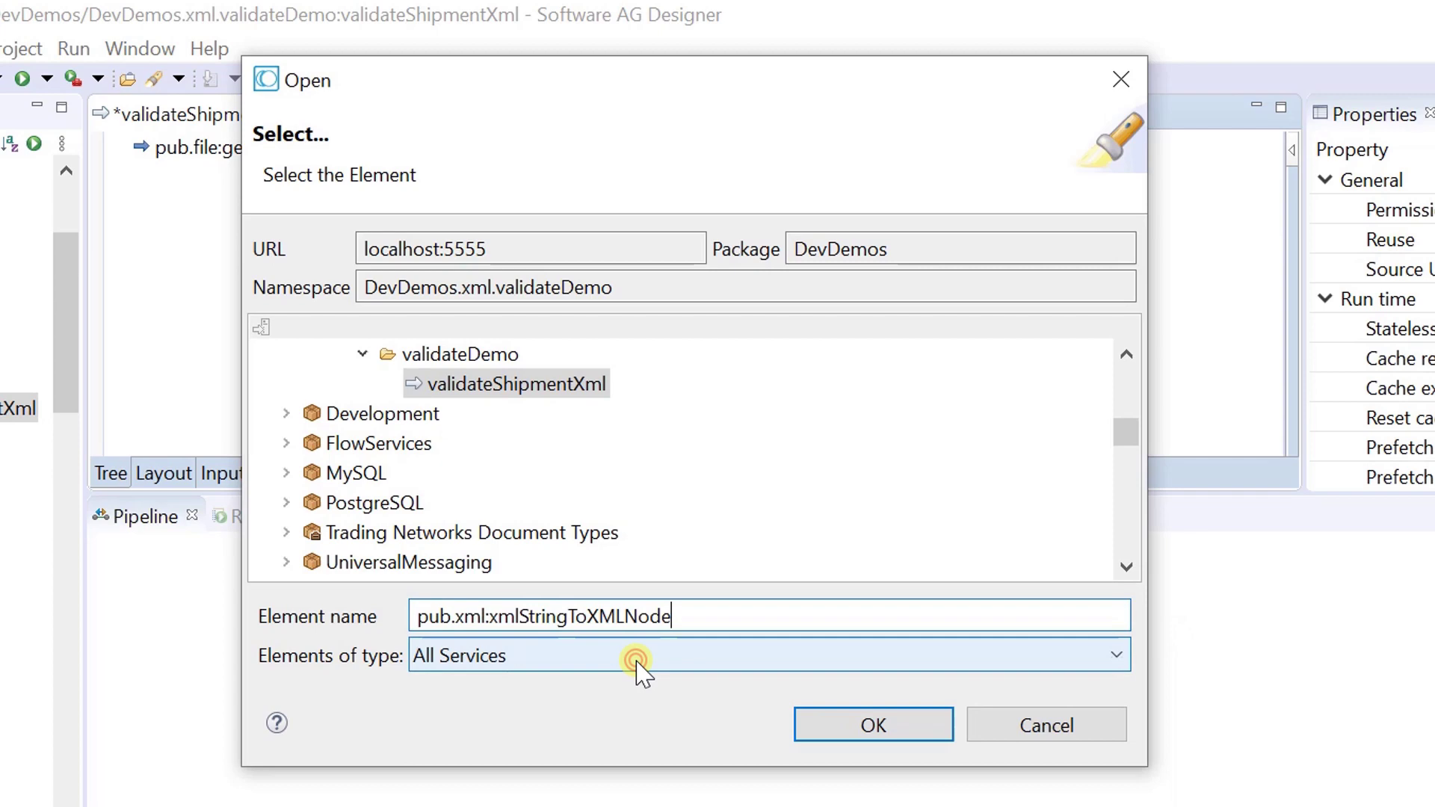
{"action": "left_click", "coordinate": [843, 739]}
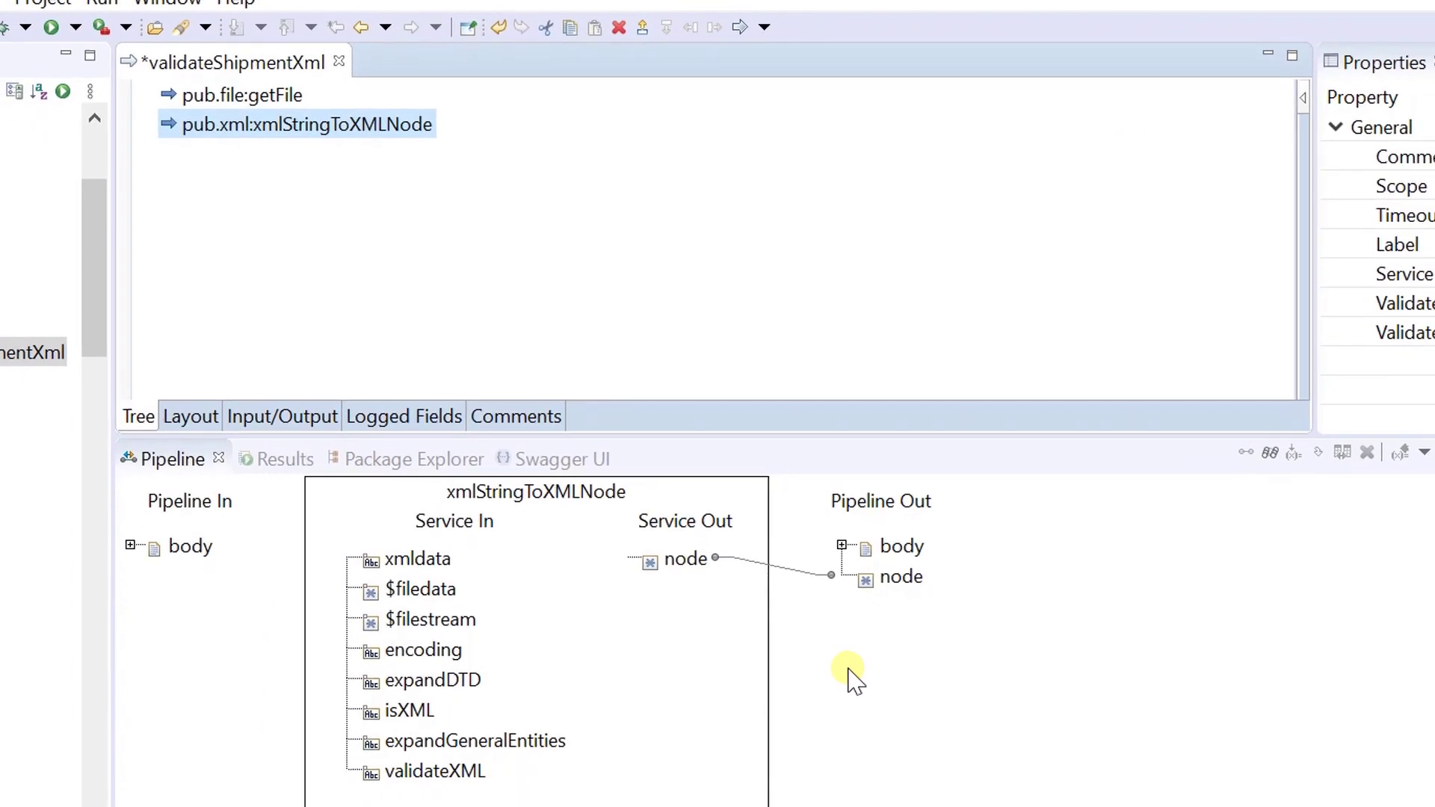
Step: Map body's stream field to the $filestream input and save
{"action": "double_click", "coordinate": [194, 552]}
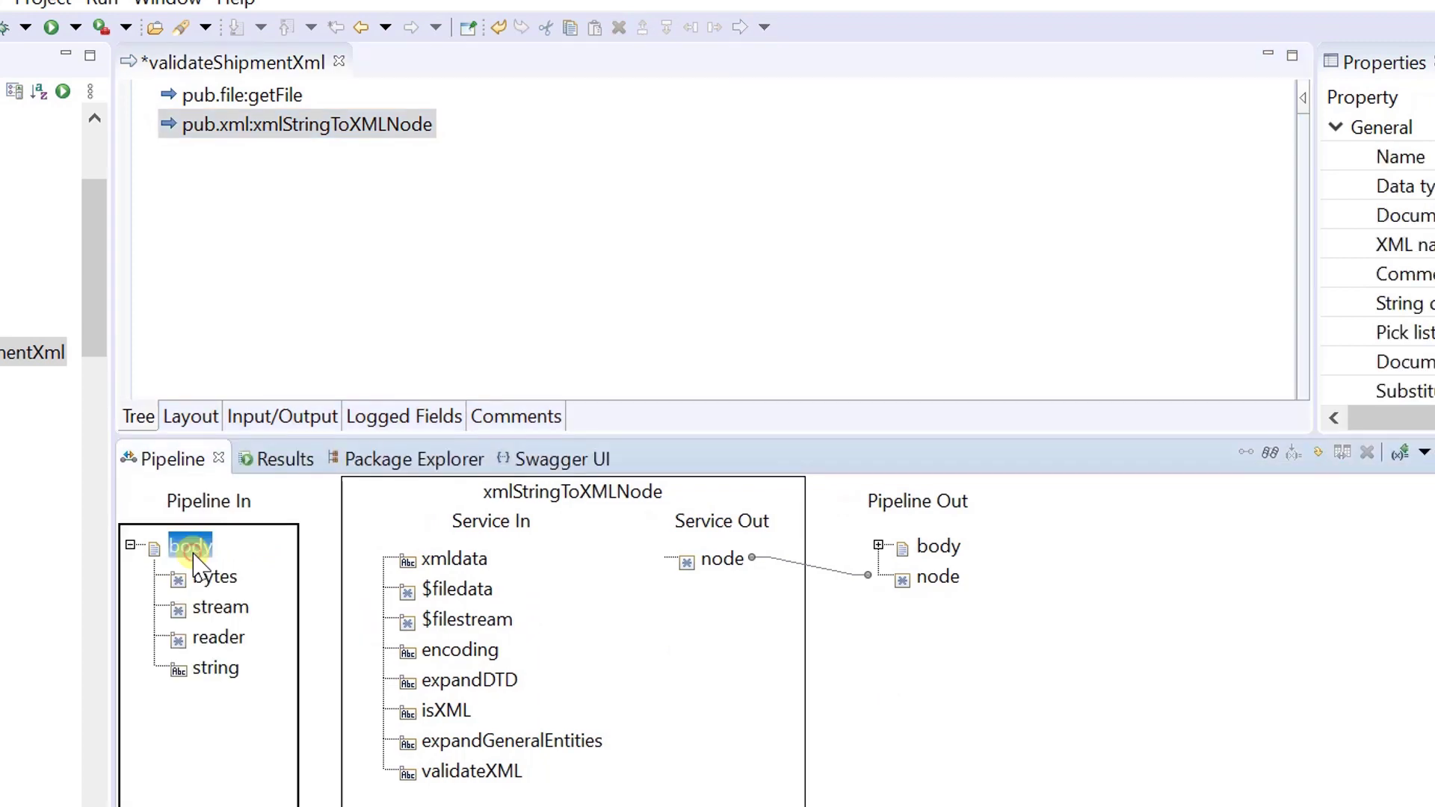
{"action": "left_click", "coordinate": [224, 610]}
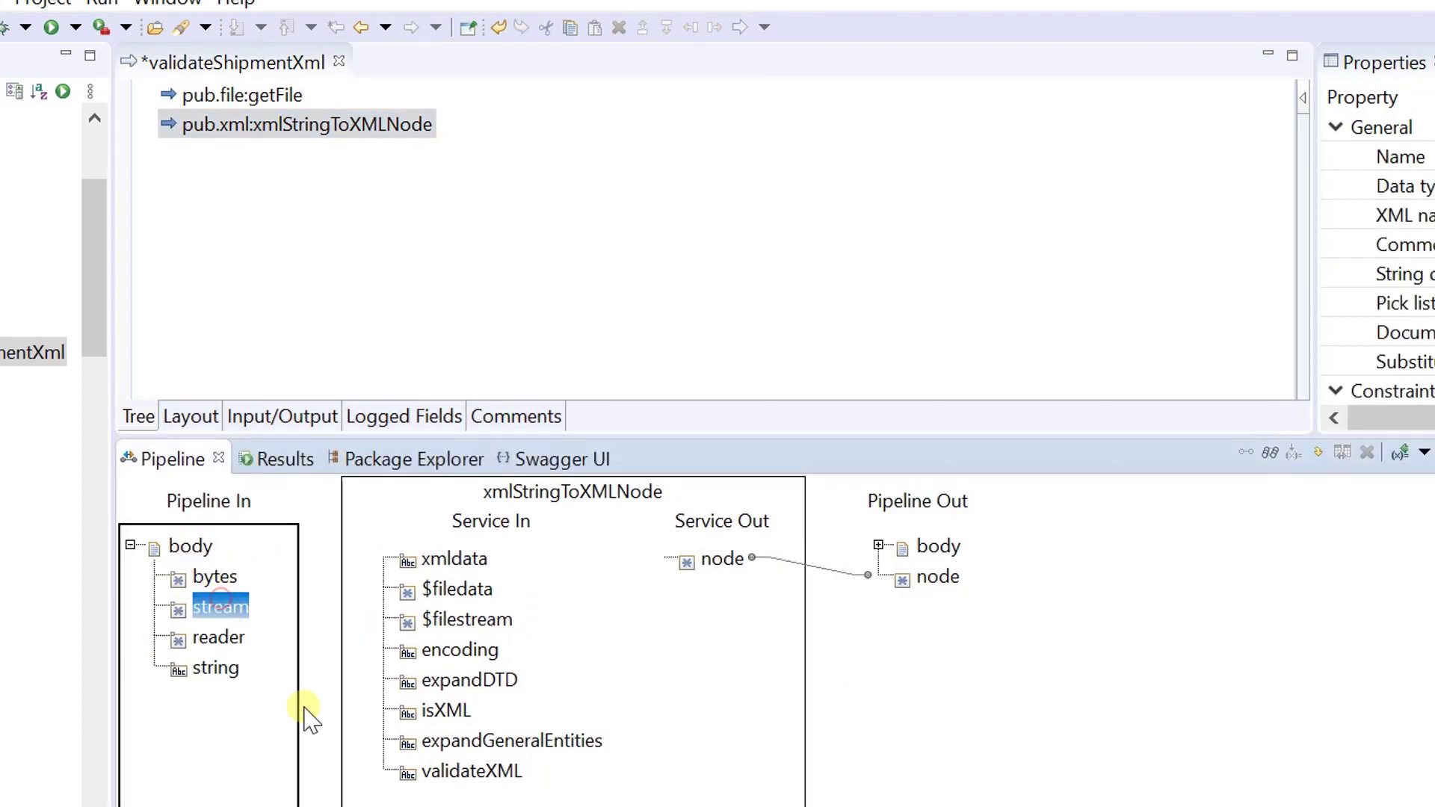
{"action": "left_click", "coordinate": [488, 624]}
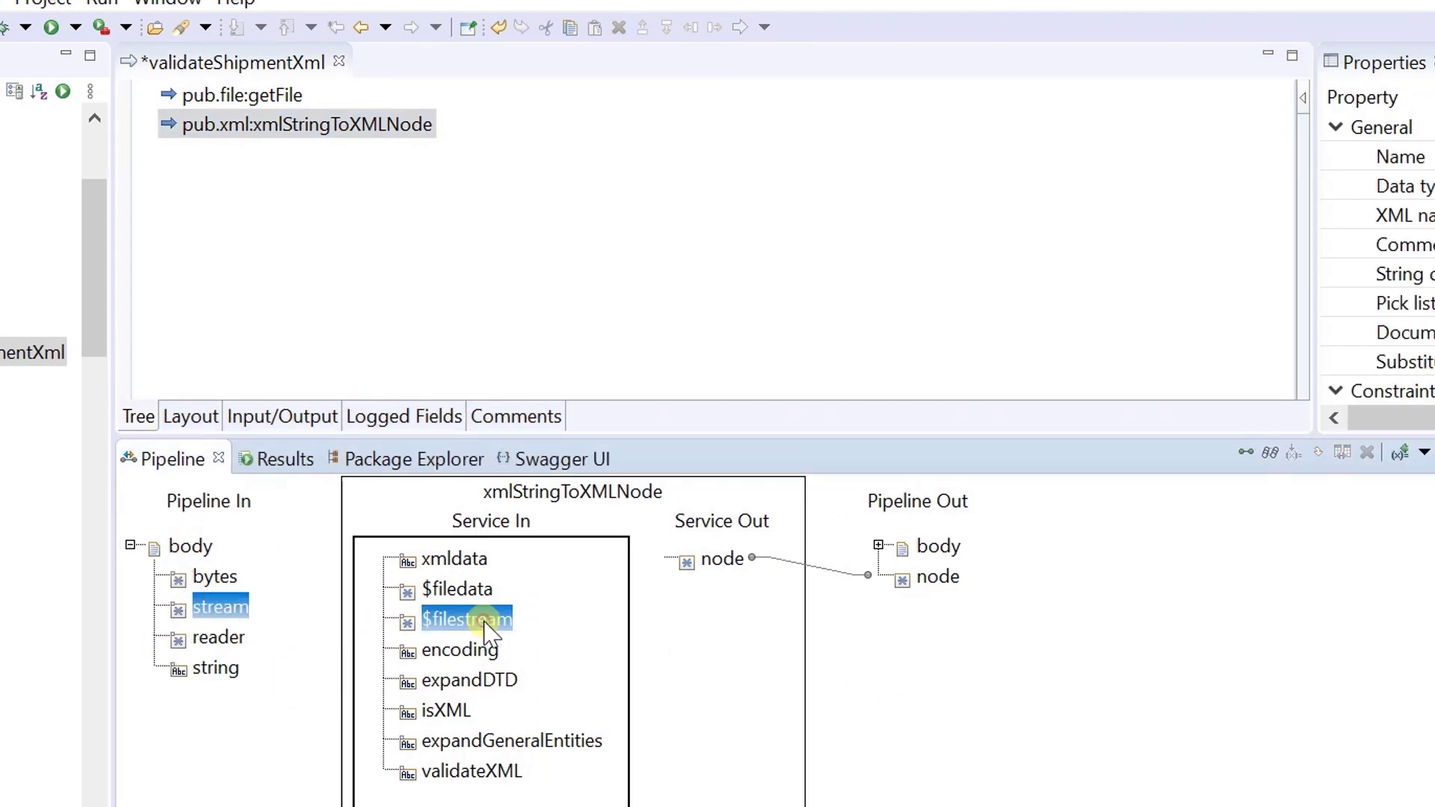
{"action": "left_click", "coordinate": [1245, 463]}
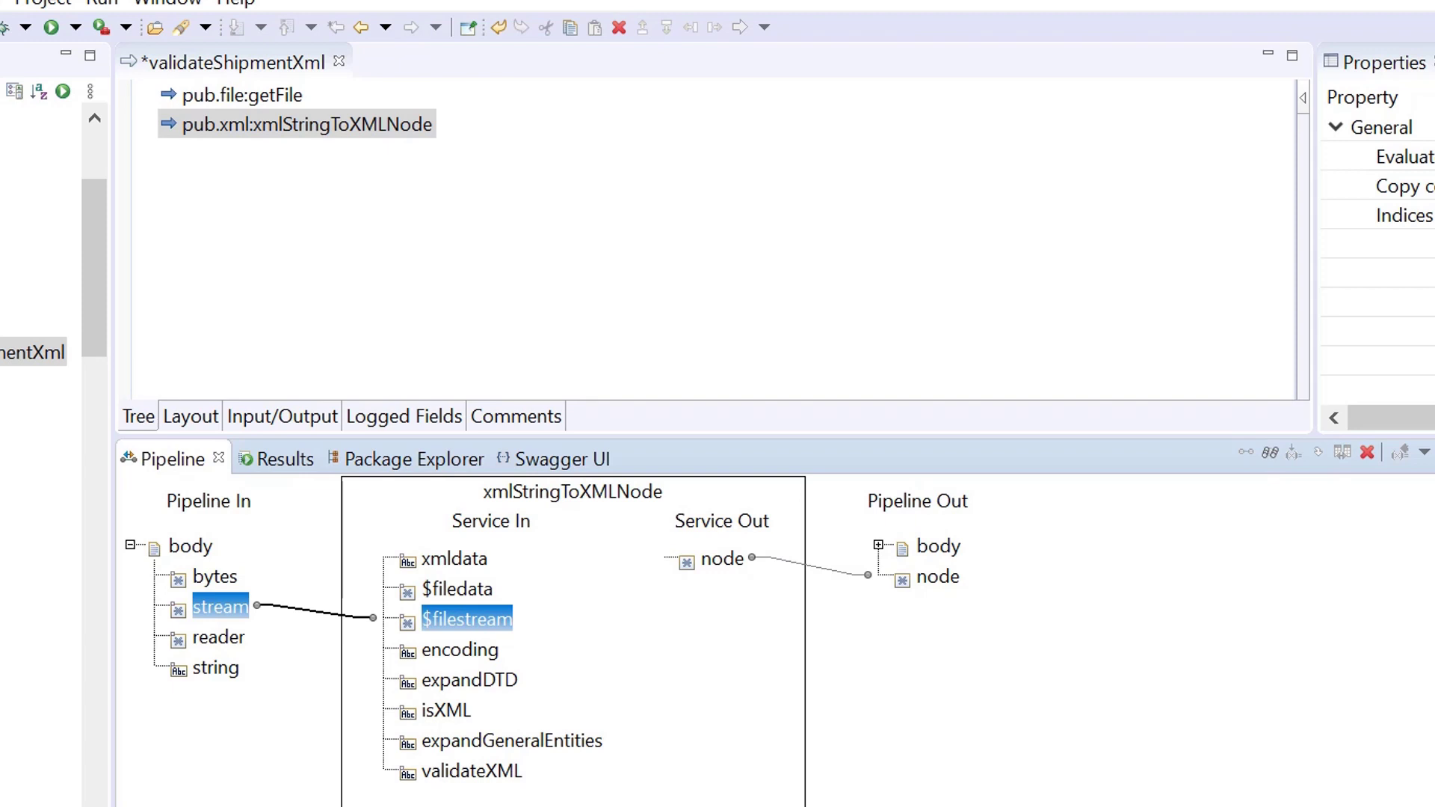
{"action": "key", "text": "ctrl+s"}
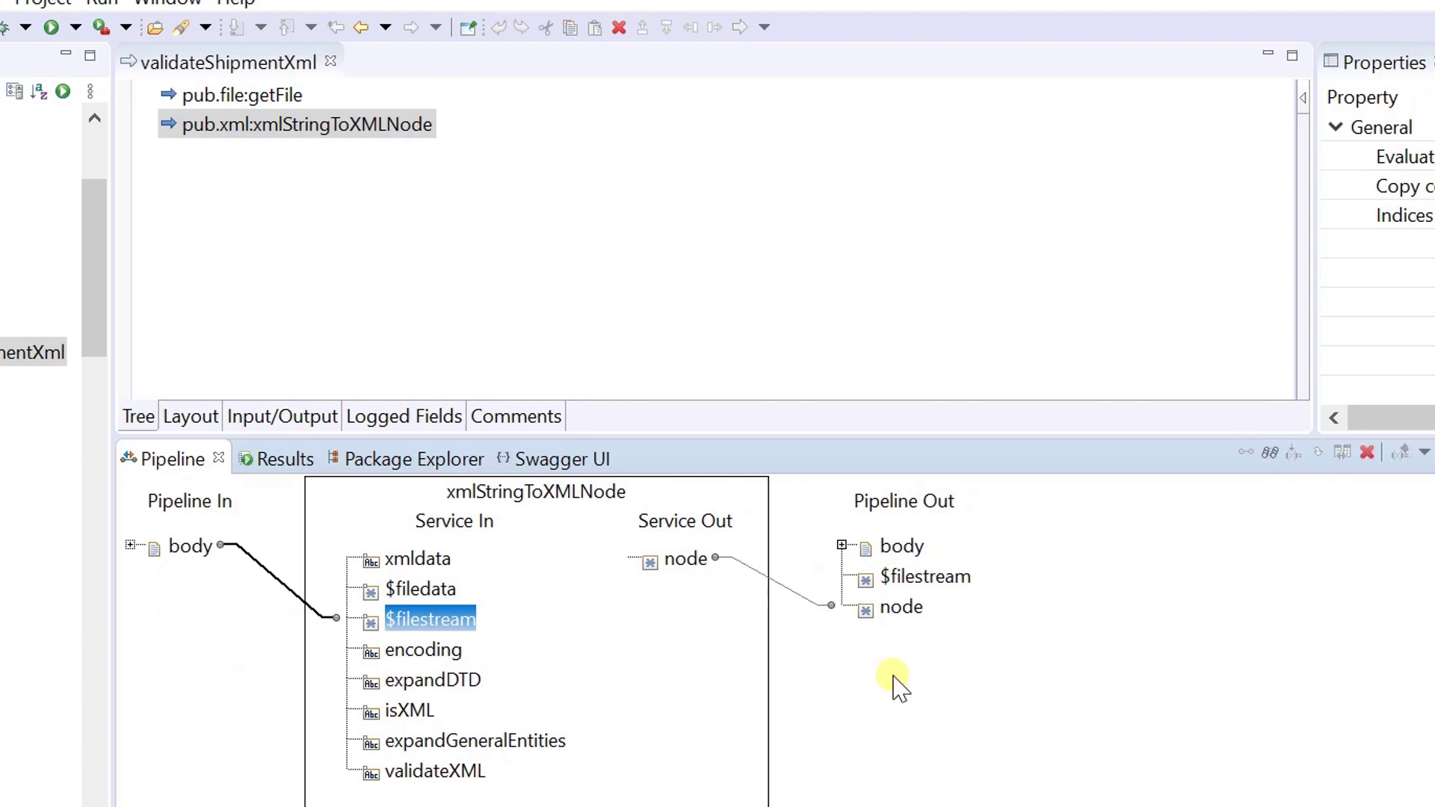
Step: Drop body and $filestream from Pipeline Out and save again
{"action": "left_click", "coordinate": [897, 546]}
{"action": "left_click", "coordinate": [926, 577], "text": "ctrl"}
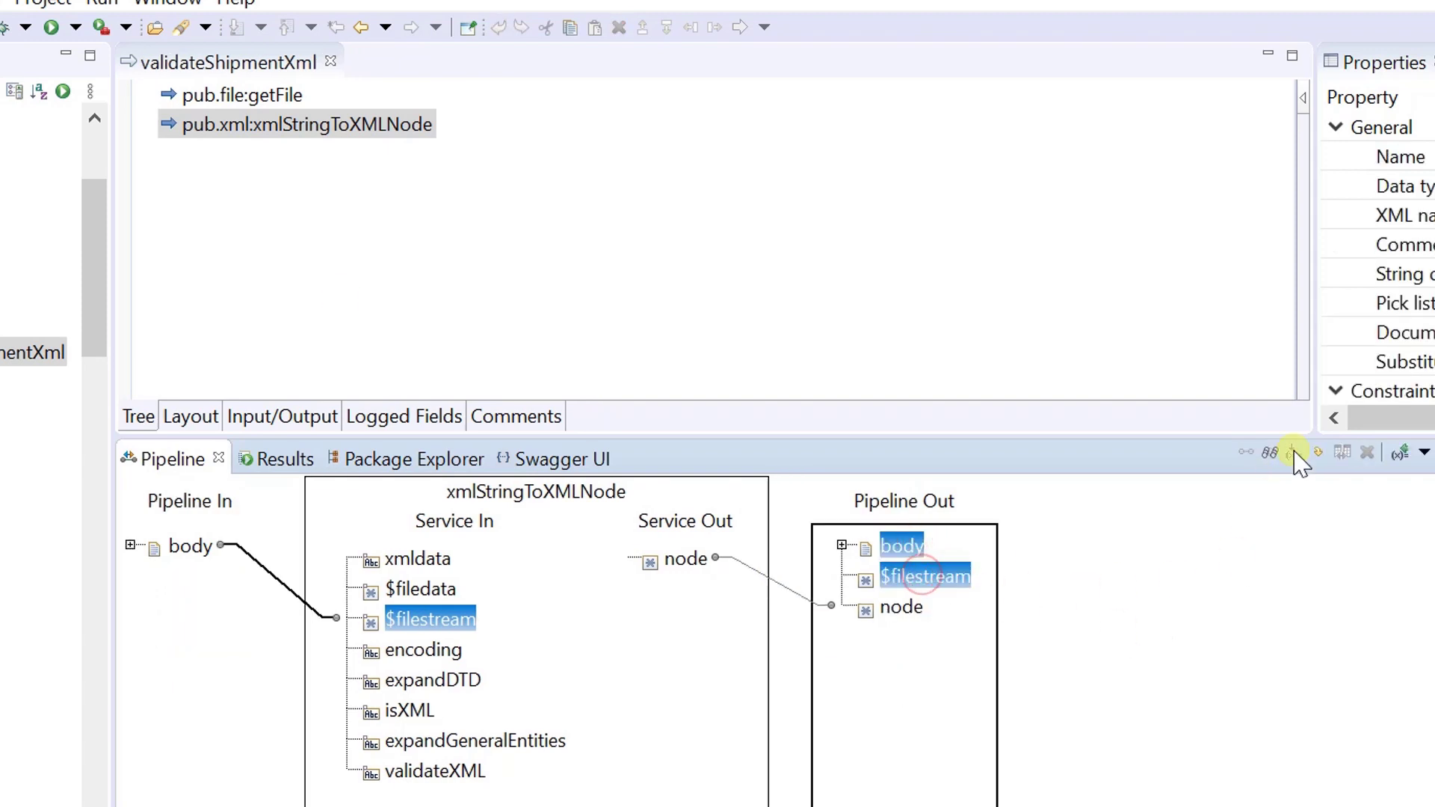
{"action": "left_click", "coordinate": [1321, 453]}
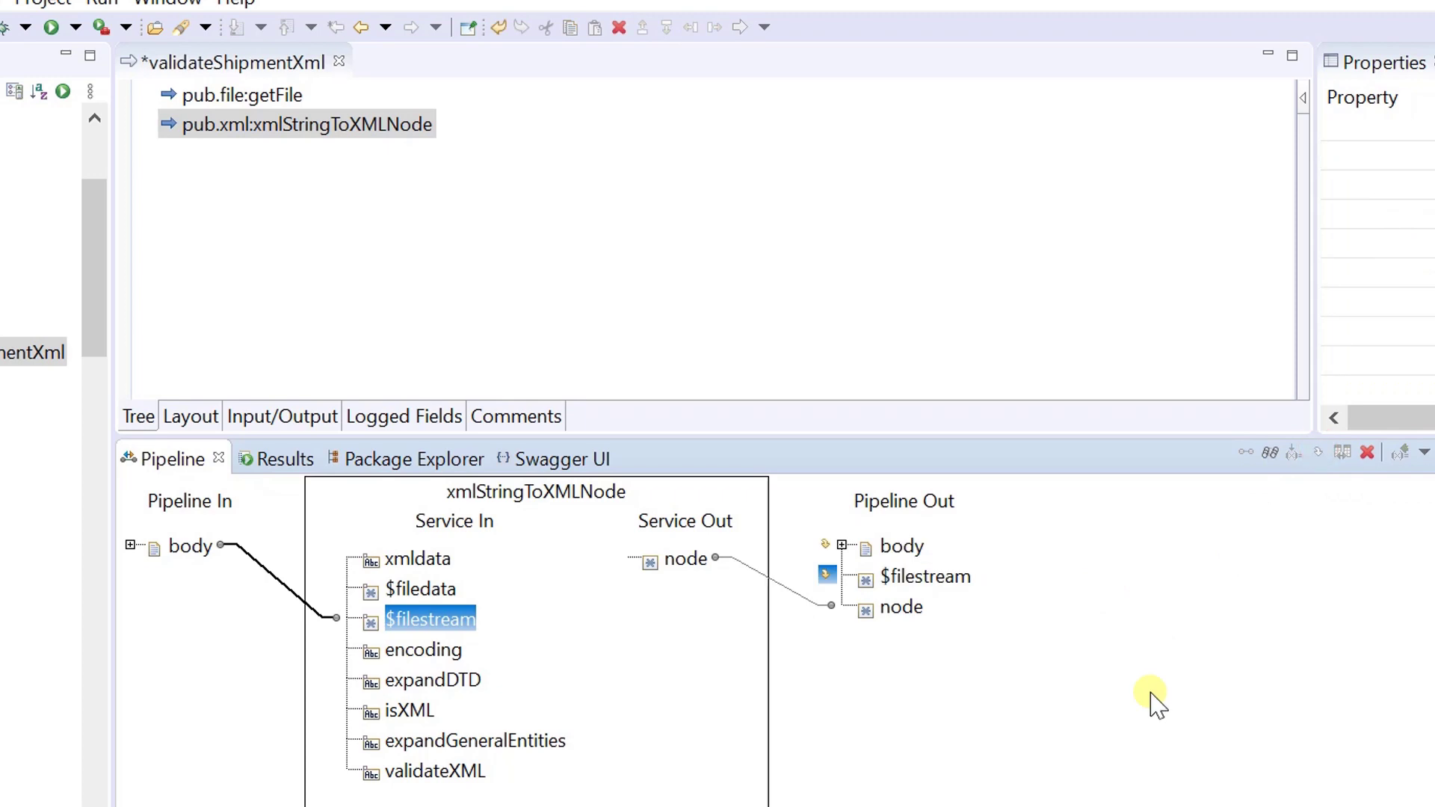
{"action": "key", "text": "ctrl+s"}
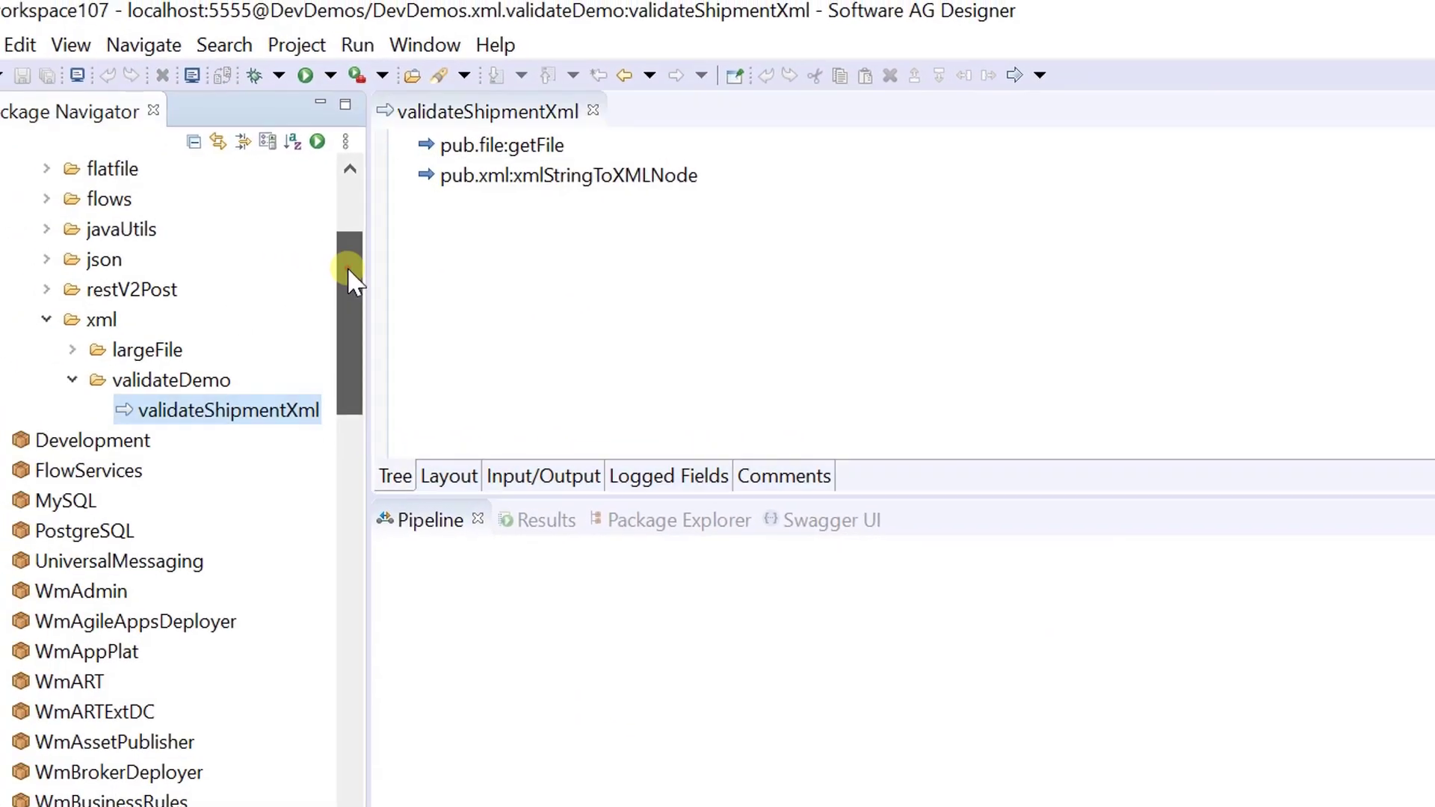
{"action": "mouse_move", "coordinate": [347, 276]}
{"action": "left_mouse_down"}
{"action": "mouse_move", "coordinate": [414, 424]}
{"action": "mouse_move", "coordinate": [405, 664]}
{"action": "left_mouse_up"}
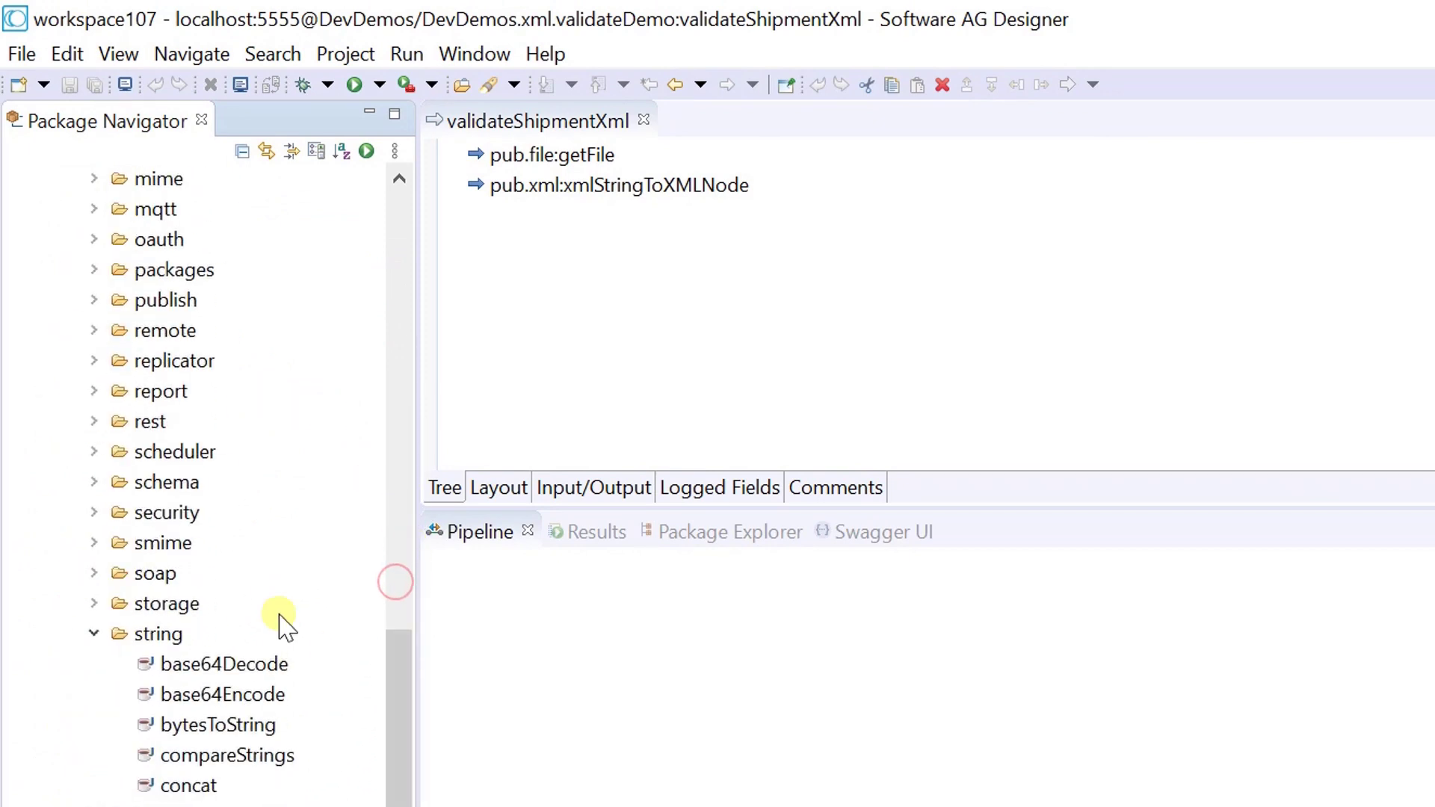
Step: Drag validate from WmPublic's schema folder into the flow below xmlStringToXMLNode
{"action": "double_click", "coordinate": [161, 635]}
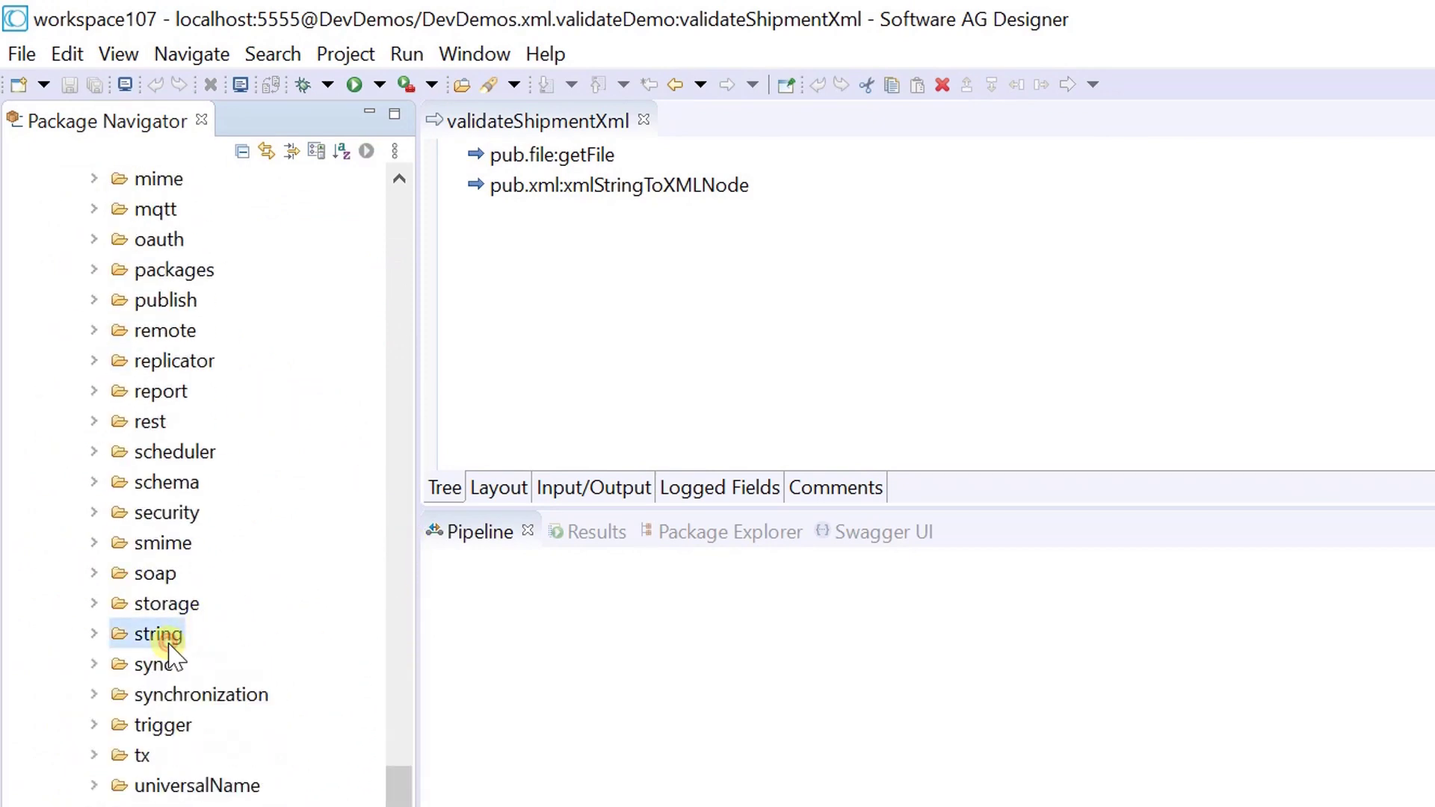
{"action": "double_click", "coordinate": [169, 482]}
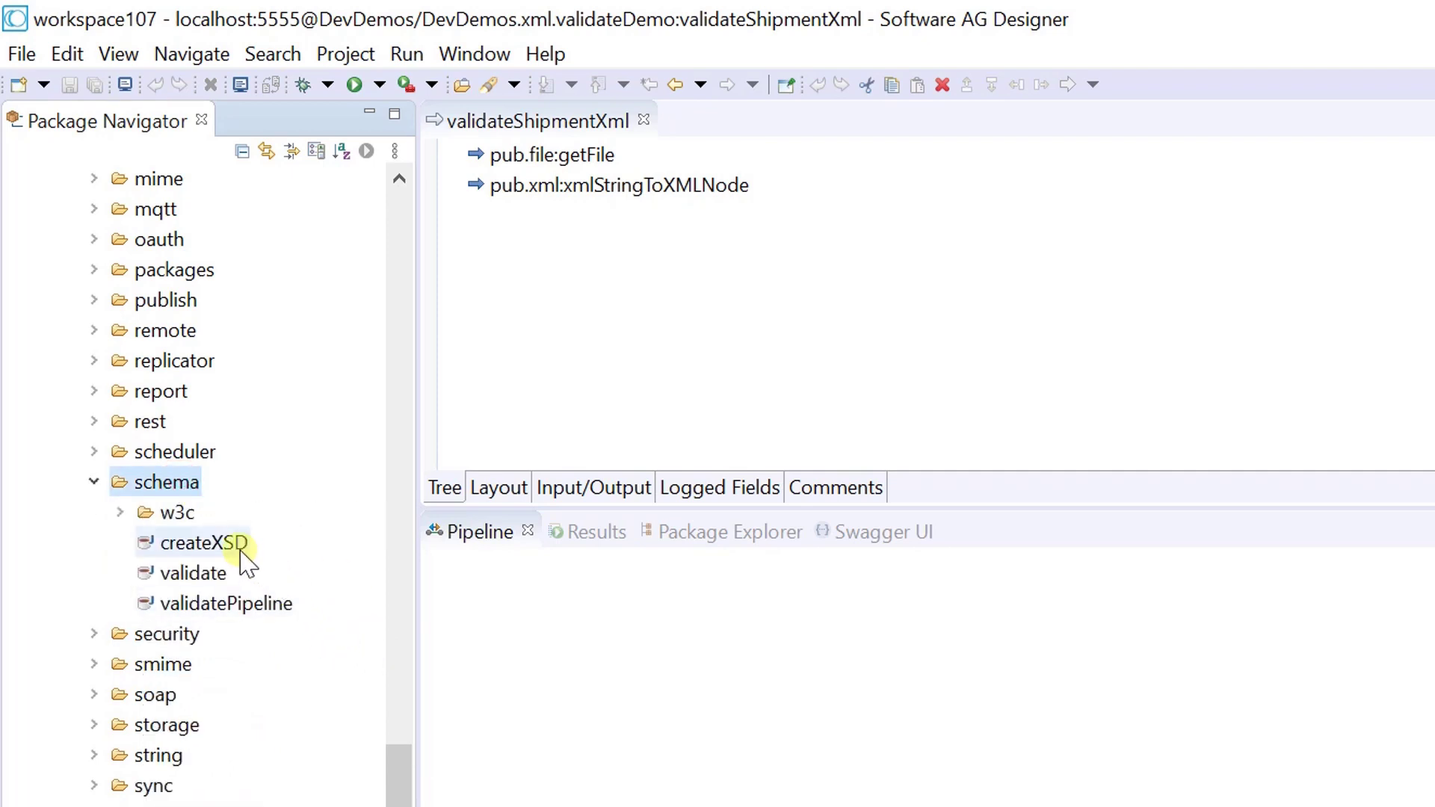
{"action": "left_click", "coordinate": [209, 590]}
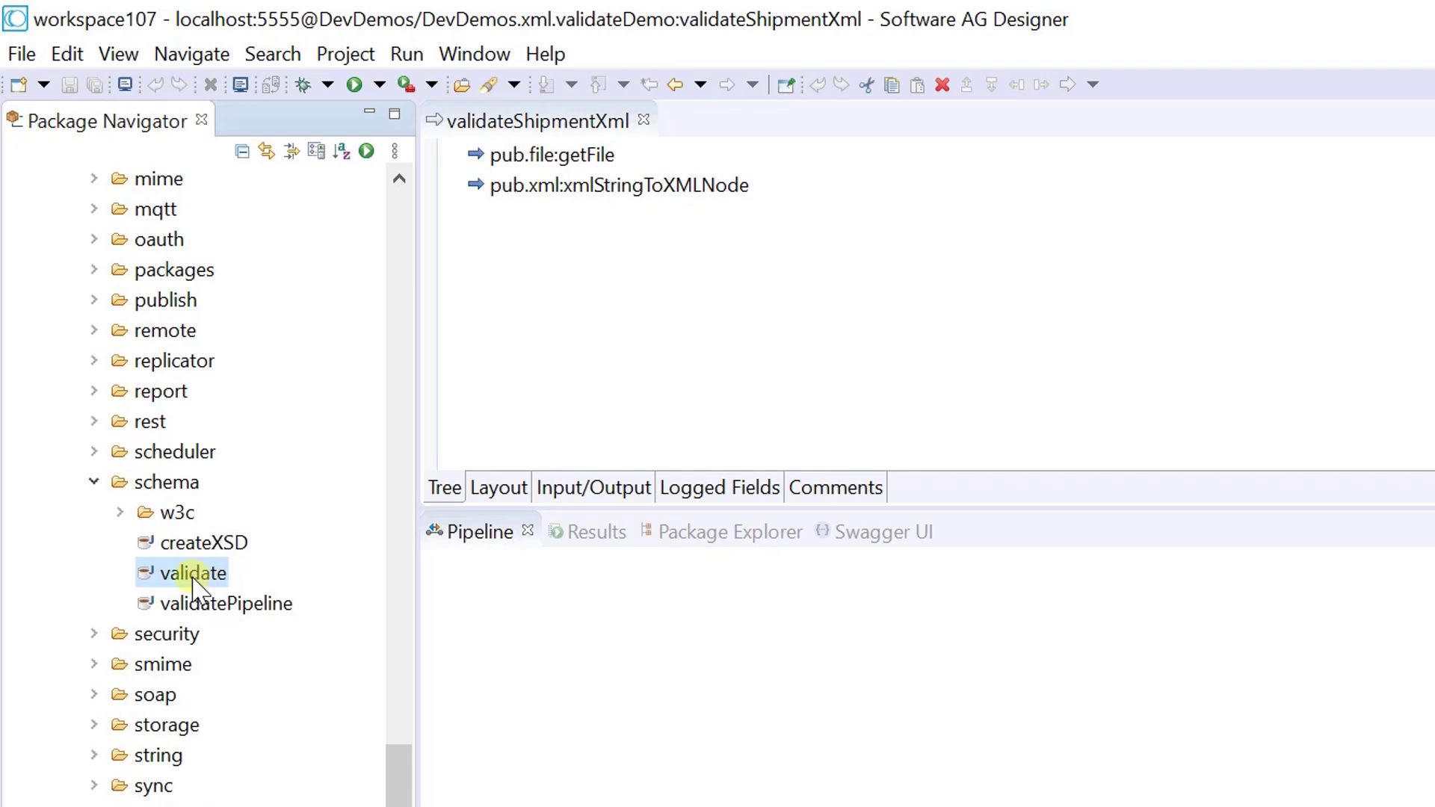
{"action": "left_click_drag", "start_coordinate": [213, 590], "coordinate": [692, 314]}
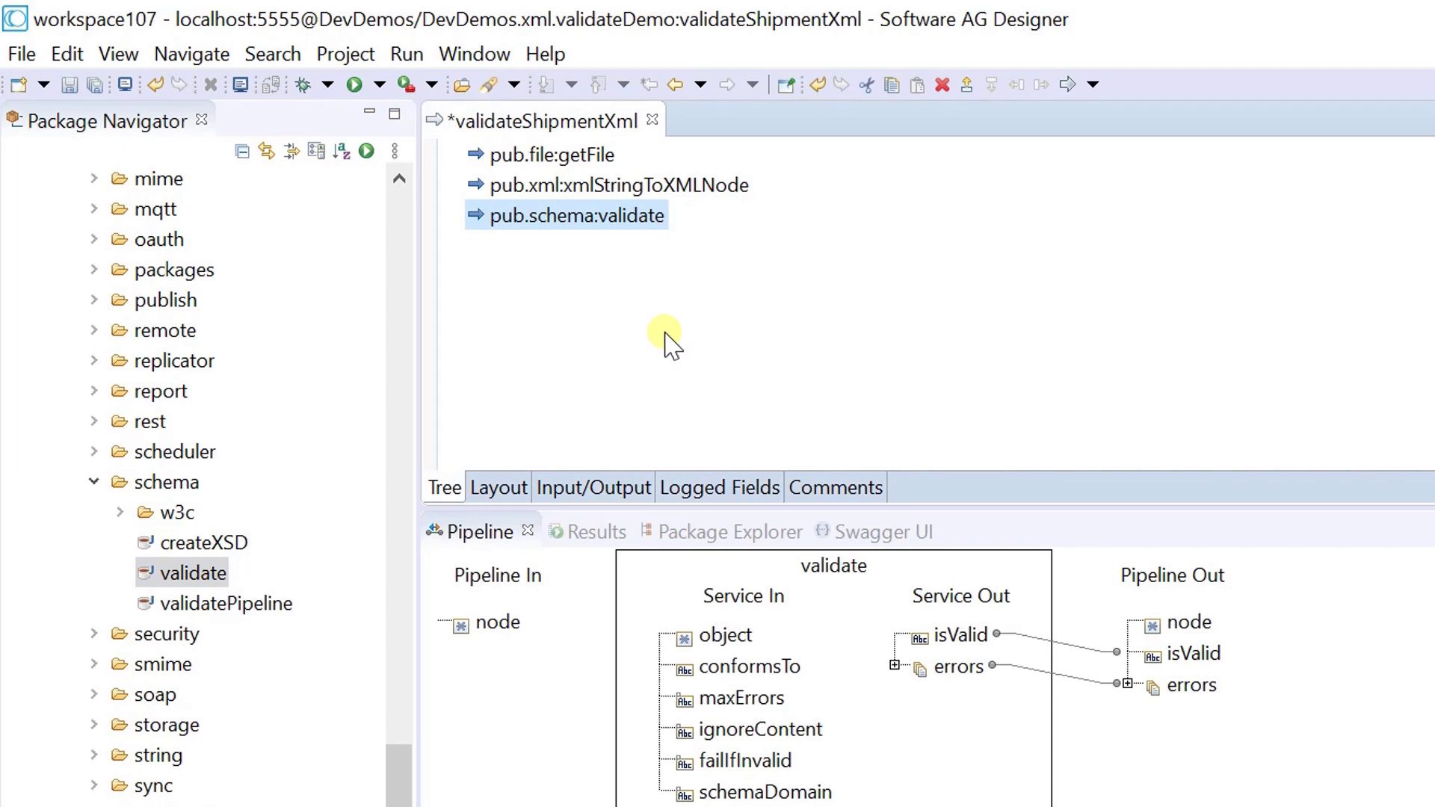
Step: Link node to validate's object input, select conformsTo, and pick the validateDemo folder
{"action": "left_click", "coordinate": [401, 800]}
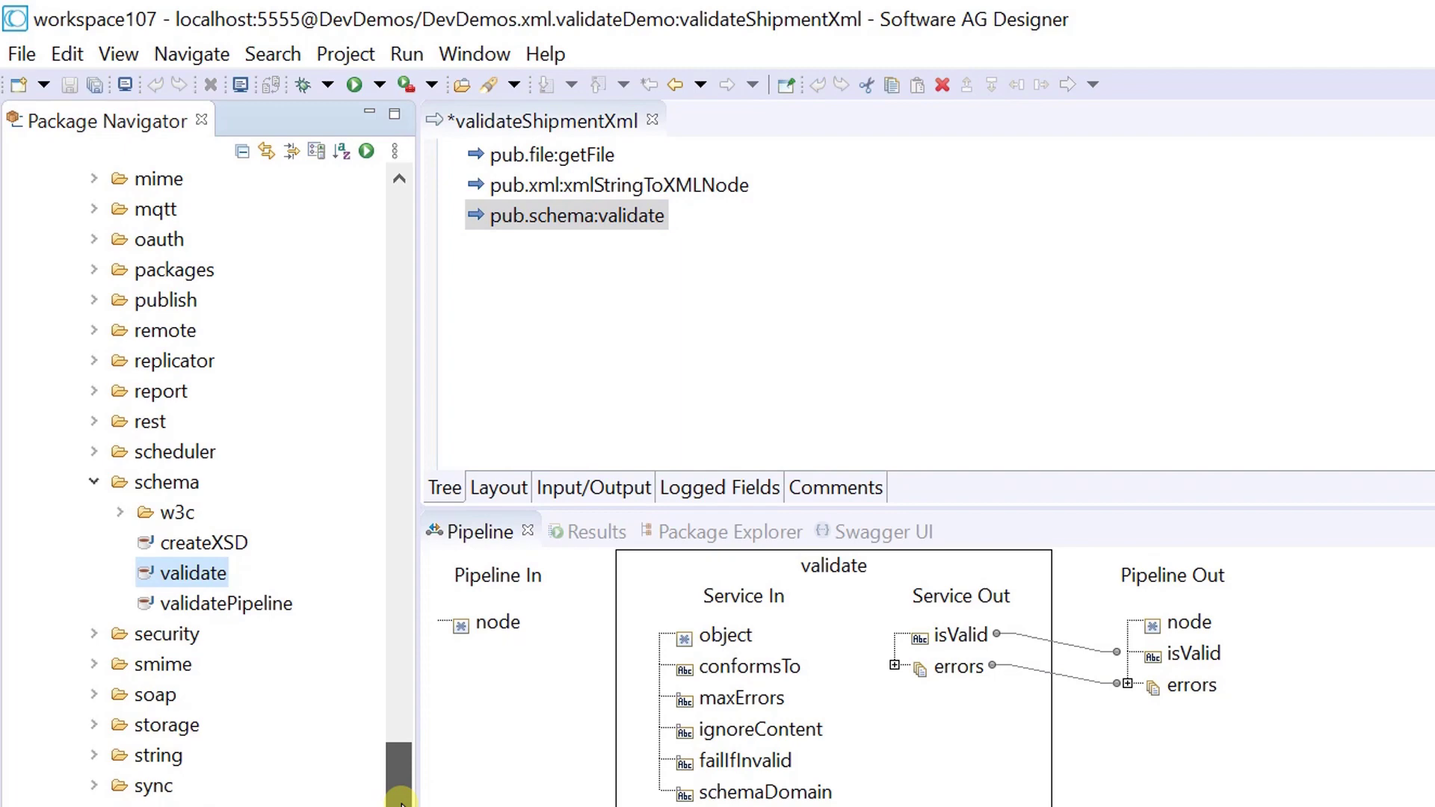
{"action": "left_click_drag", "start_coordinate": [399, 799], "coordinate": [432, 249]}
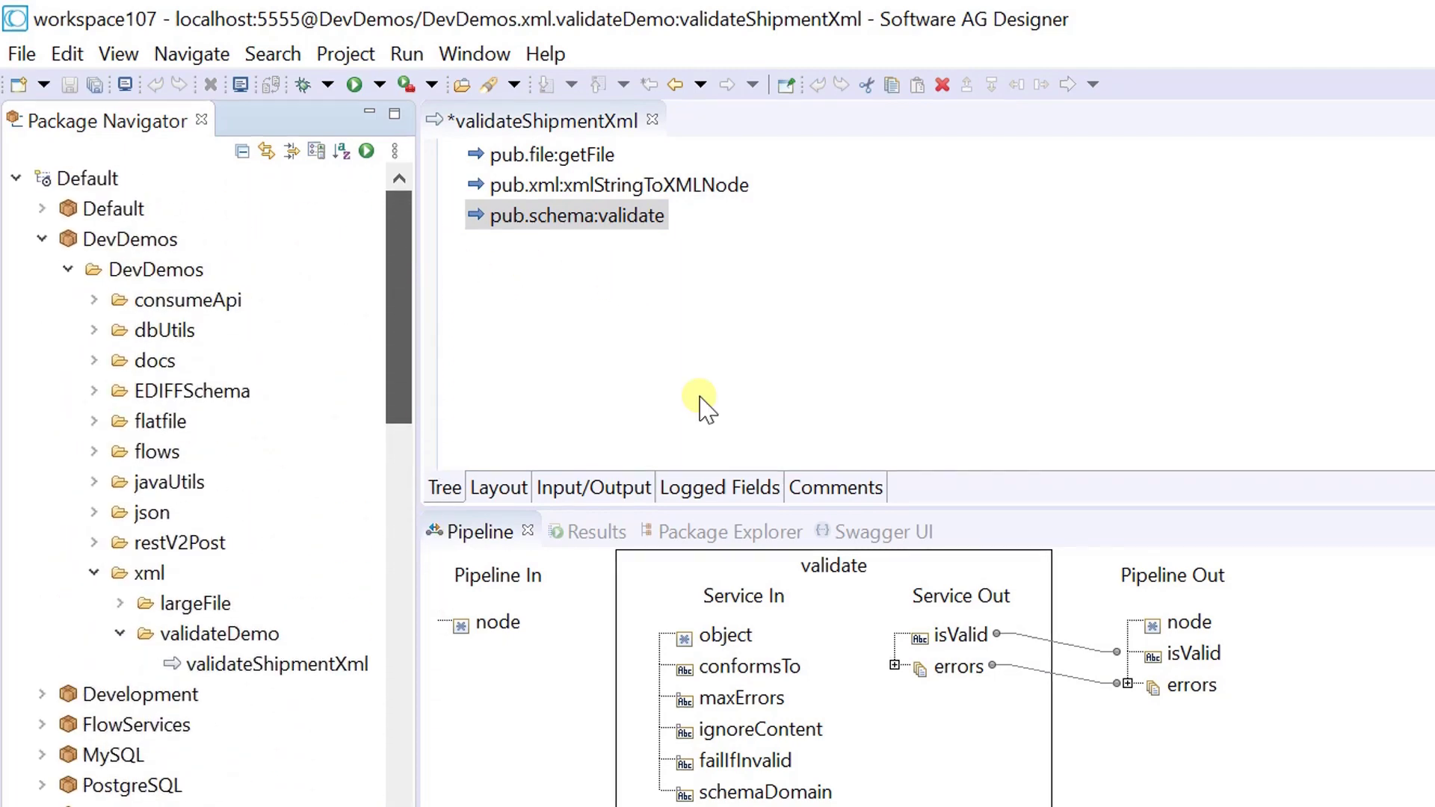
{"action": "left_click", "coordinate": [503, 626]}
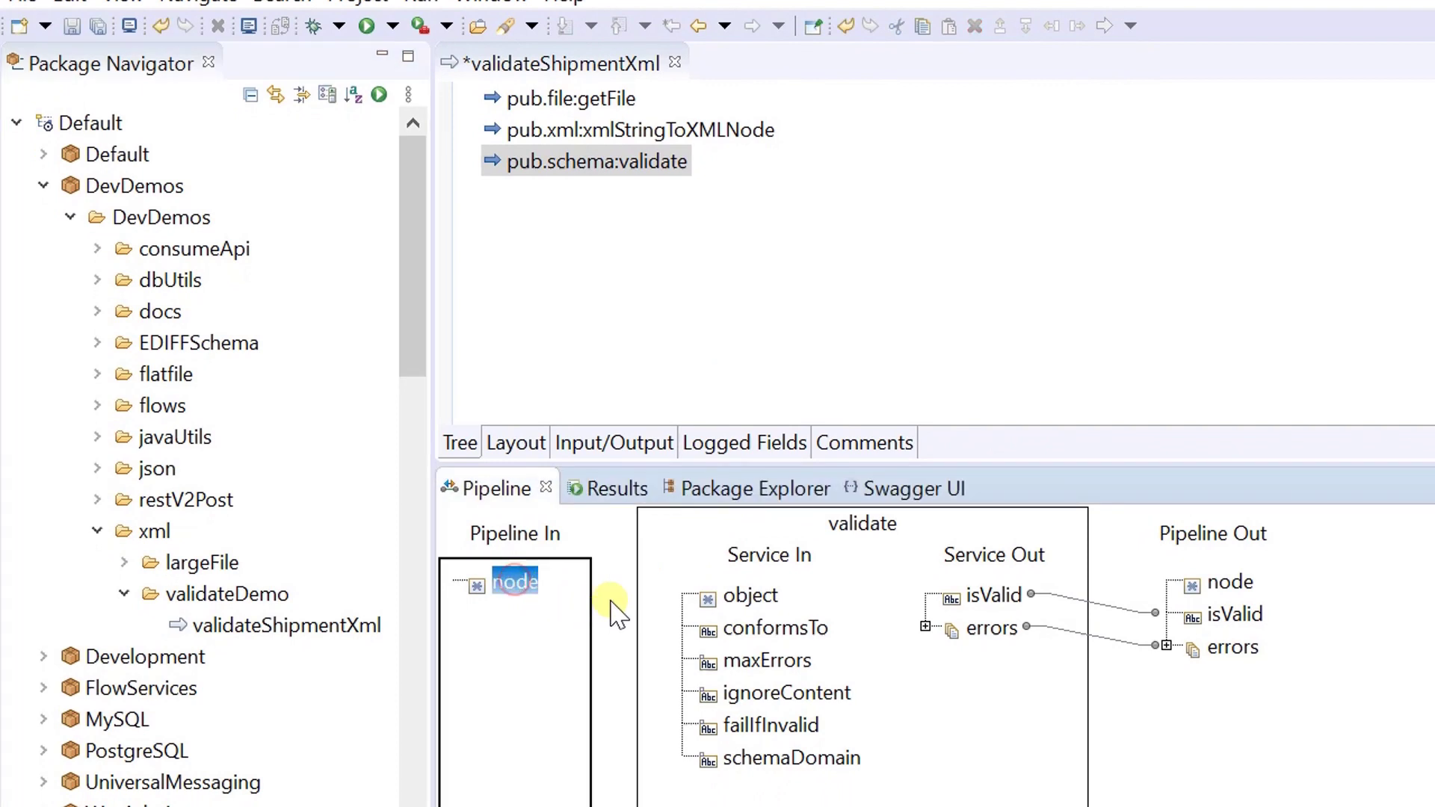
{"action": "left_click_drag", "start_coordinate": [517, 591], "coordinate": [742, 609]}
{"action": "left_click", "coordinate": [751, 598]}
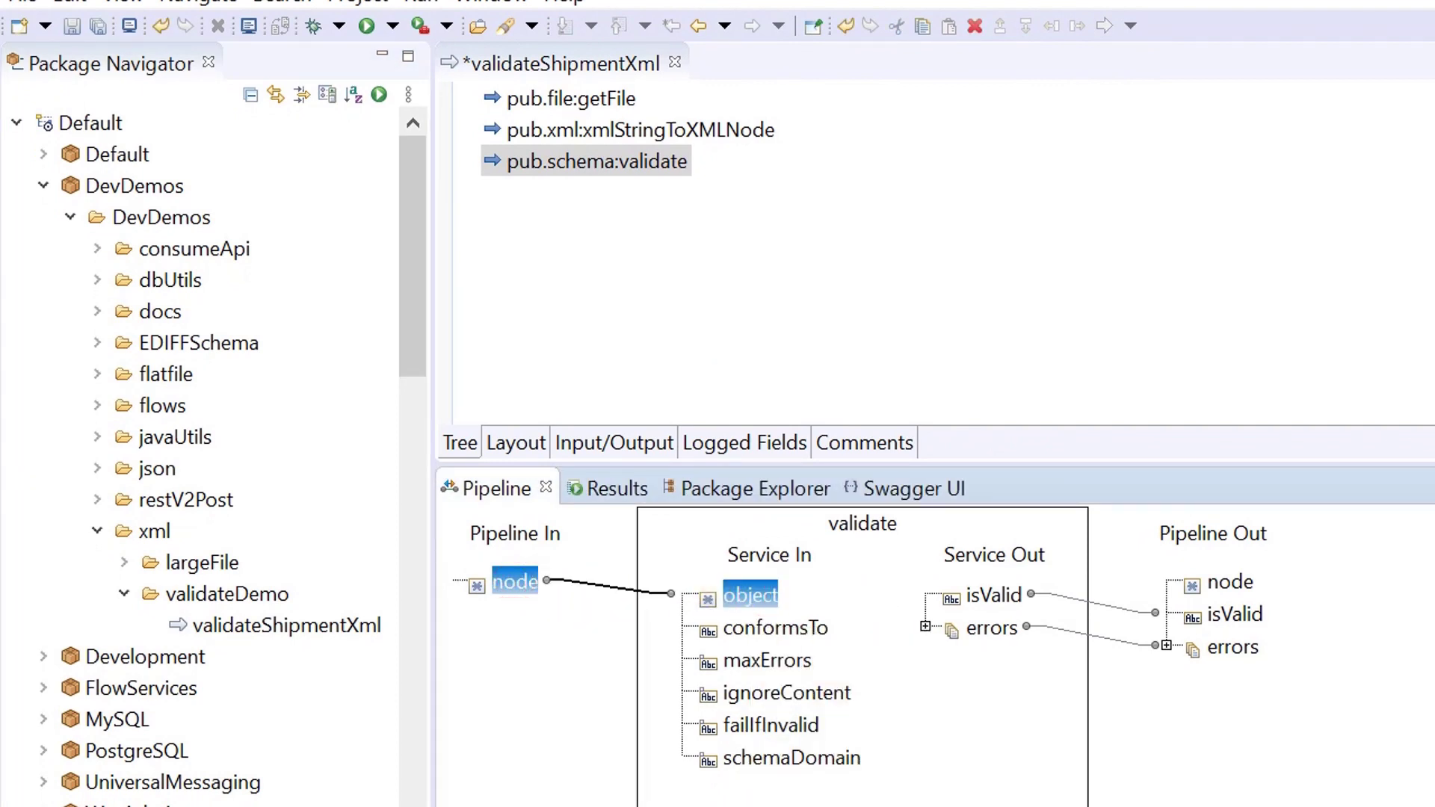
{"action": "left_click", "coordinate": [789, 637]}
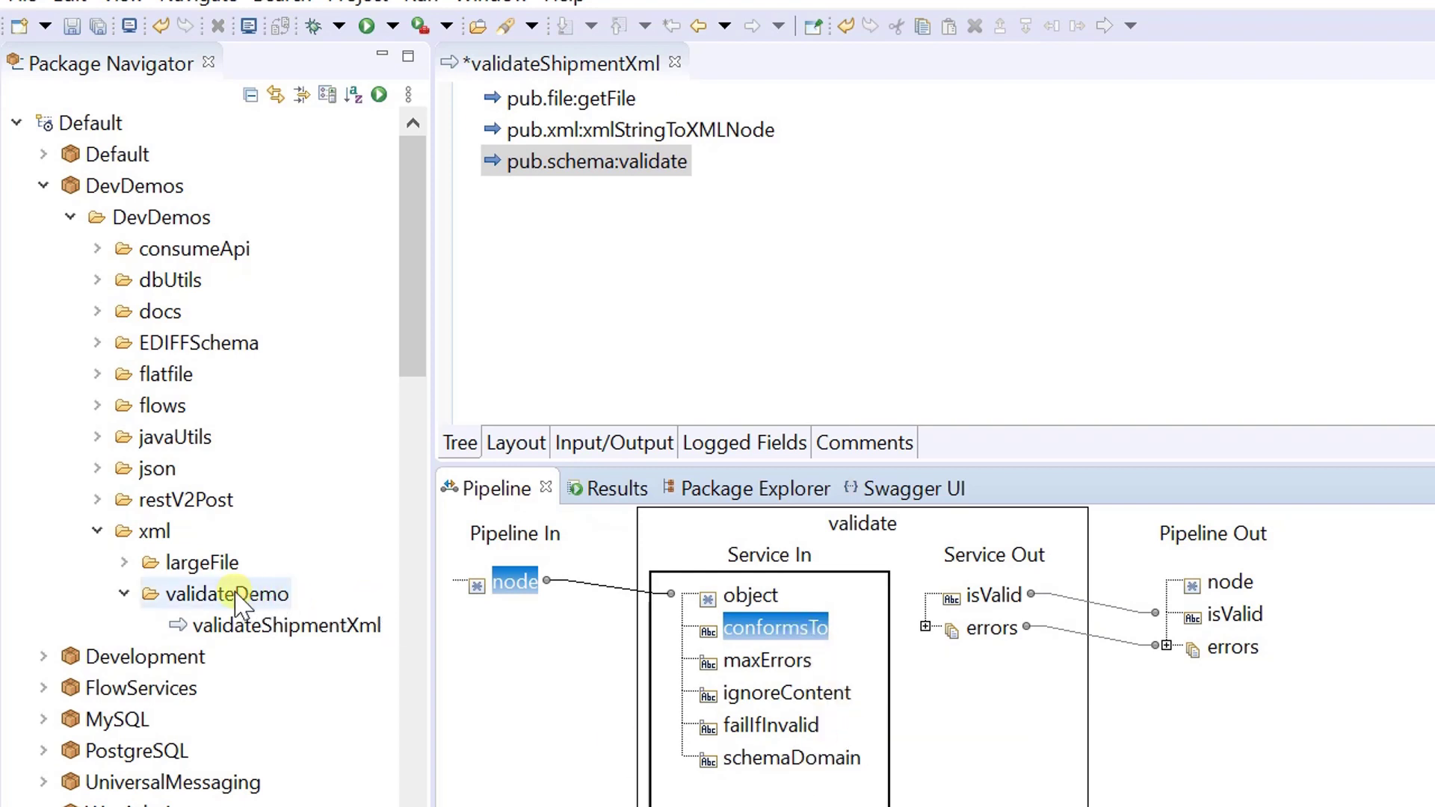
{"action": "left_click", "coordinate": [196, 600]}
Step: Start a new schema in validateDemo using an XML Schema source from File/URL
{"action": "right_click", "coordinate": [197, 600]}
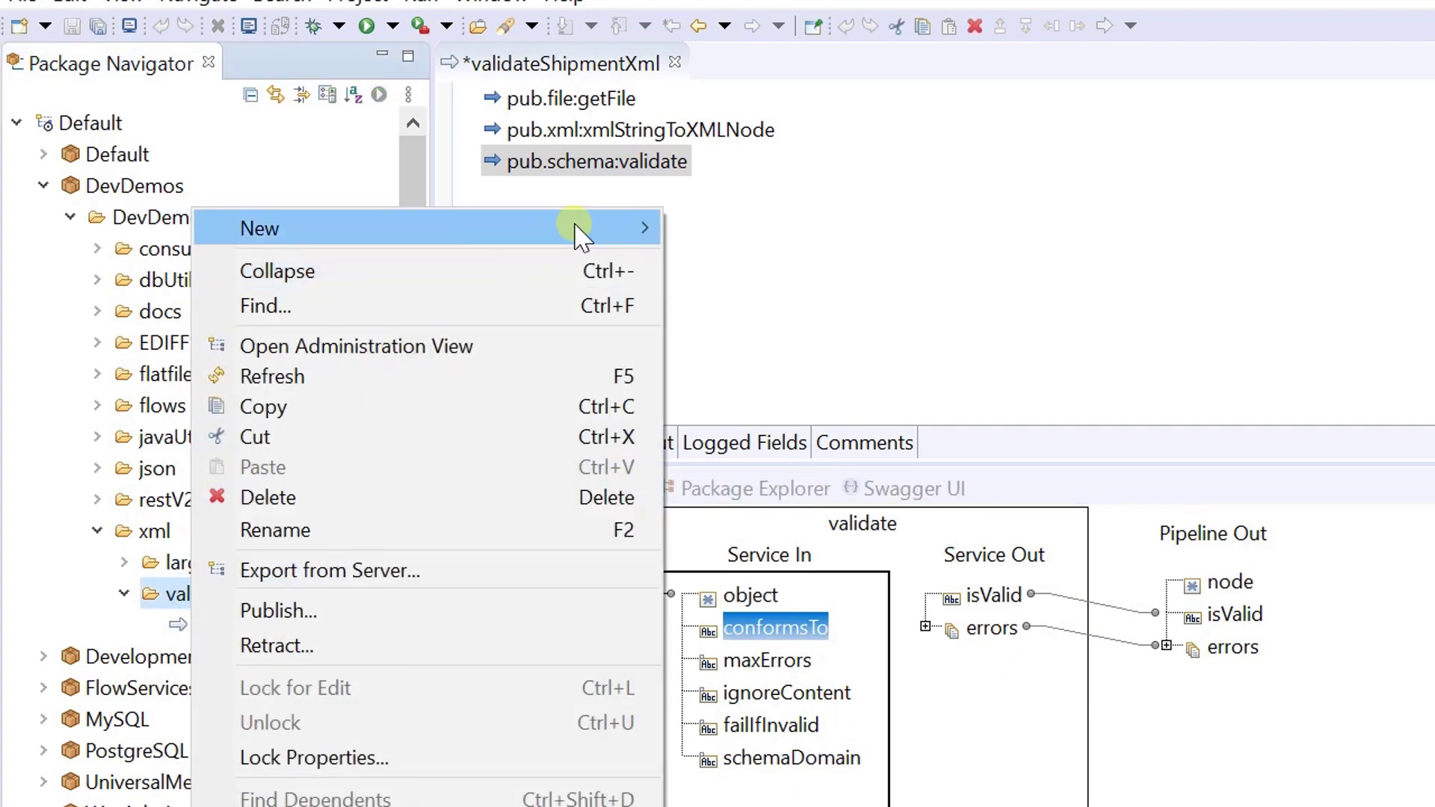
{"action": "mouse_move", "coordinate": [268, 63]}
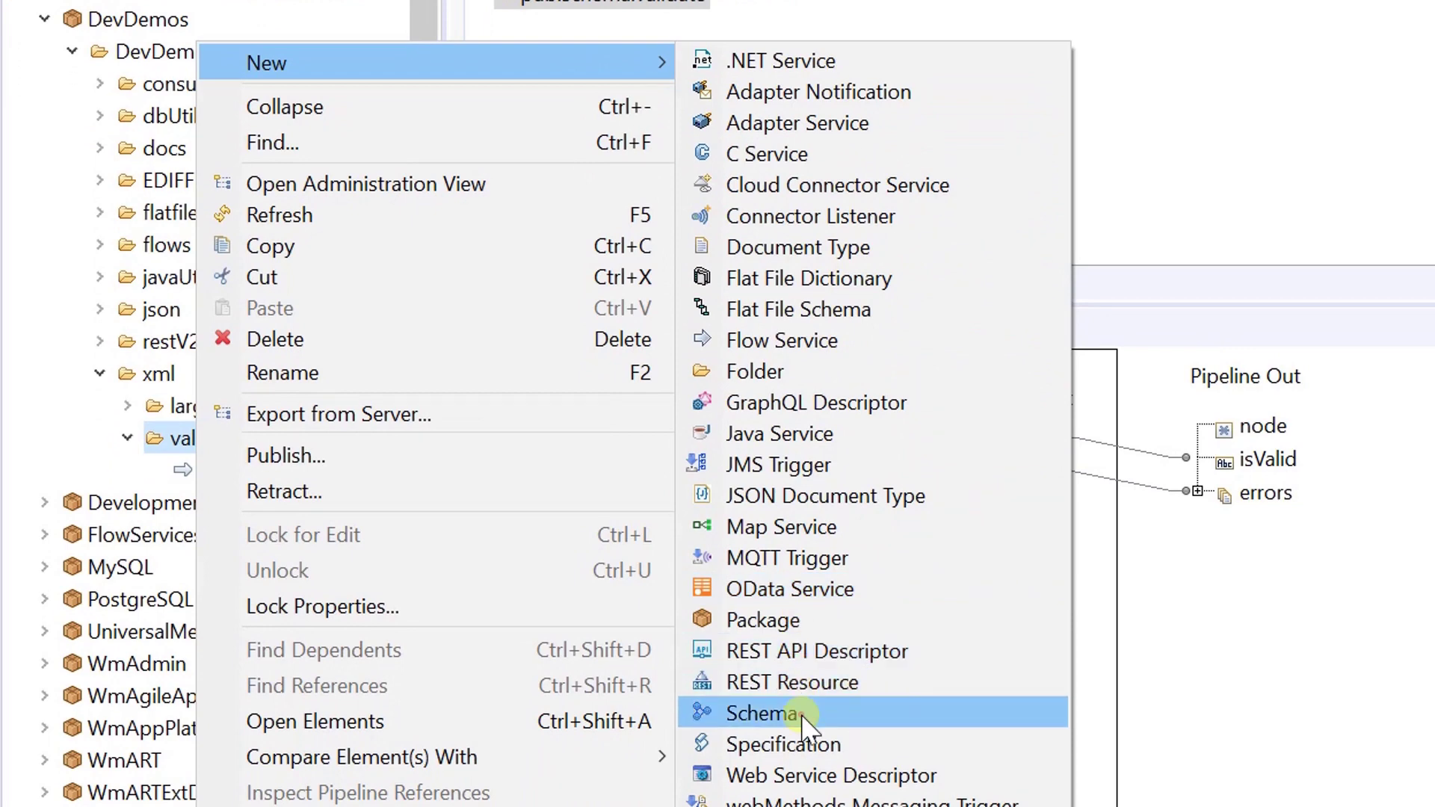
{"action": "left_click", "coordinate": [806, 714]}
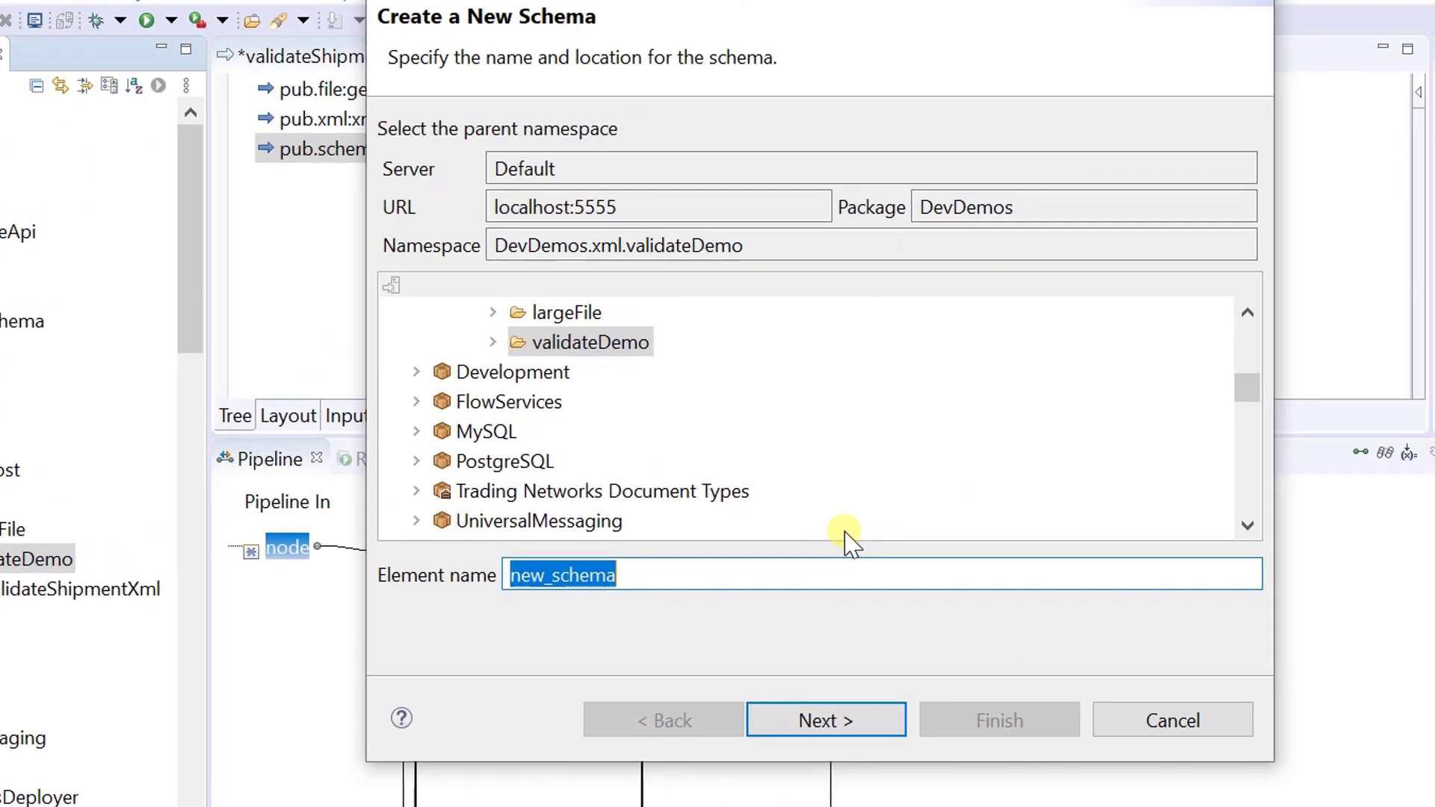
{"action": "type", "text": "shipmentS"}
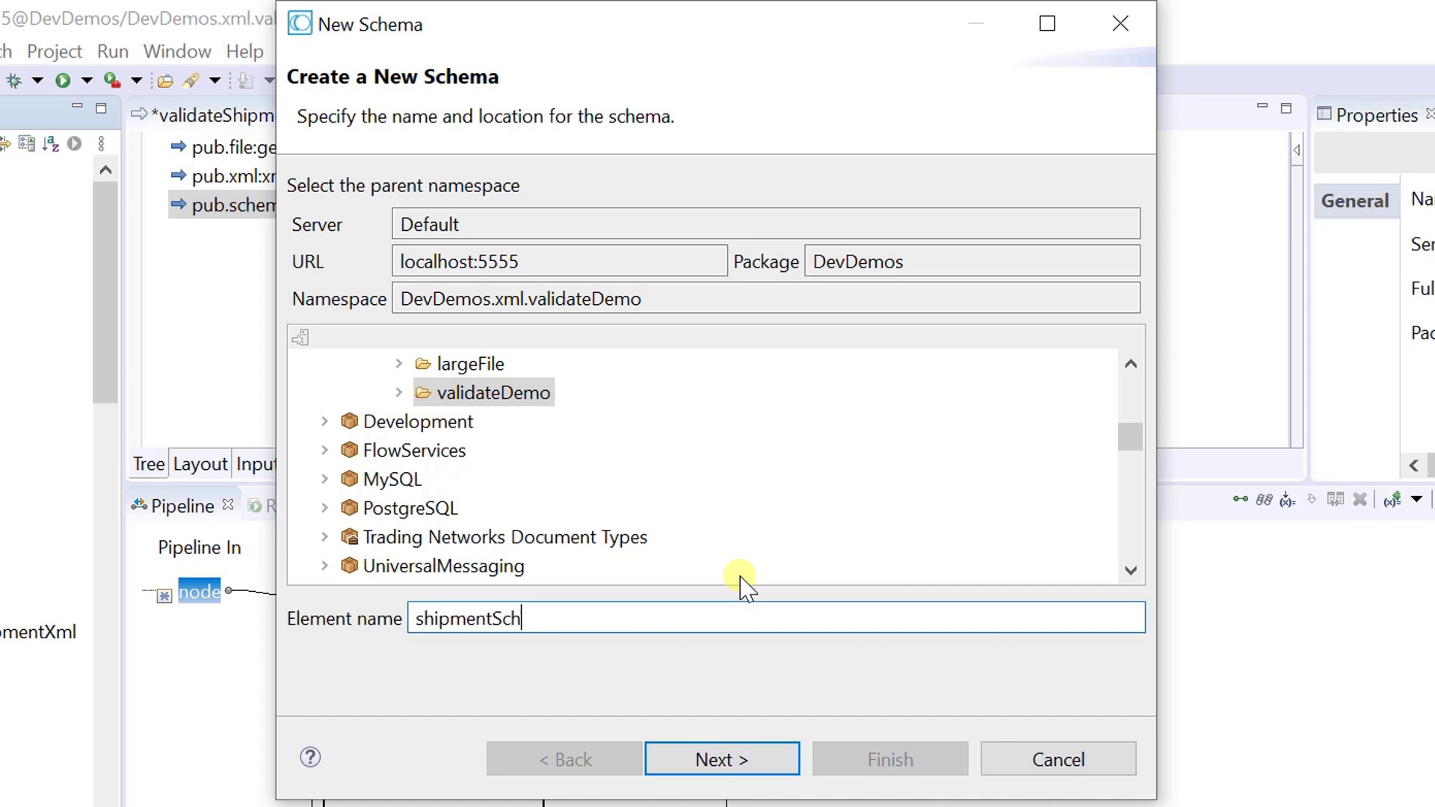
{"action": "left_click", "coordinate": [725, 757]}
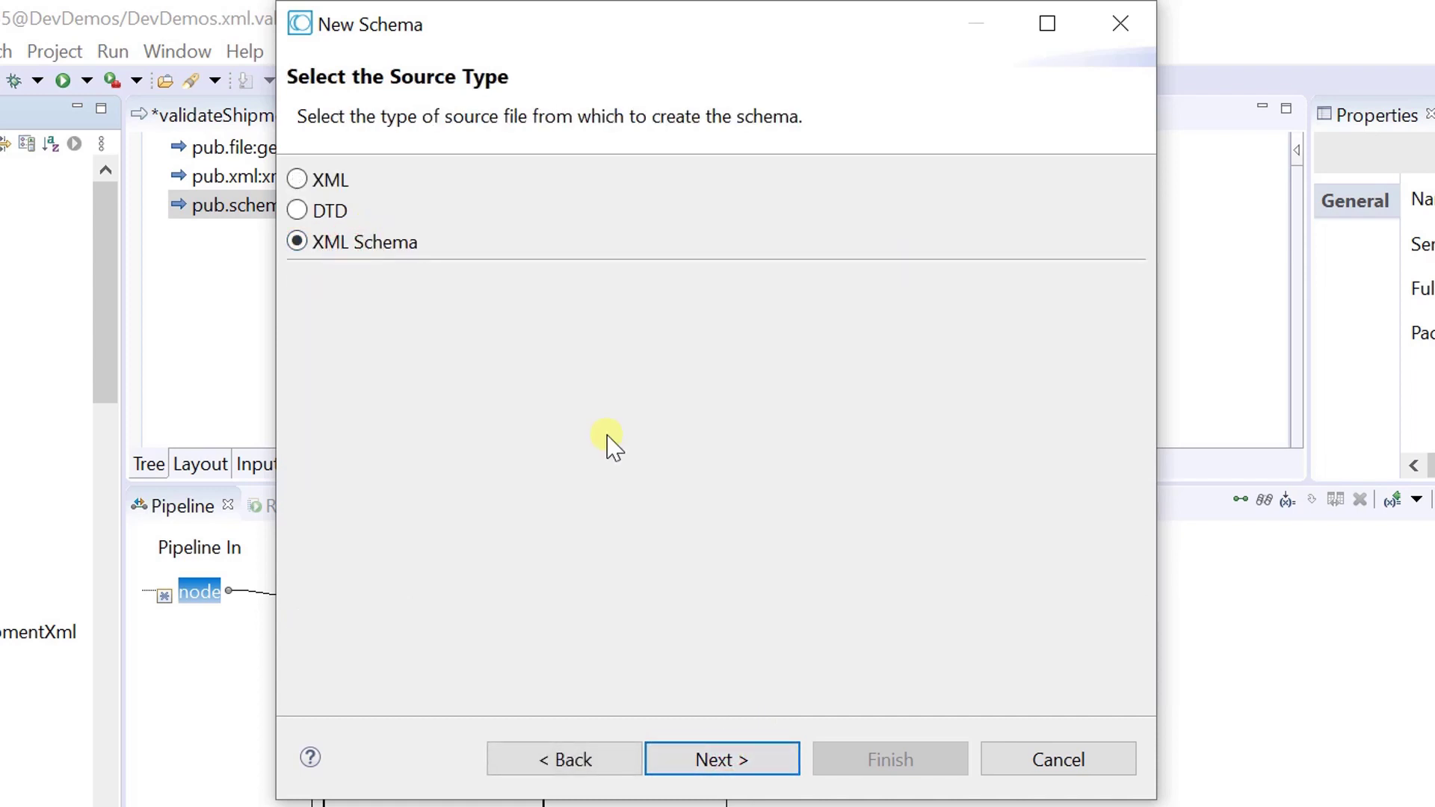
{"action": "left_click", "coordinate": [731, 763]}
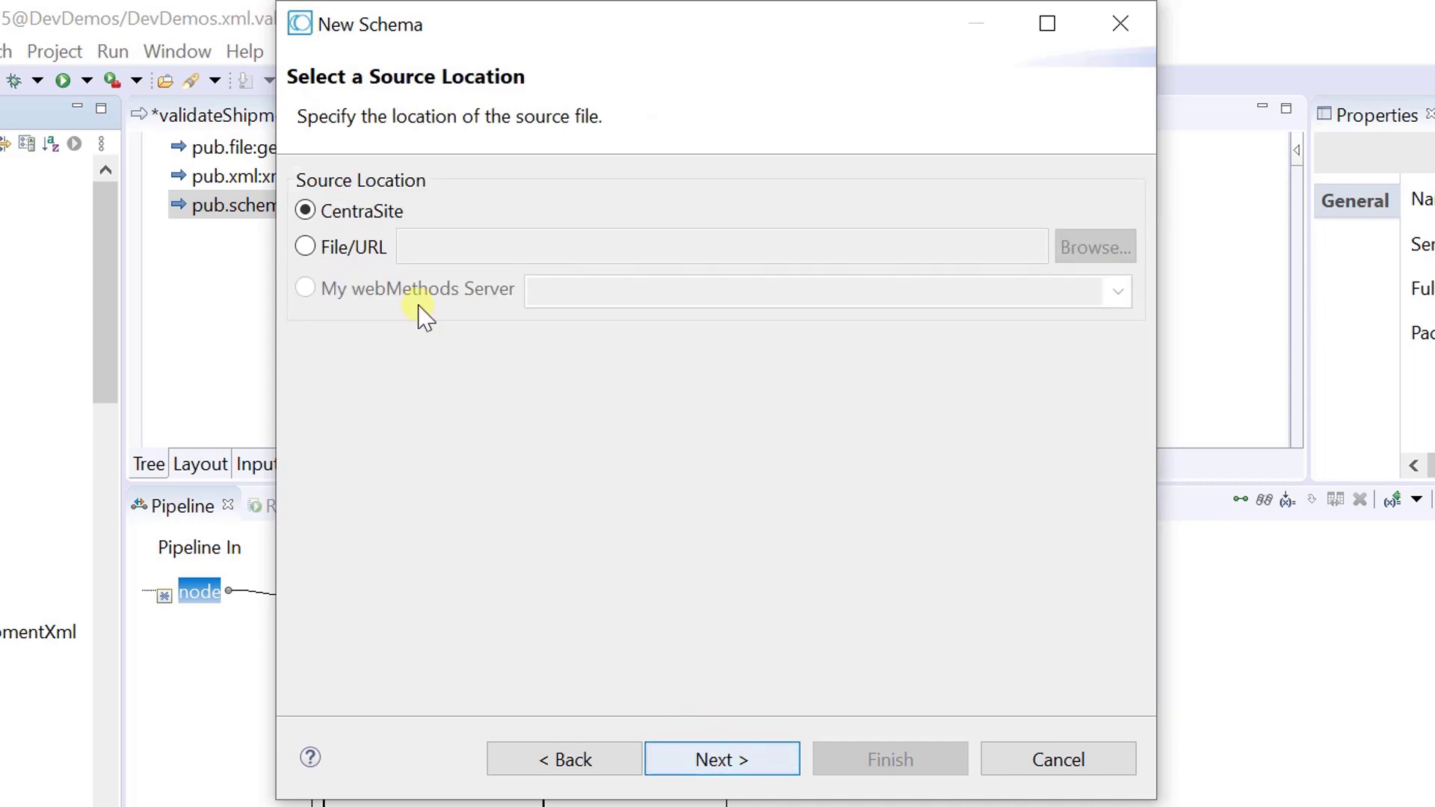
{"action": "left_click", "coordinate": [359, 259]}
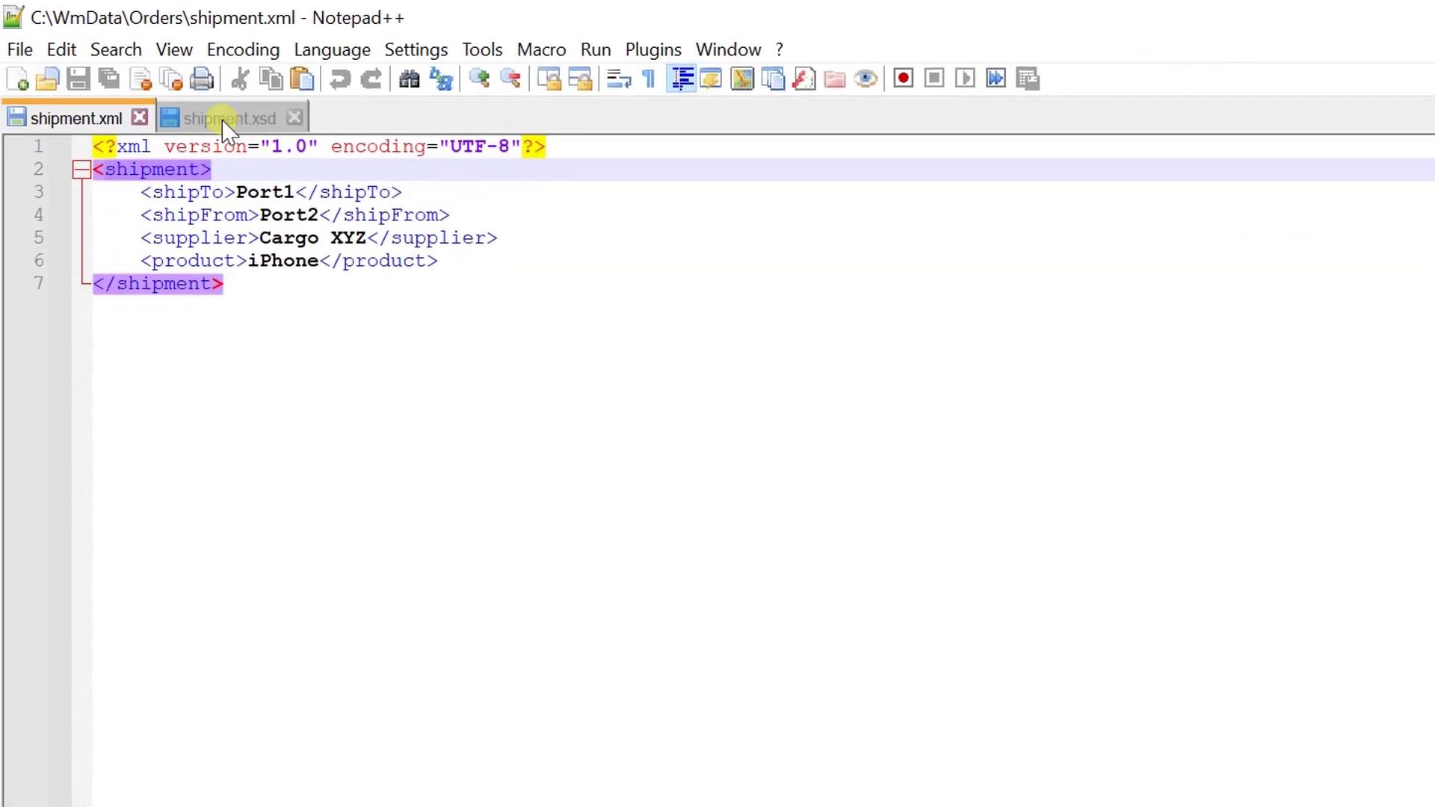
Step: Copy shipment.xsd's full file path to the clipboard from Notepad++
{"action": "left_click", "coordinate": [225, 119]}
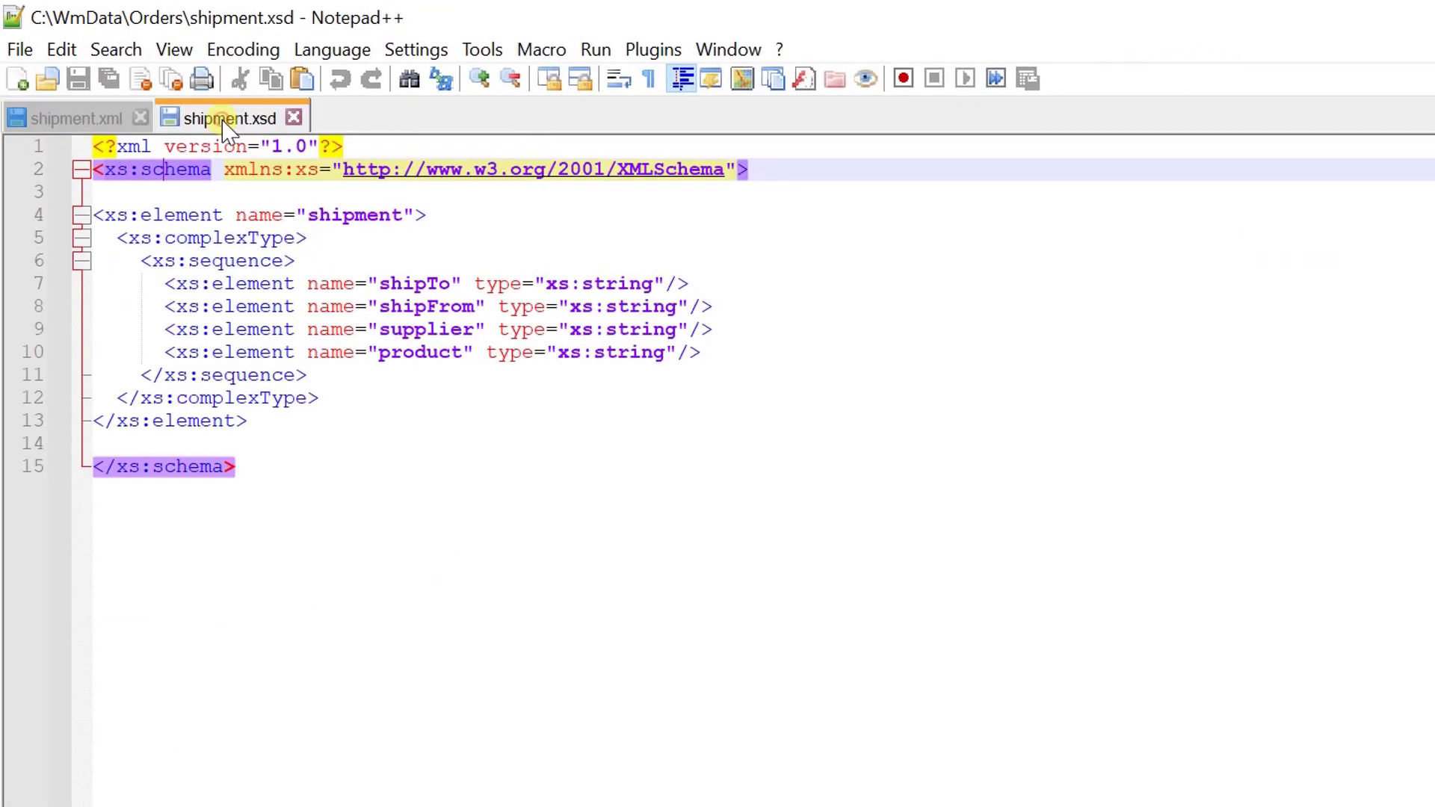
{"action": "right_click", "coordinate": [225, 124]}
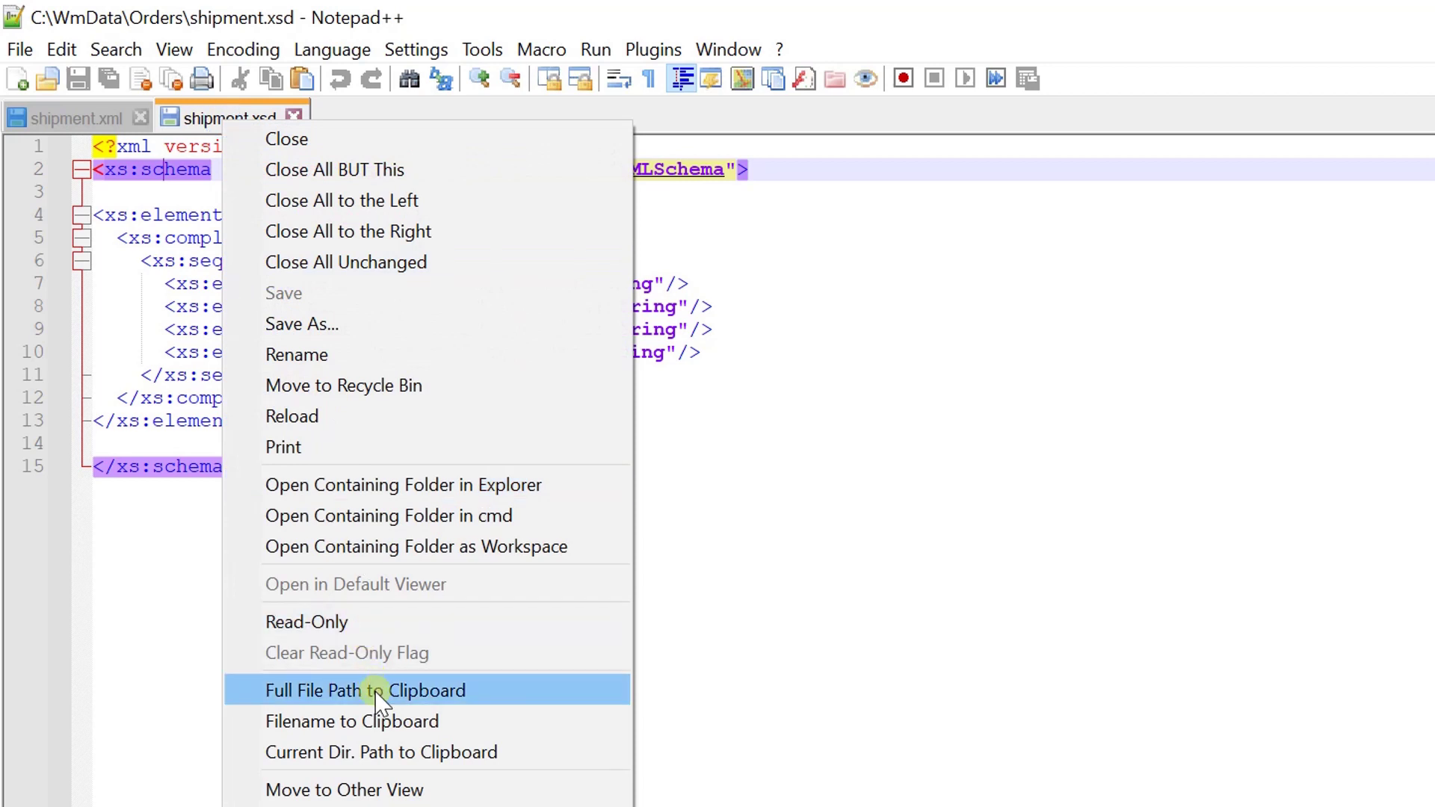
{"action": "left_click", "coordinate": [432, 693]}
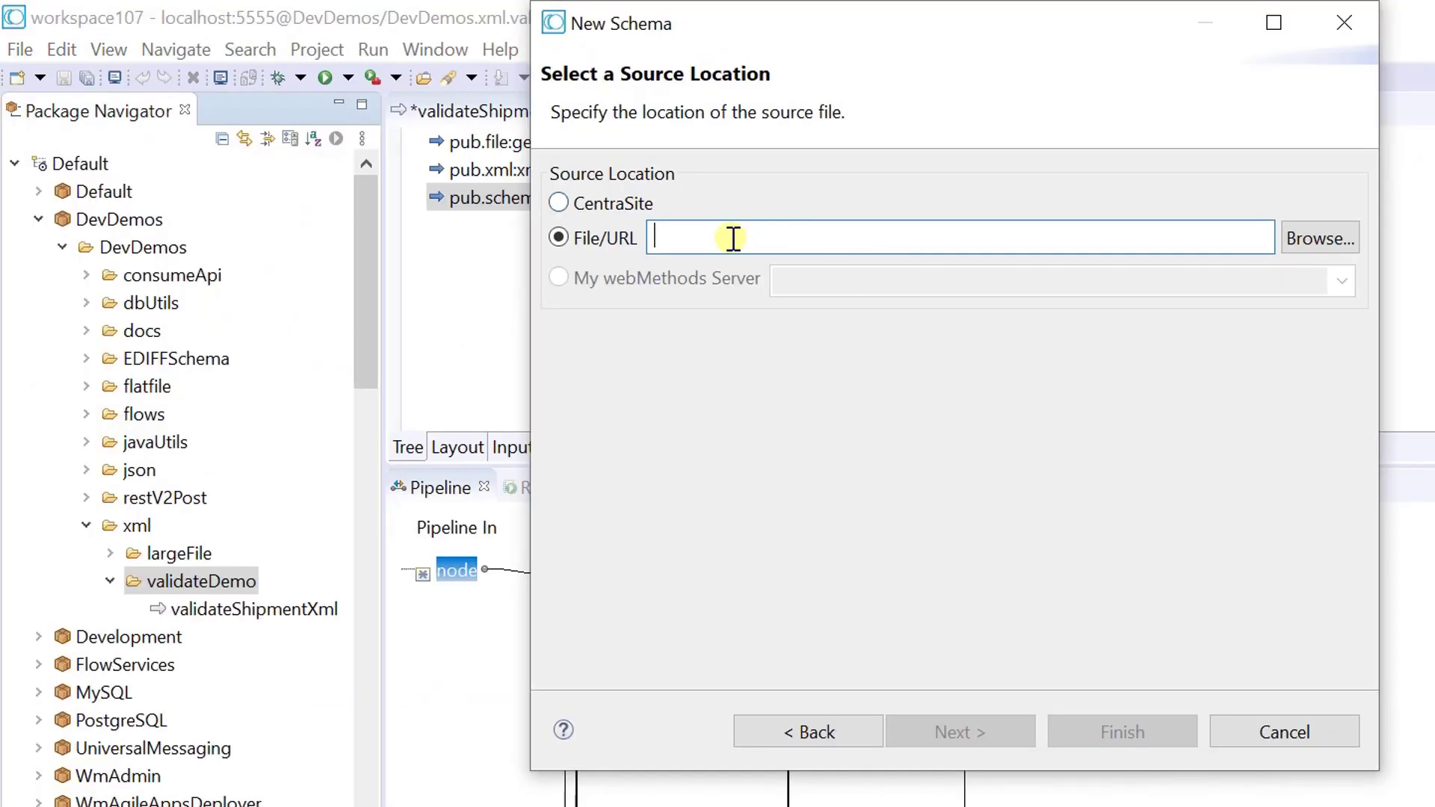
Step: Paste C:\WmData\Orders\shipment.xsd as the source and finish shipmentSchema with the default domain
{"action": "right_click", "coordinate": [732, 239]}
{"action": "left_click", "coordinate": [525, 359]}
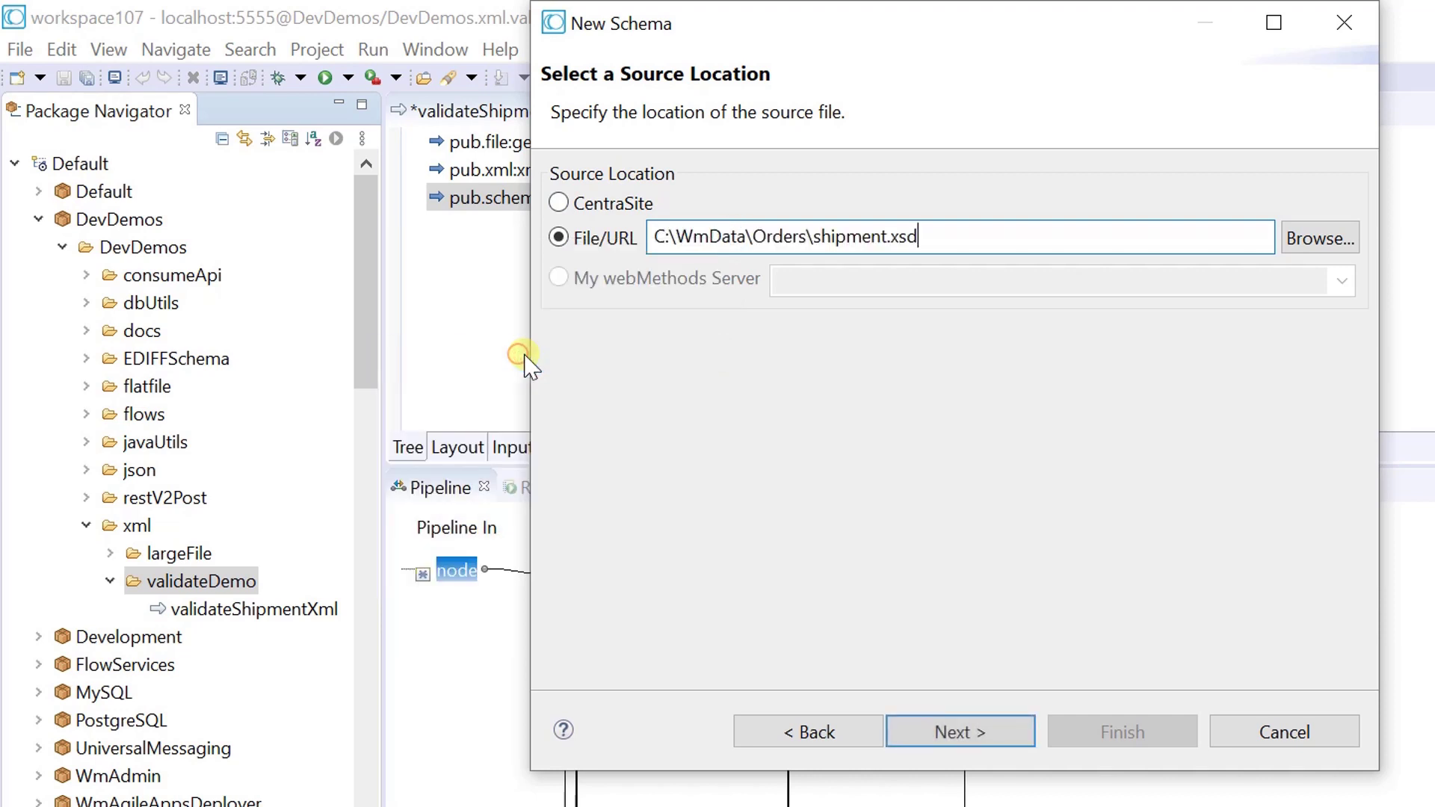
{"action": "left_click", "coordinate": [959, 732]}
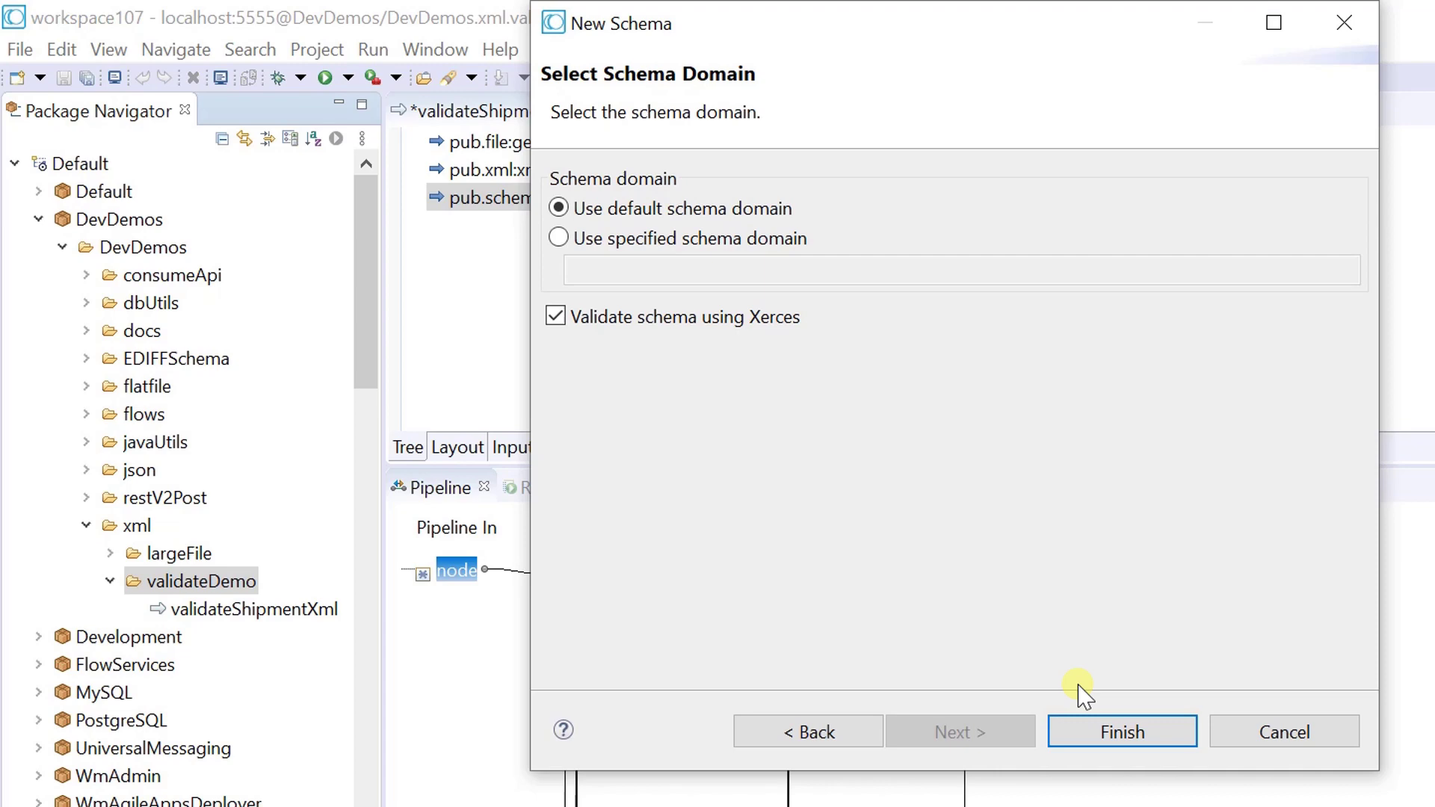
{"action": "left_click", "coordinate": [1110, 734]}
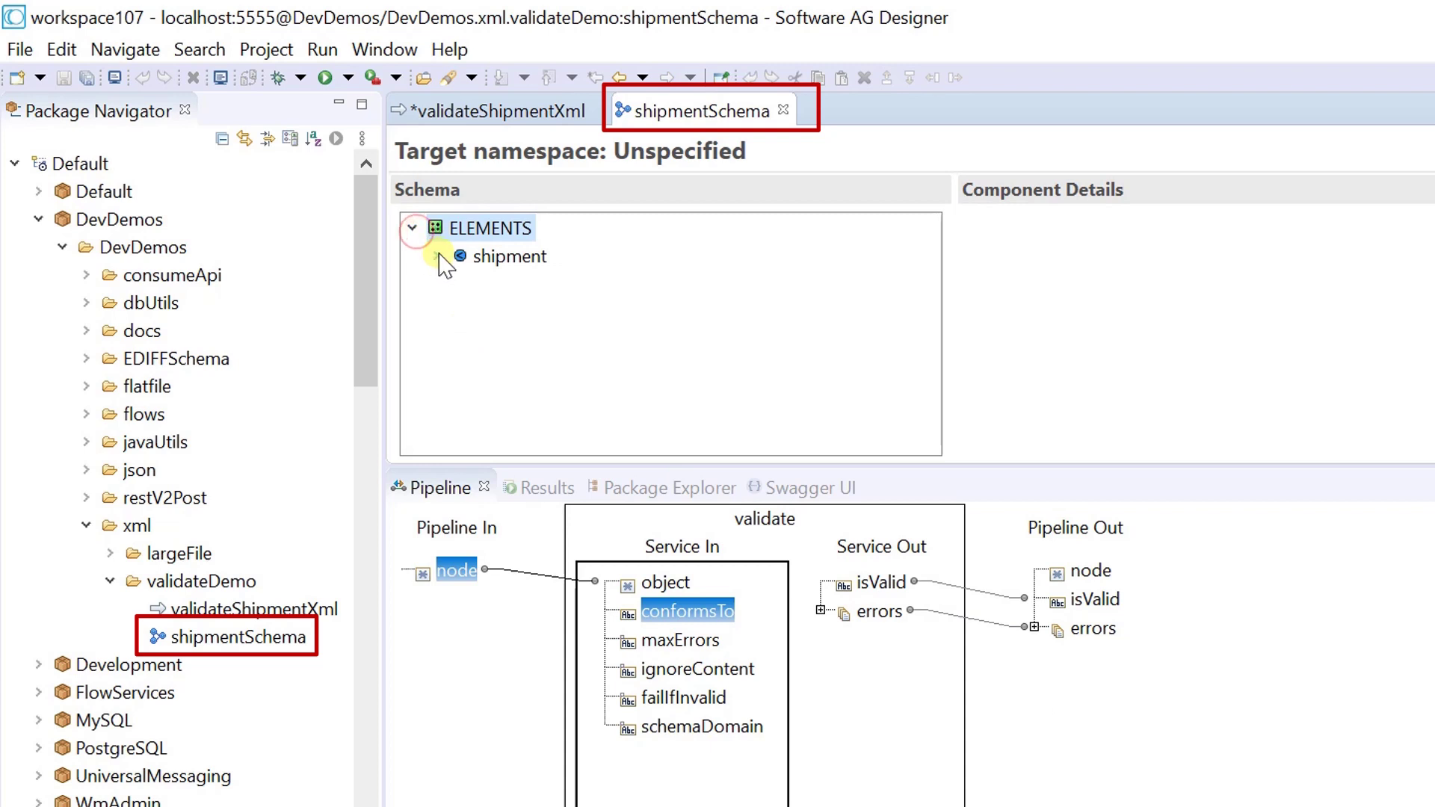
Step: Expand shipment's sequence and inspect the shipTo, shipFrom, supplier and product details
{"action": "left_click", "coordinate": [438, 258]}
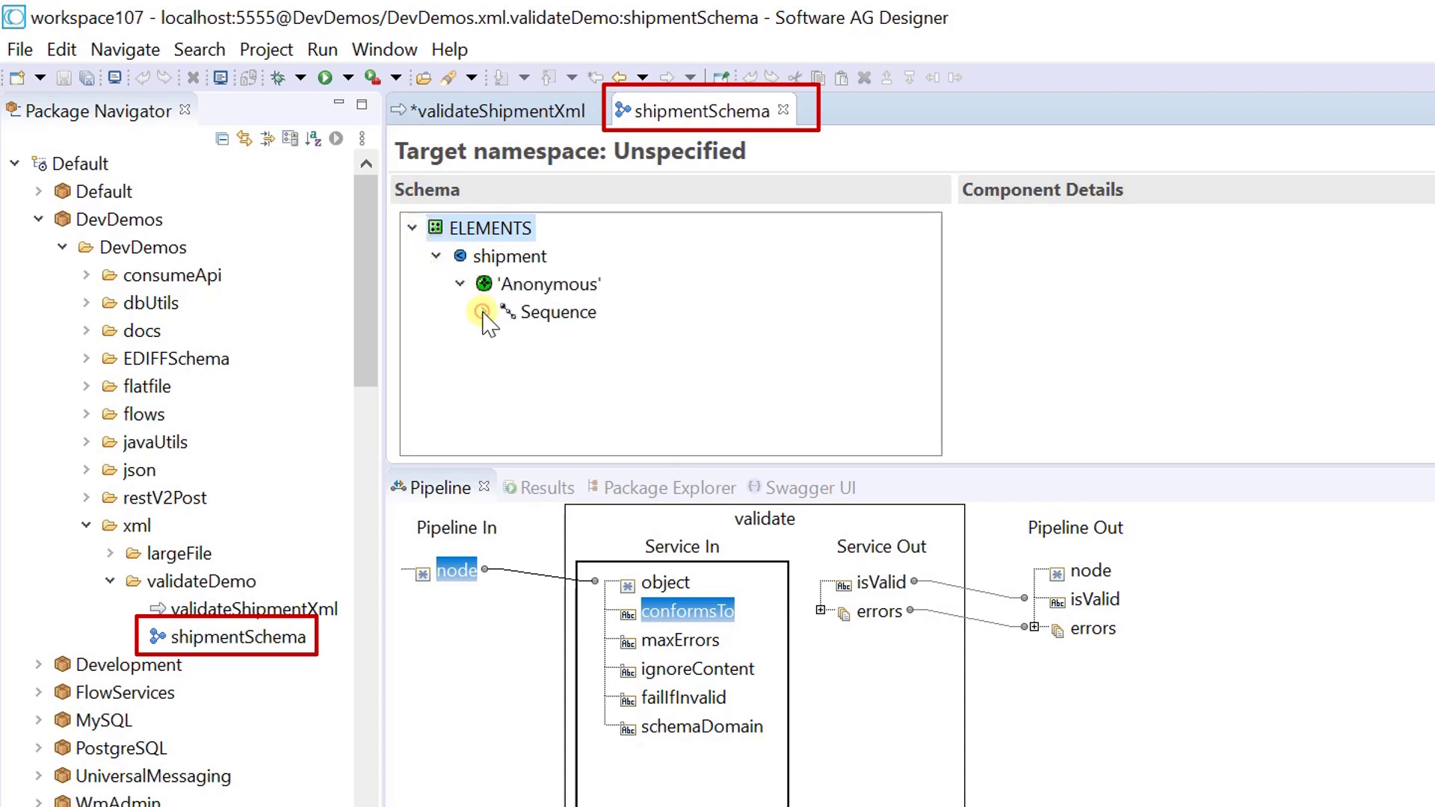
{"action": "left_click", "coordinate": [491, 313]}
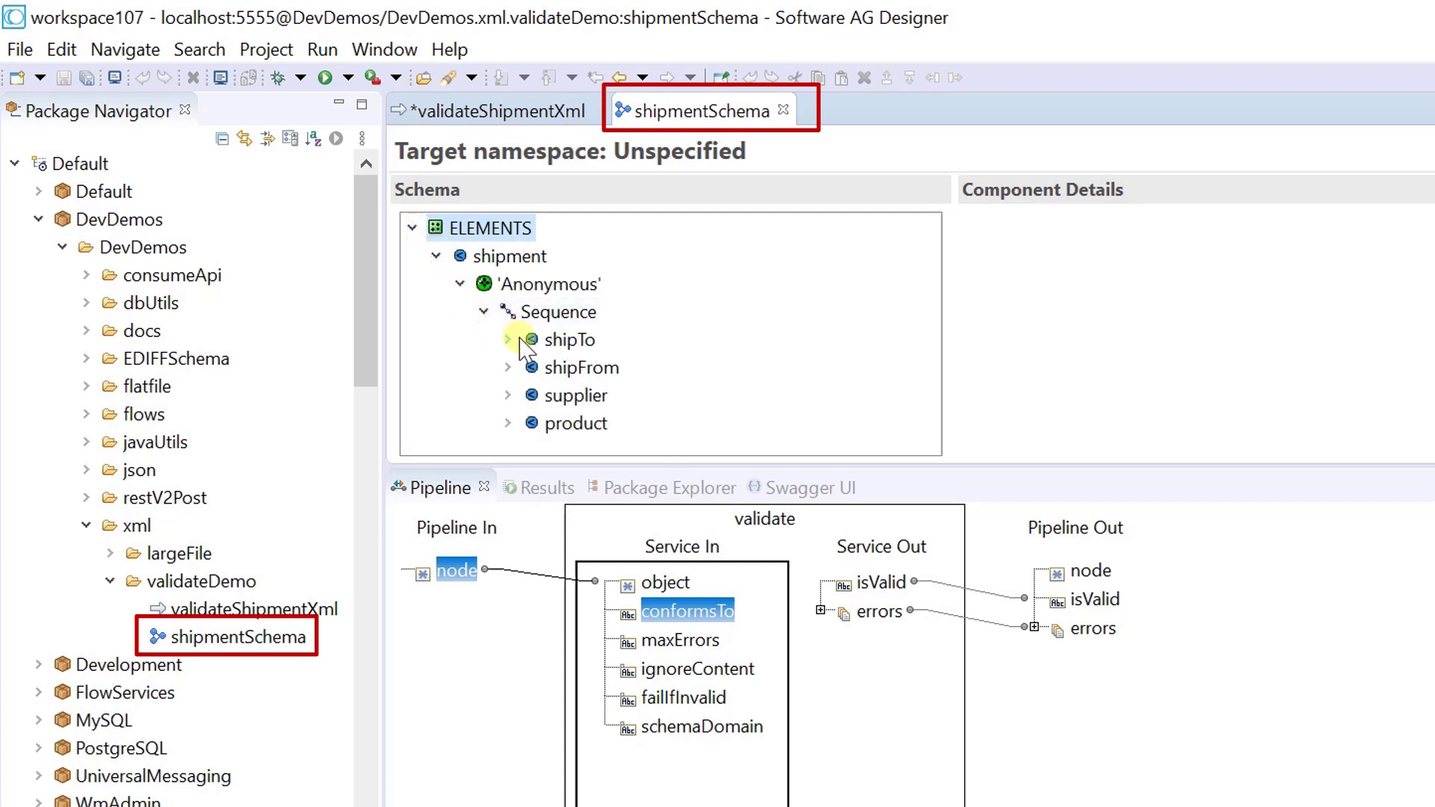
{"action": "left_click", "coordinate": [507, 339]}
{"action": "left_click", "coordinate": [561, 340]}
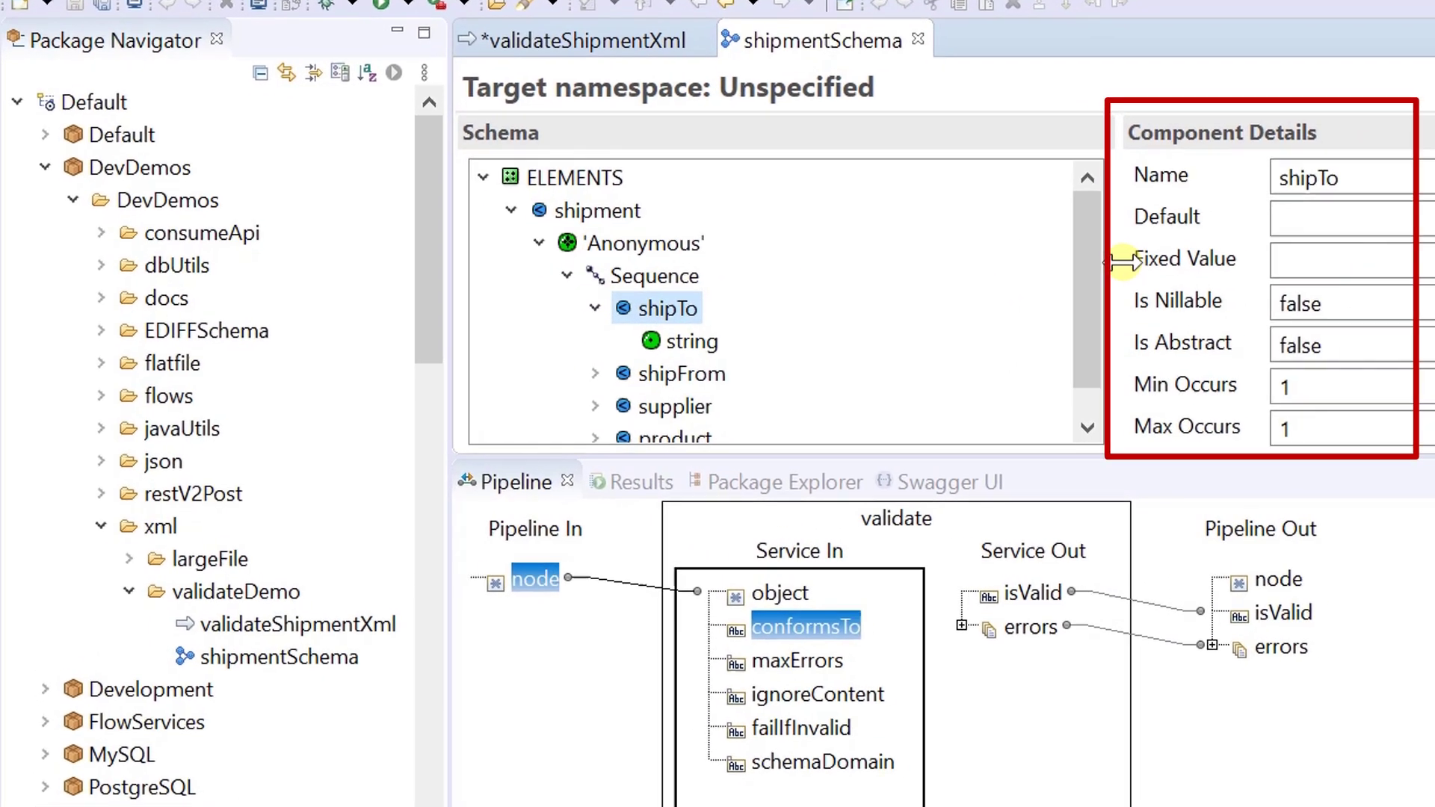
{"action": "scroll", "coordinate": [1097, 242], "scroll_direction": "down", "scroll_amount": 1}
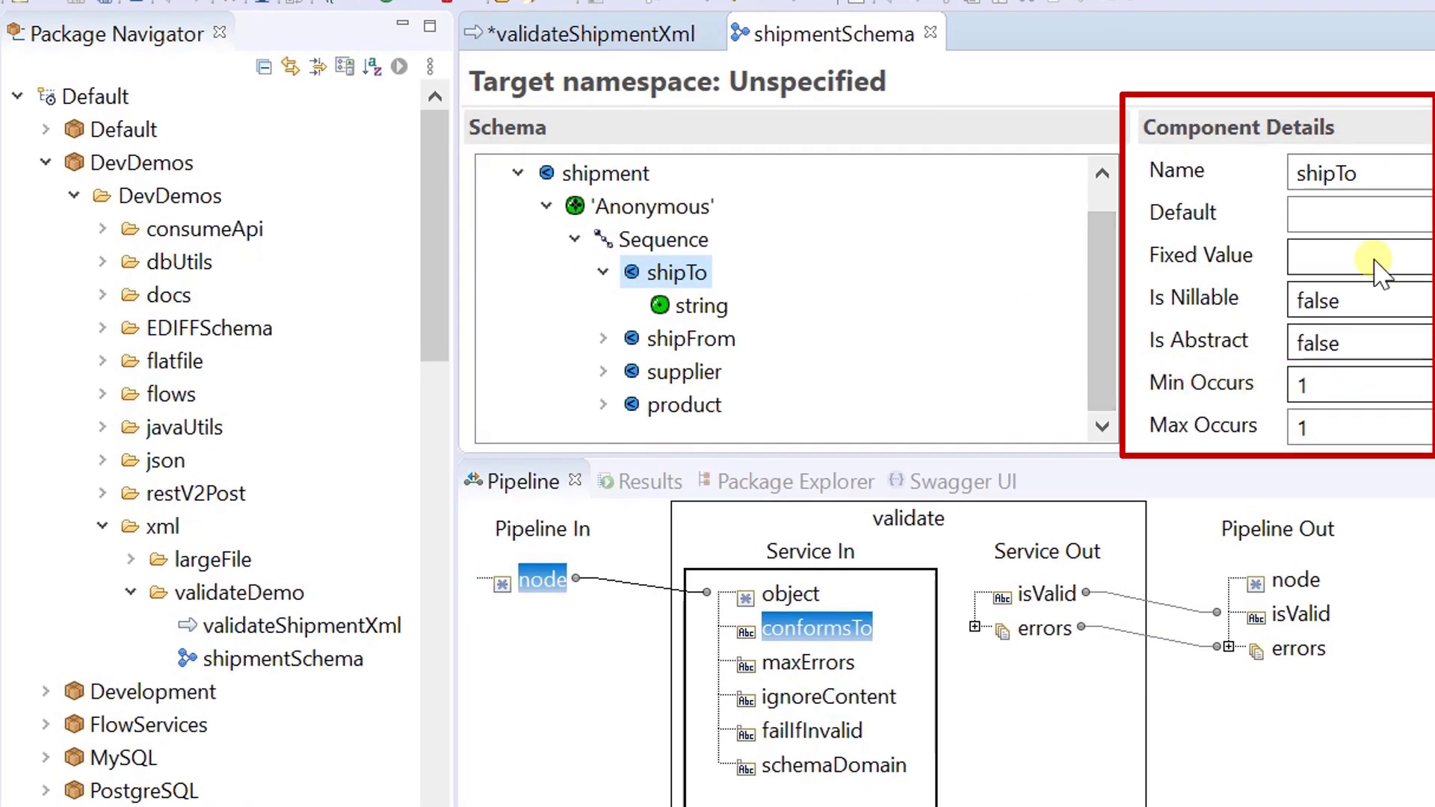
{"action": "left_click", "coordinate": [691, 340]}
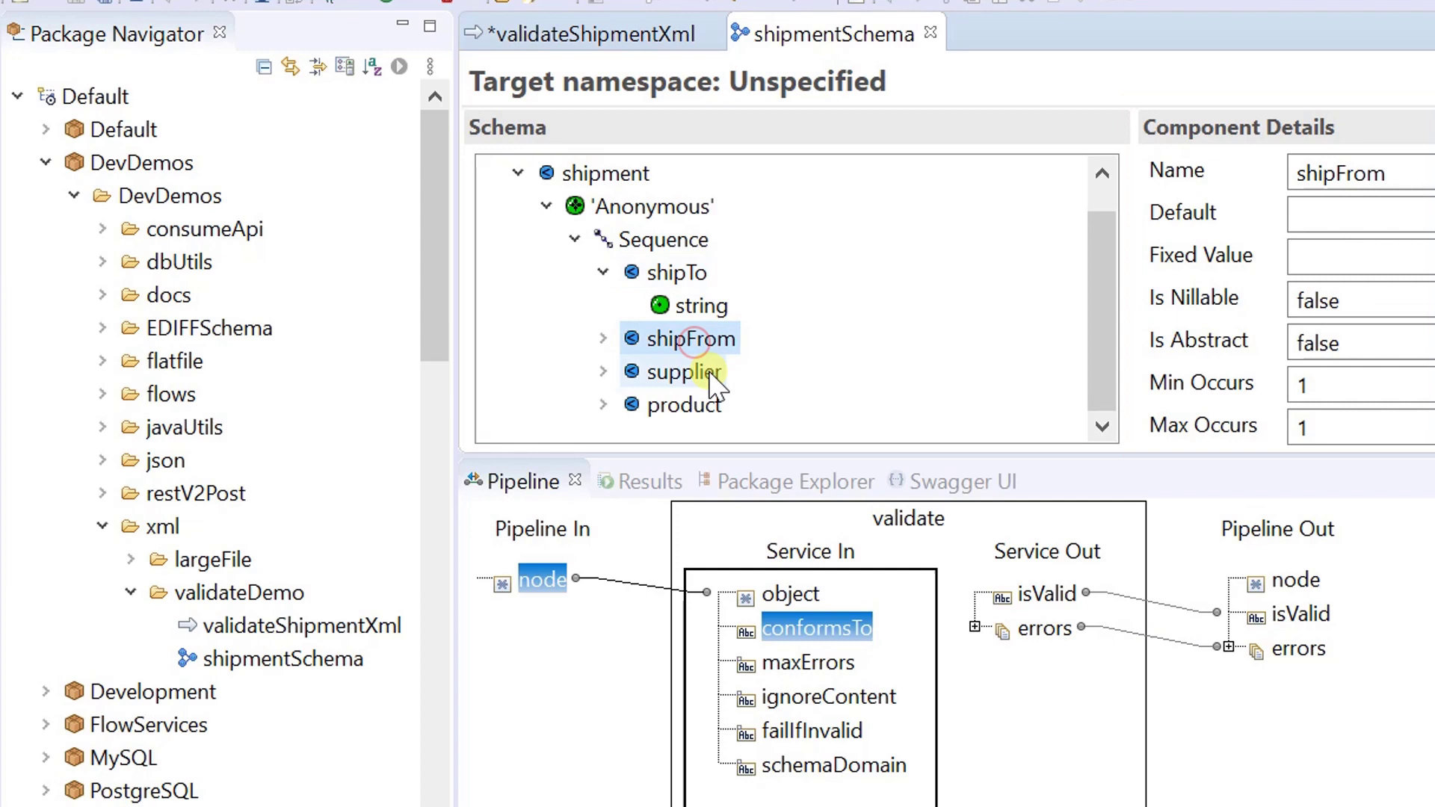
{"action": "left_click", "coordinate": [687, 372]}
{"action": "left_click", "coordinate": [684, 403]}
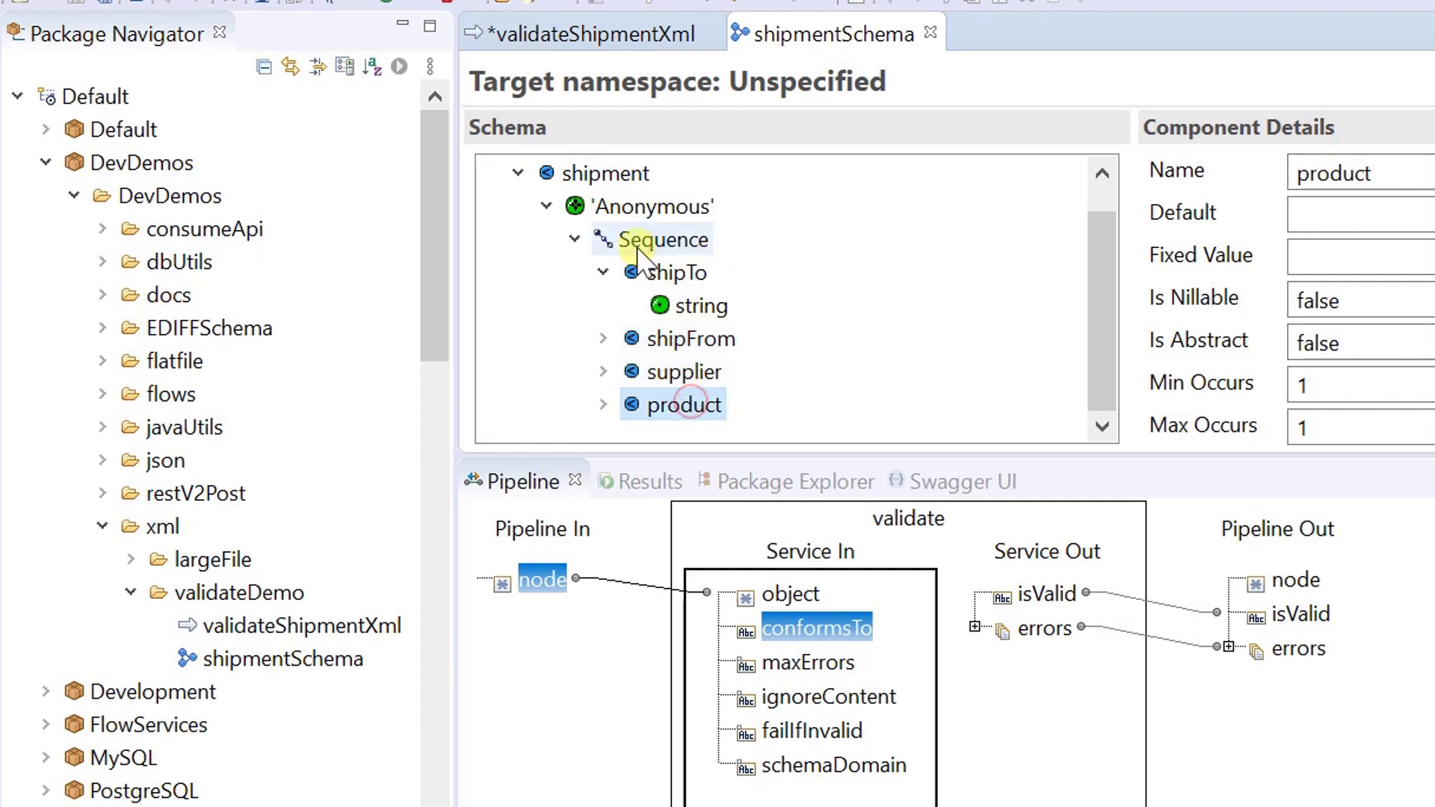
{"action": "left_click", "coordinate": [604, 276]}
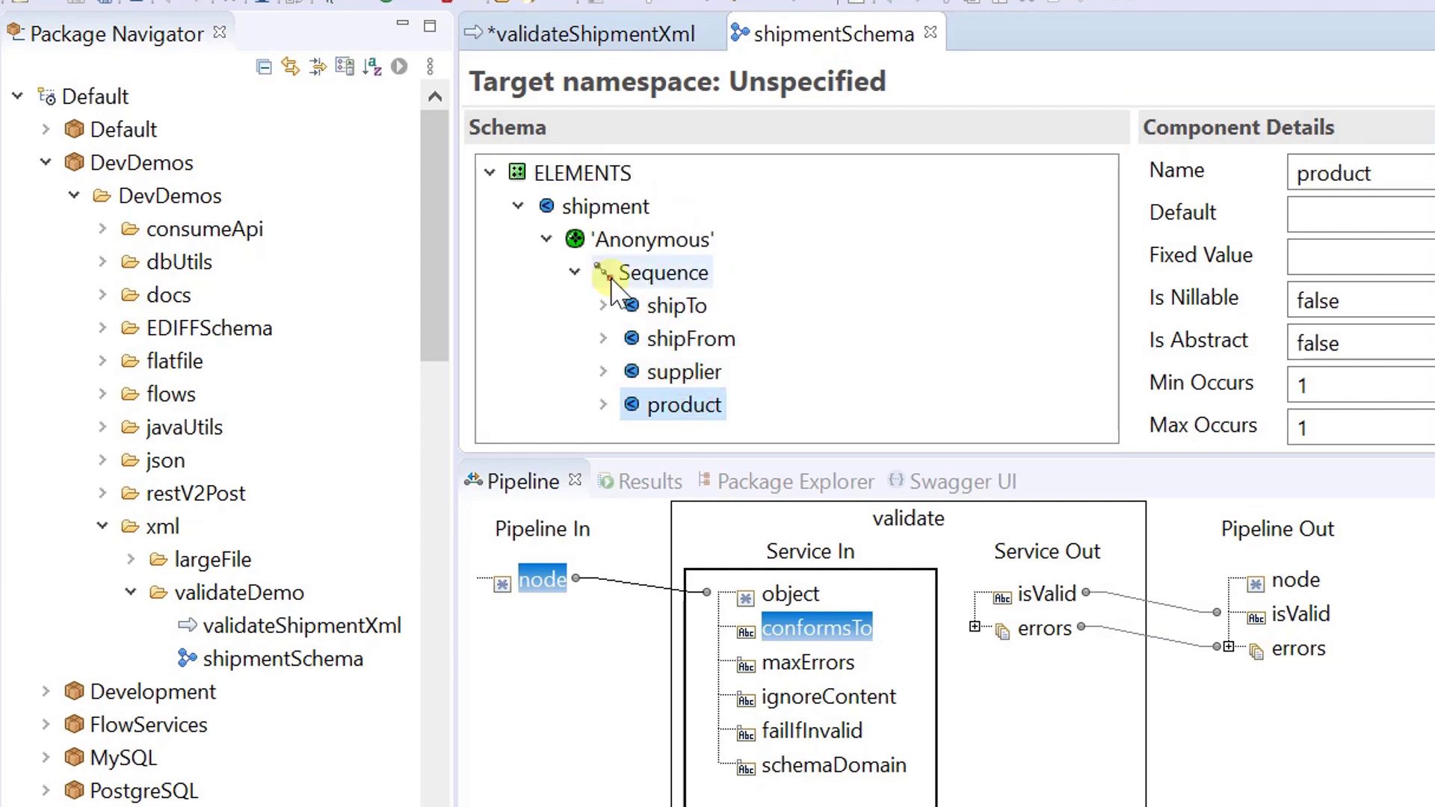
Step: Set the validate step's conformsTo input to validateDemo:shipmentSchema and save the service
{"action": "left_click", "coordinate": [930, 36]}
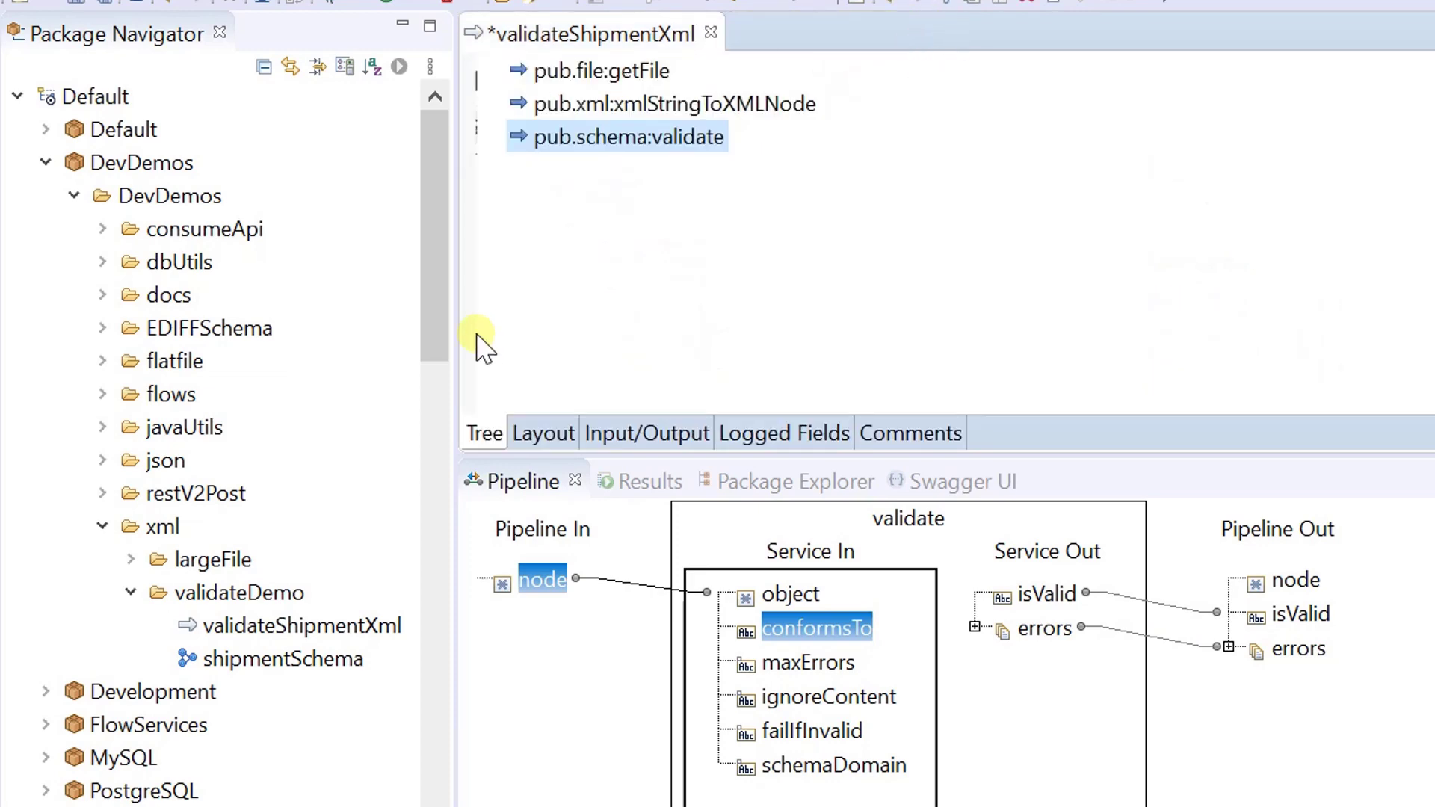
{"action": "left_click", "coordinate": [303, 630]}
{"action": "right_click", "coordinate": [275, 659]}
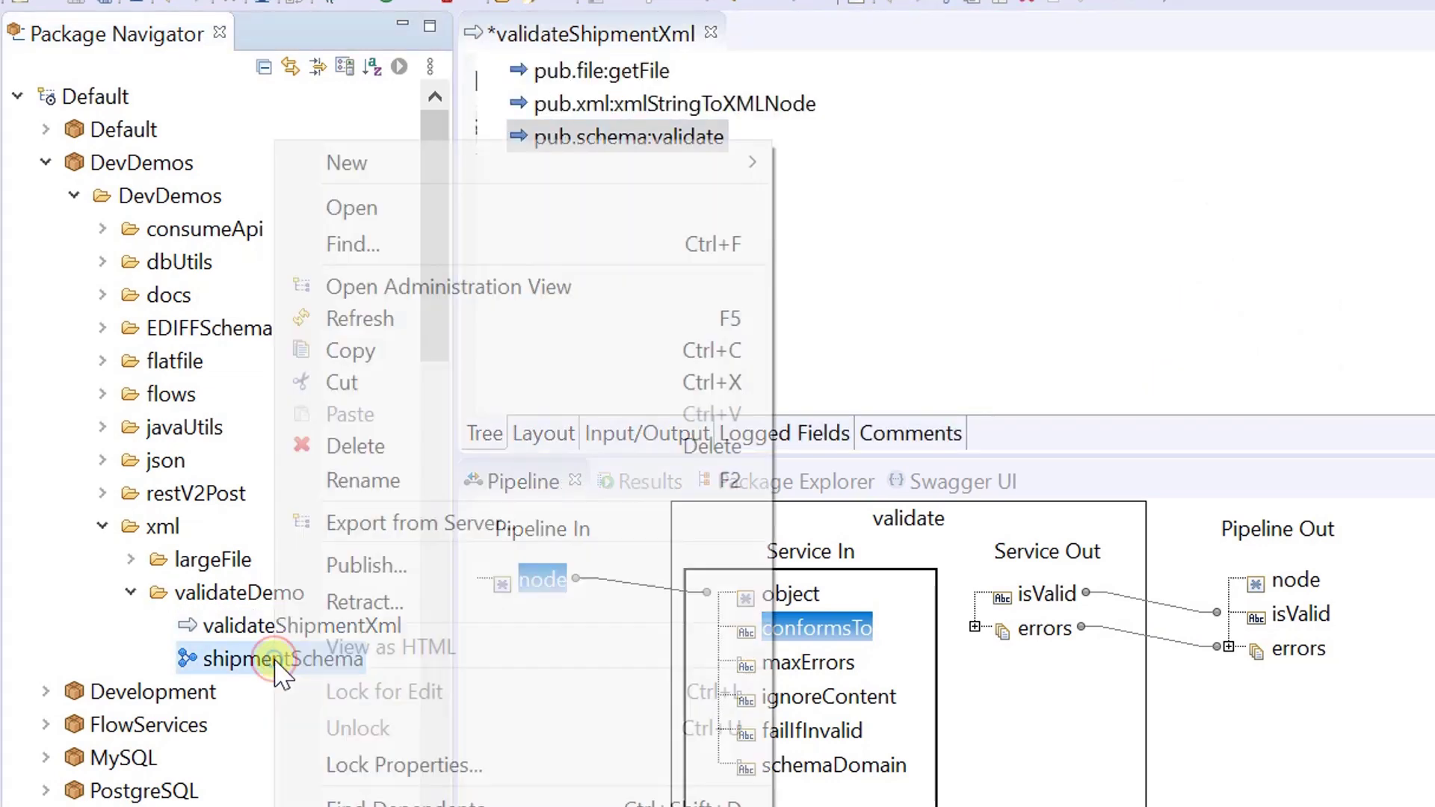
{"action": "left_click", "coordinate": [375, 352]}
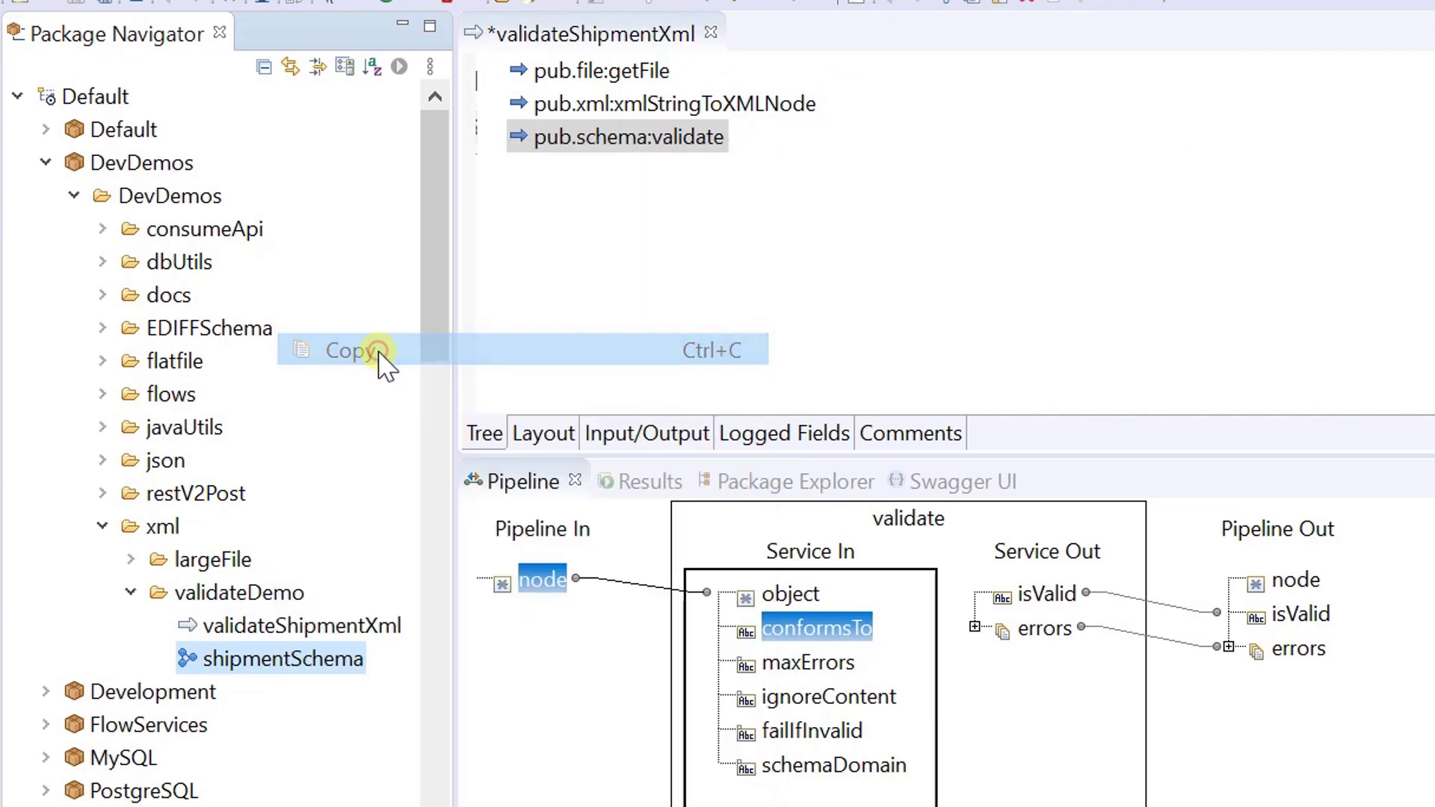
{"action": "double_click", "coordinate": [827, 627]}
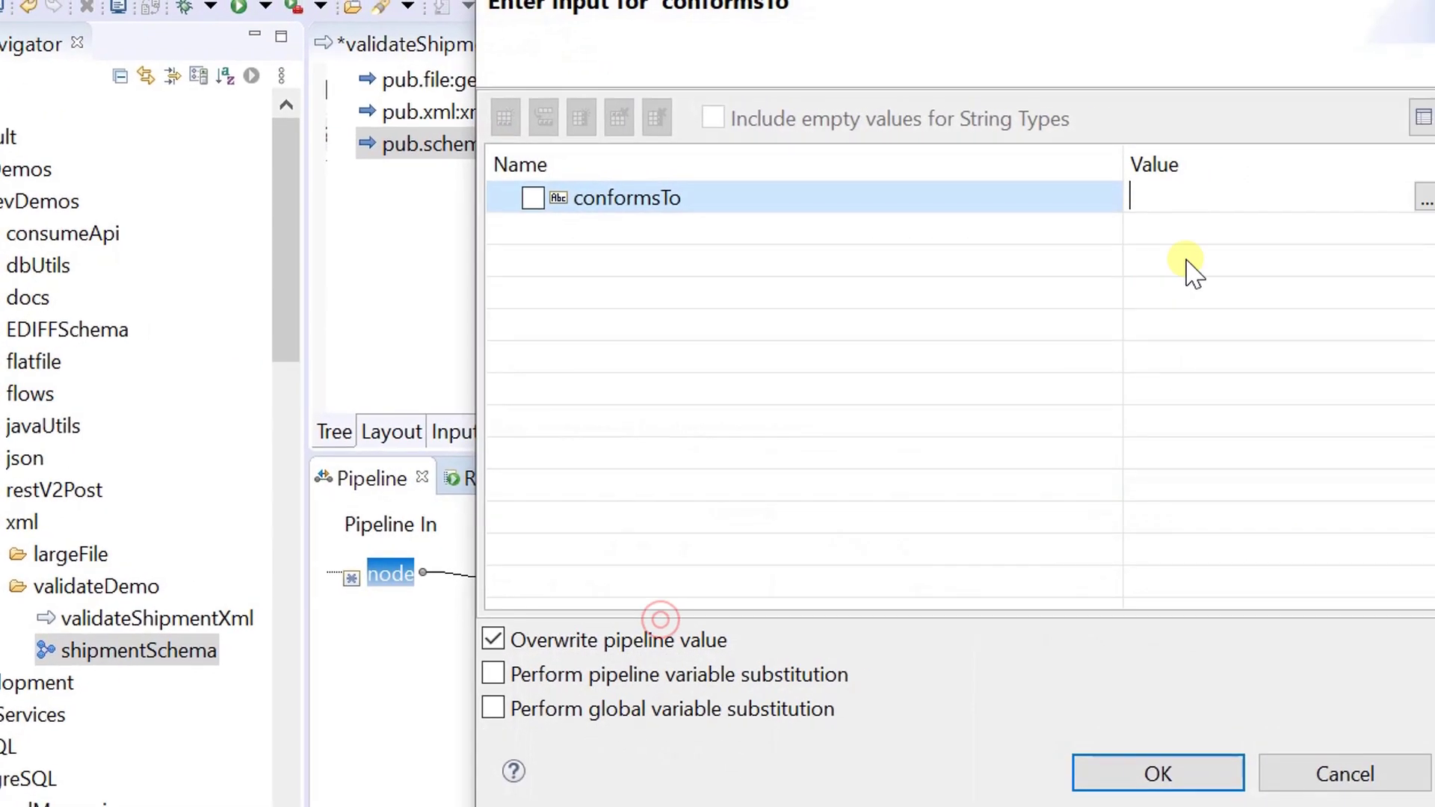
{"action": "right_click", "coordinate": [912, 206]}
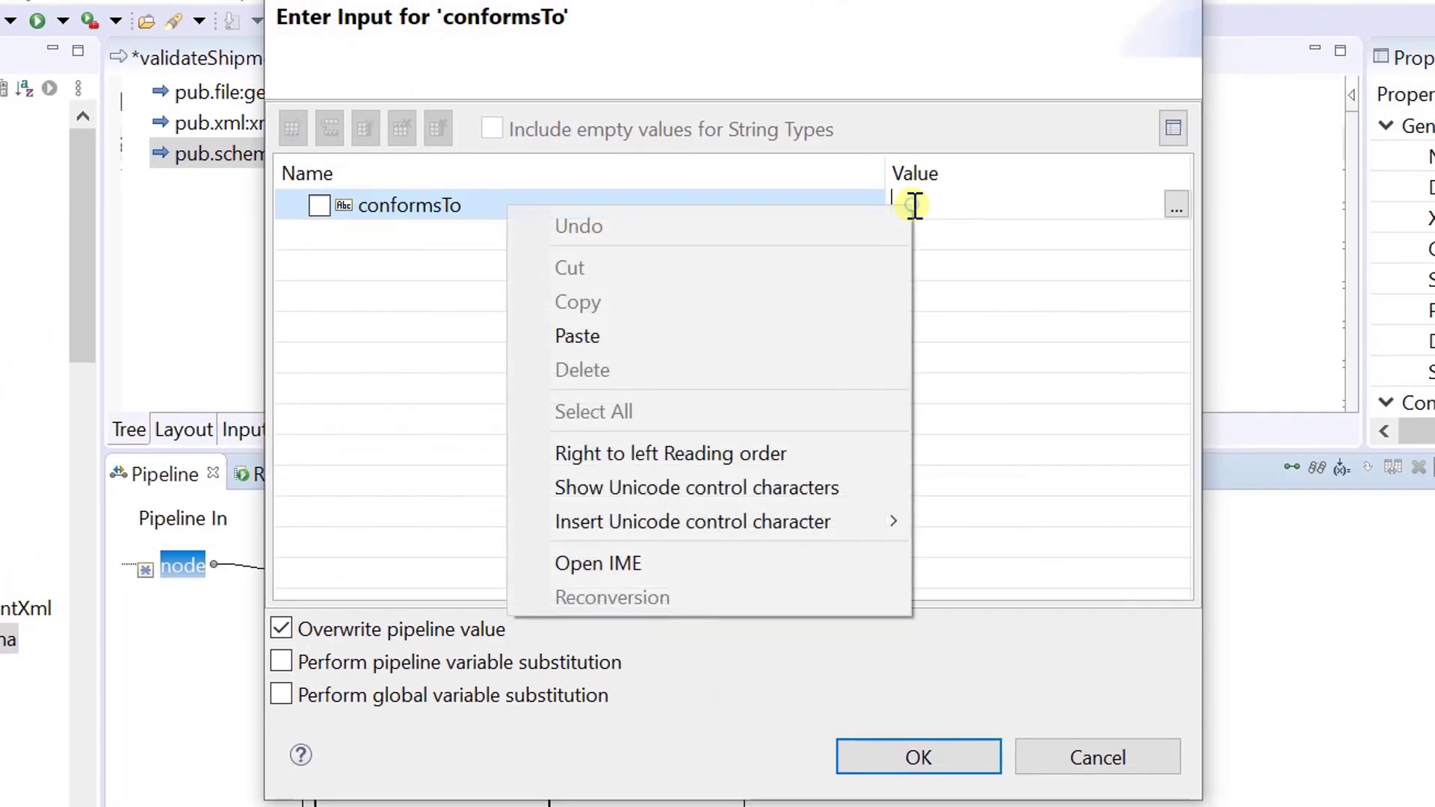
{"action": "left_click", "coordinate": [623, 355]}
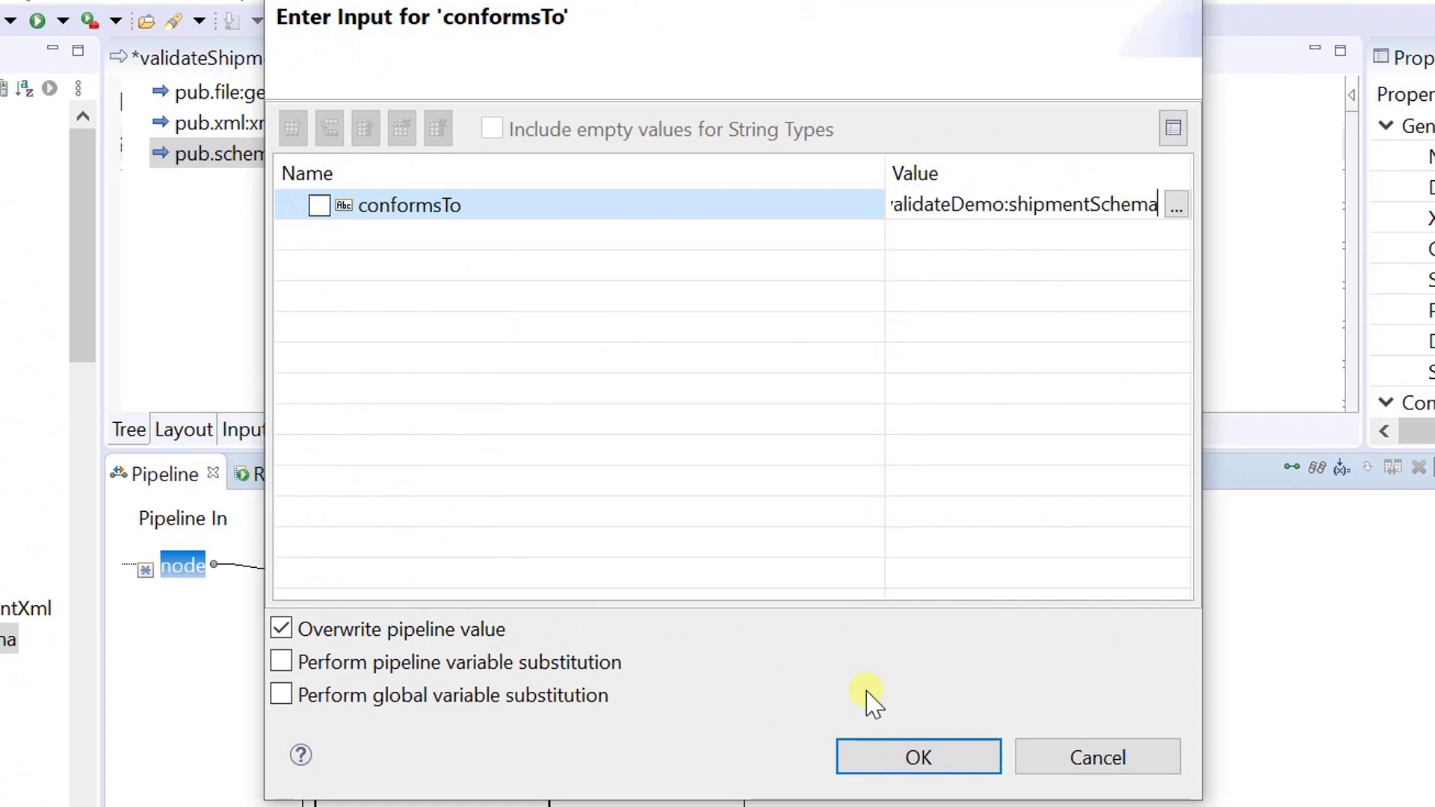
{"action": "left_click", "coordinate": [889, 758]}
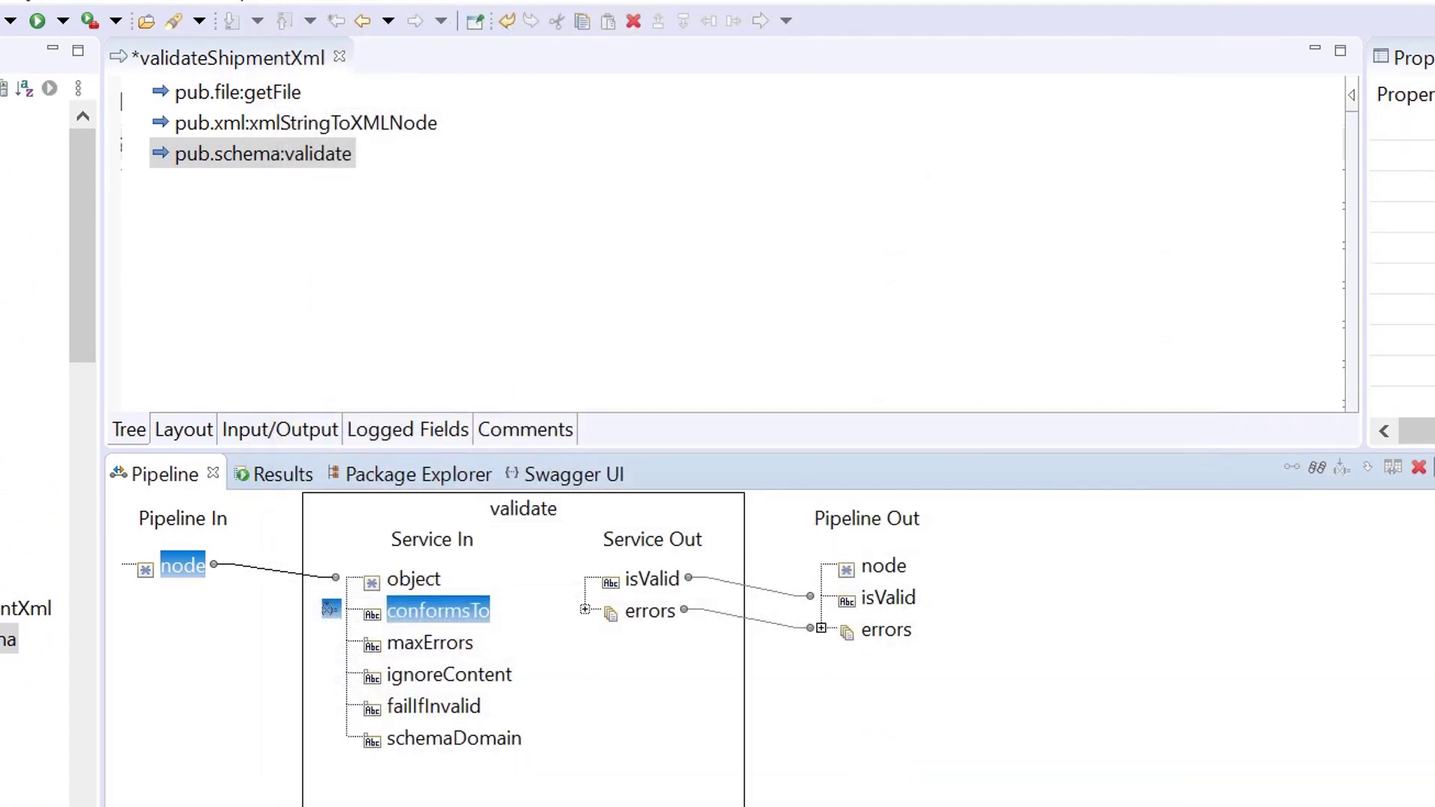
{"action": "key", "text": "ctrl+s"}
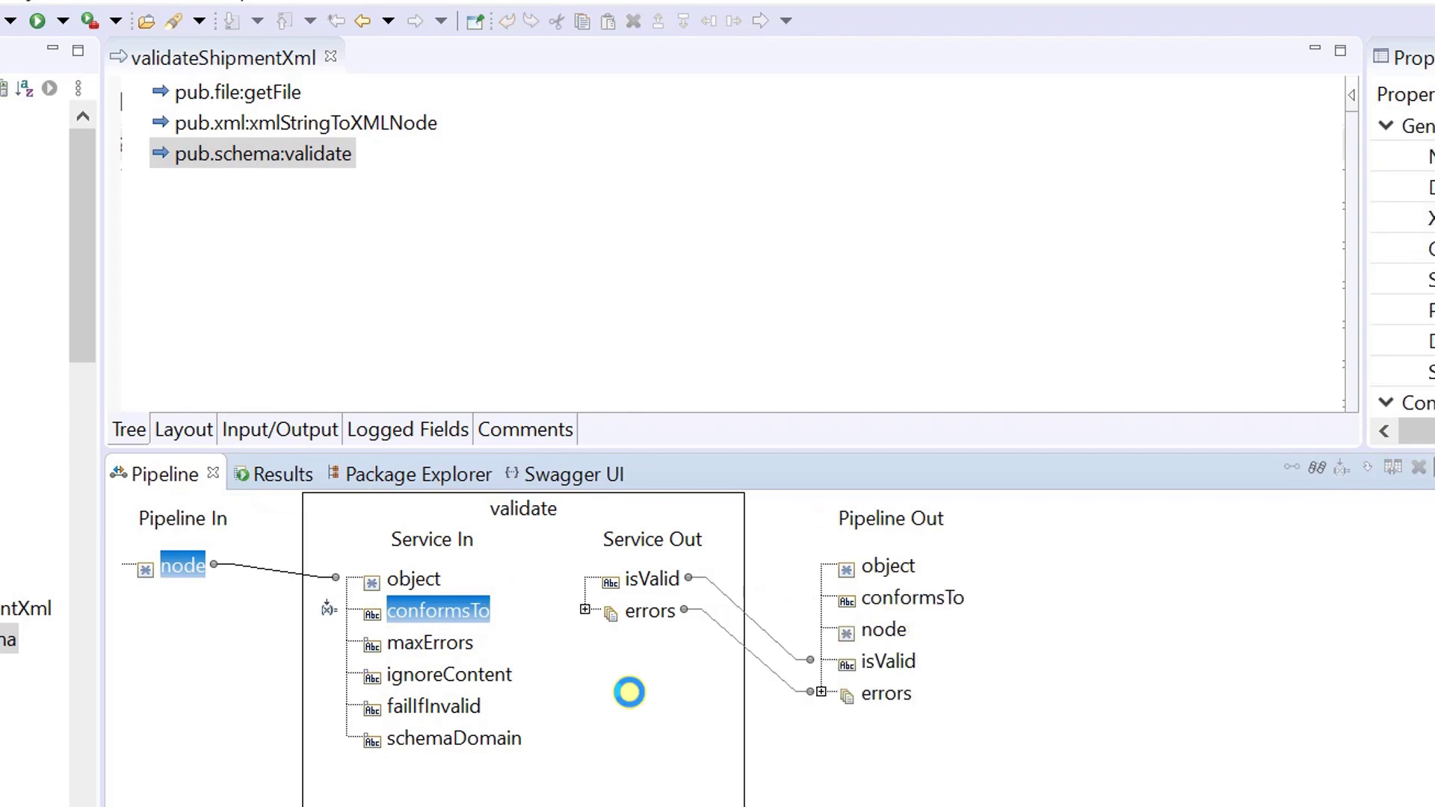
Step: Remove object, conformsTo and node from the pipeline output and save again
{"action": "left_click", "coordinate": [891, 569]}
{"action": "left_click", "coordinate": [913, 598], "text": "ctrl"}
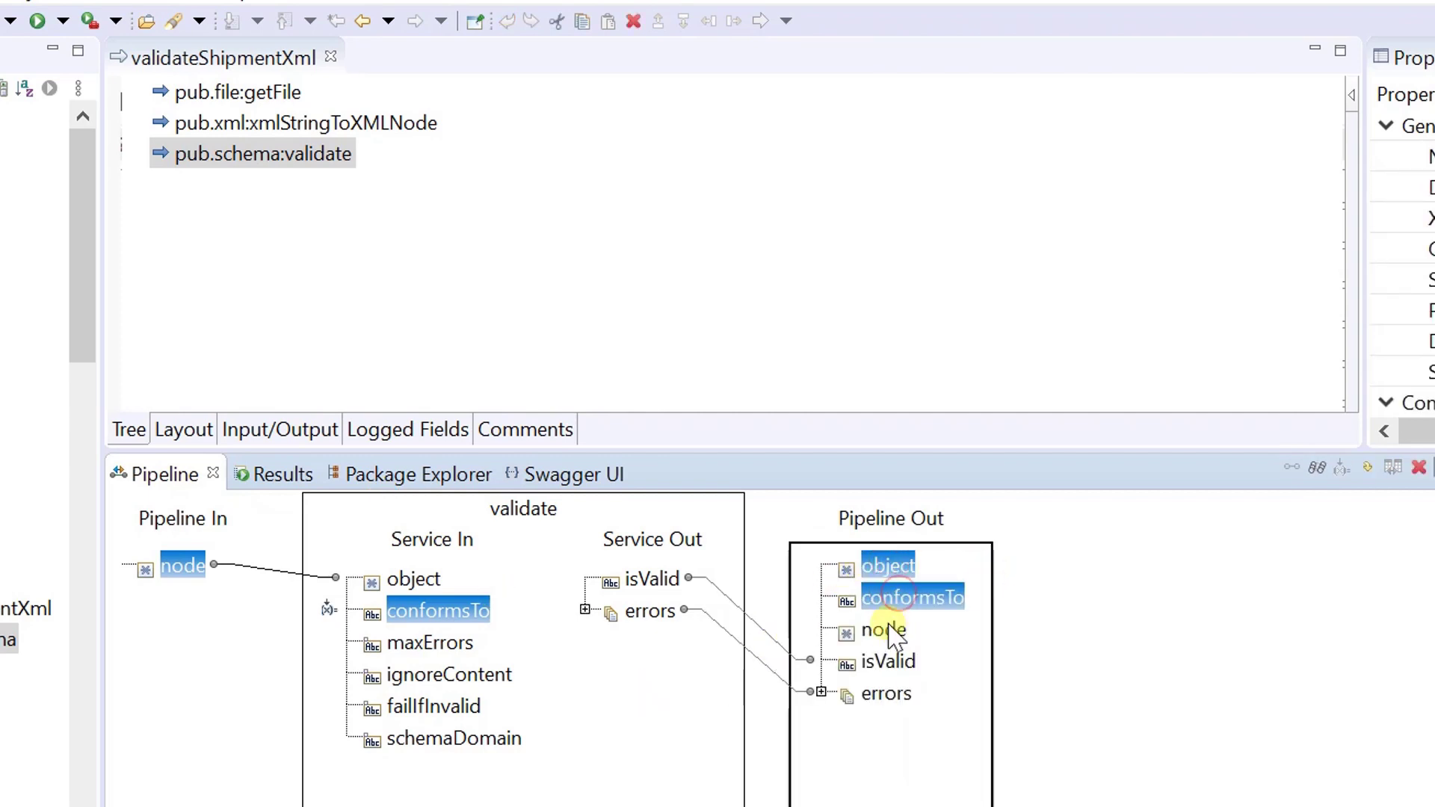
{"action": "left_click", "coordinate": [886, 630], "text": "ctrl"}
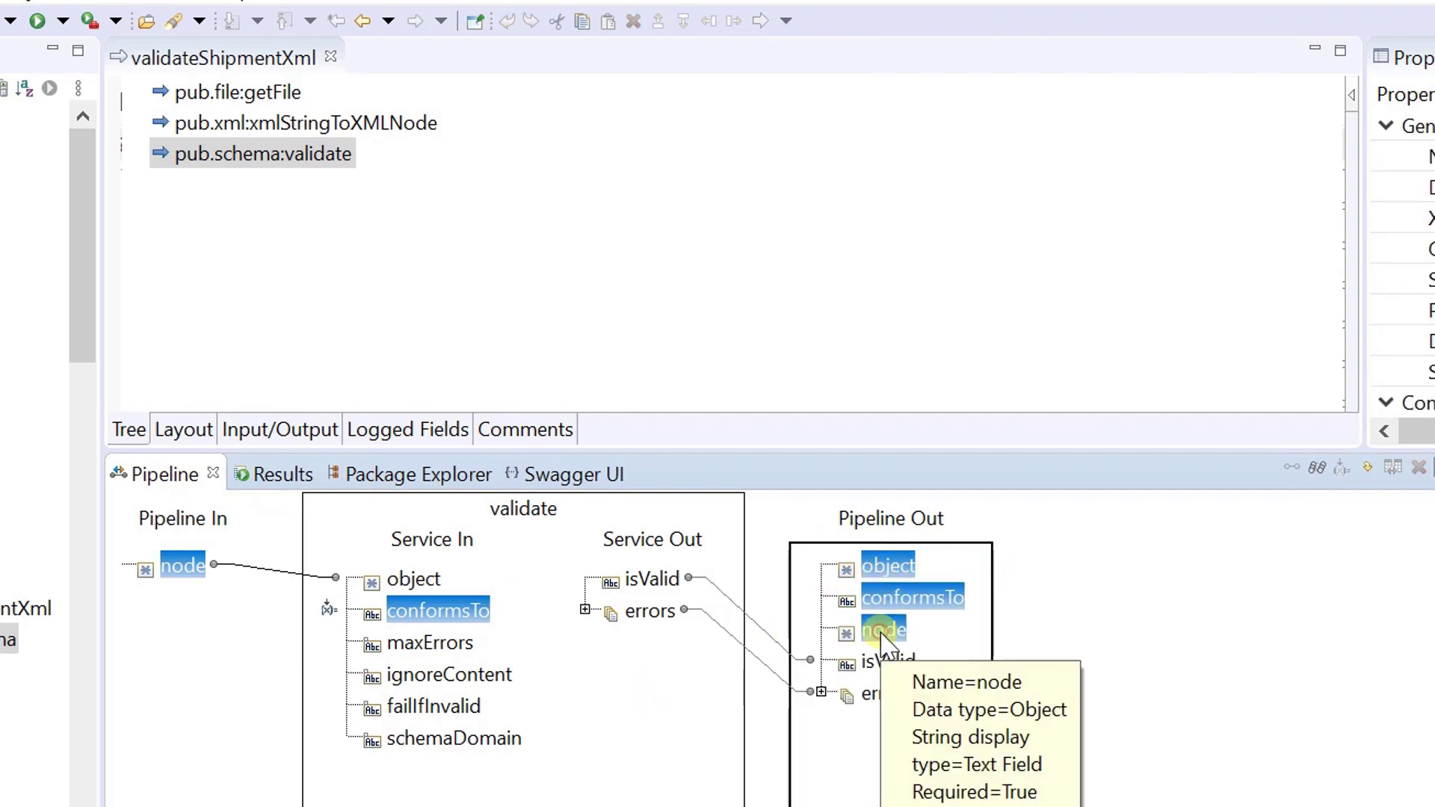
{"action": "left_click", "coordinate": [1369, 467]}
{"action": "left_click", "coordinate": [516, 359]}
{"action": "key", "text": "ctrl+s"}
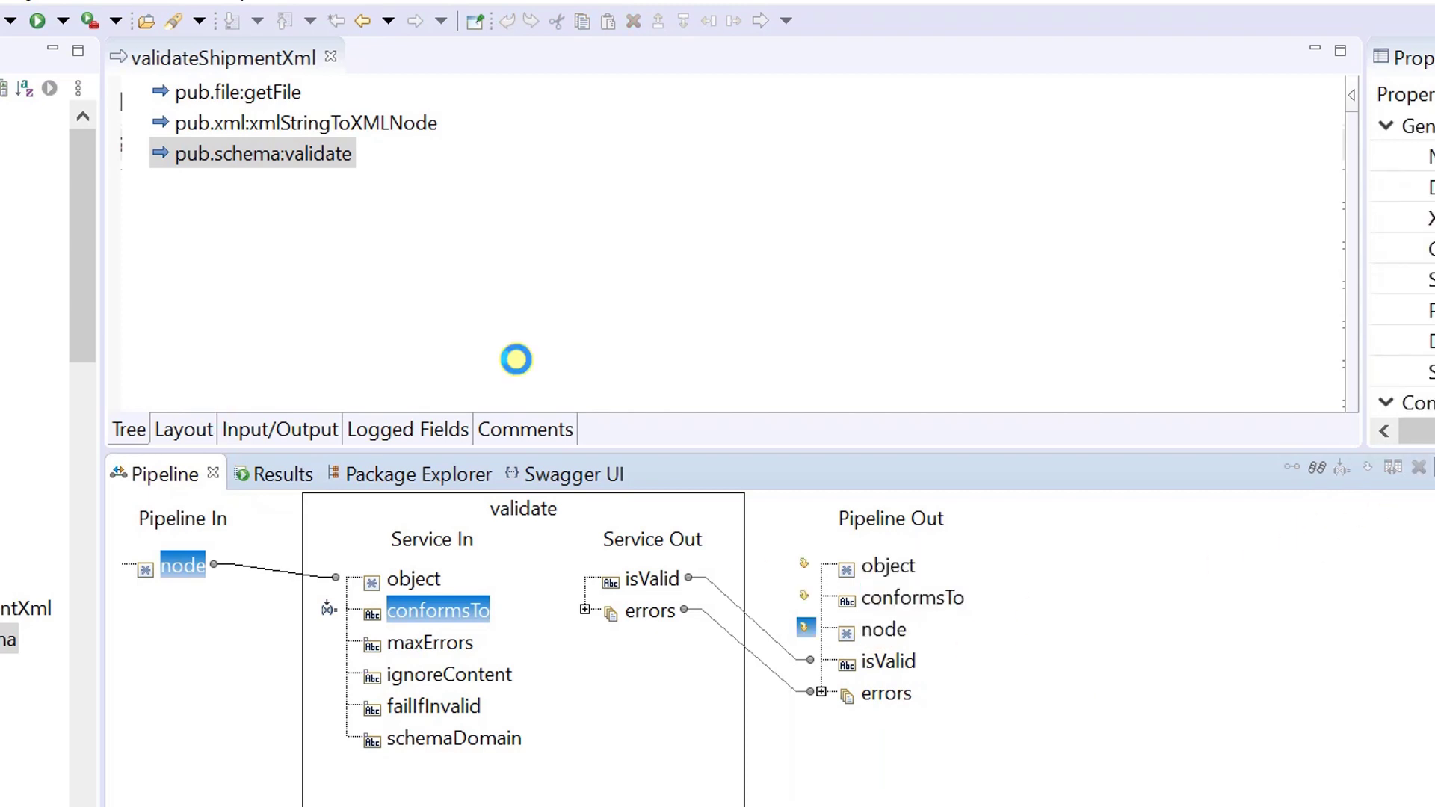
Step: Run validateShipmentXml with no inputs and view the isValid true result with empty errors
{"action": "left_click", "coordinate": [376, 245]}
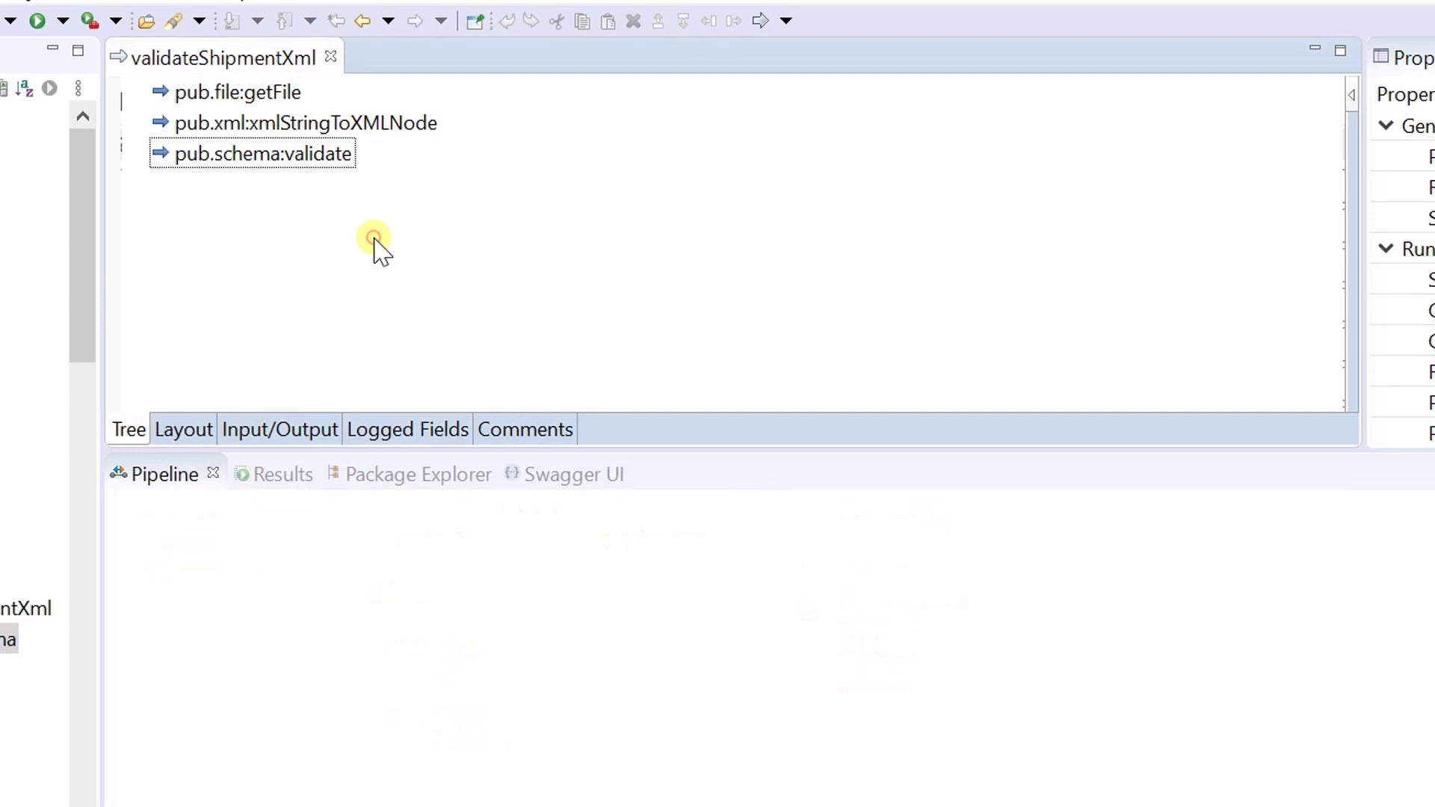
{"action": "right_click", "coordinate": [376, 244]}
{"action": "mouse_move", "coordinate": [453, 585]}
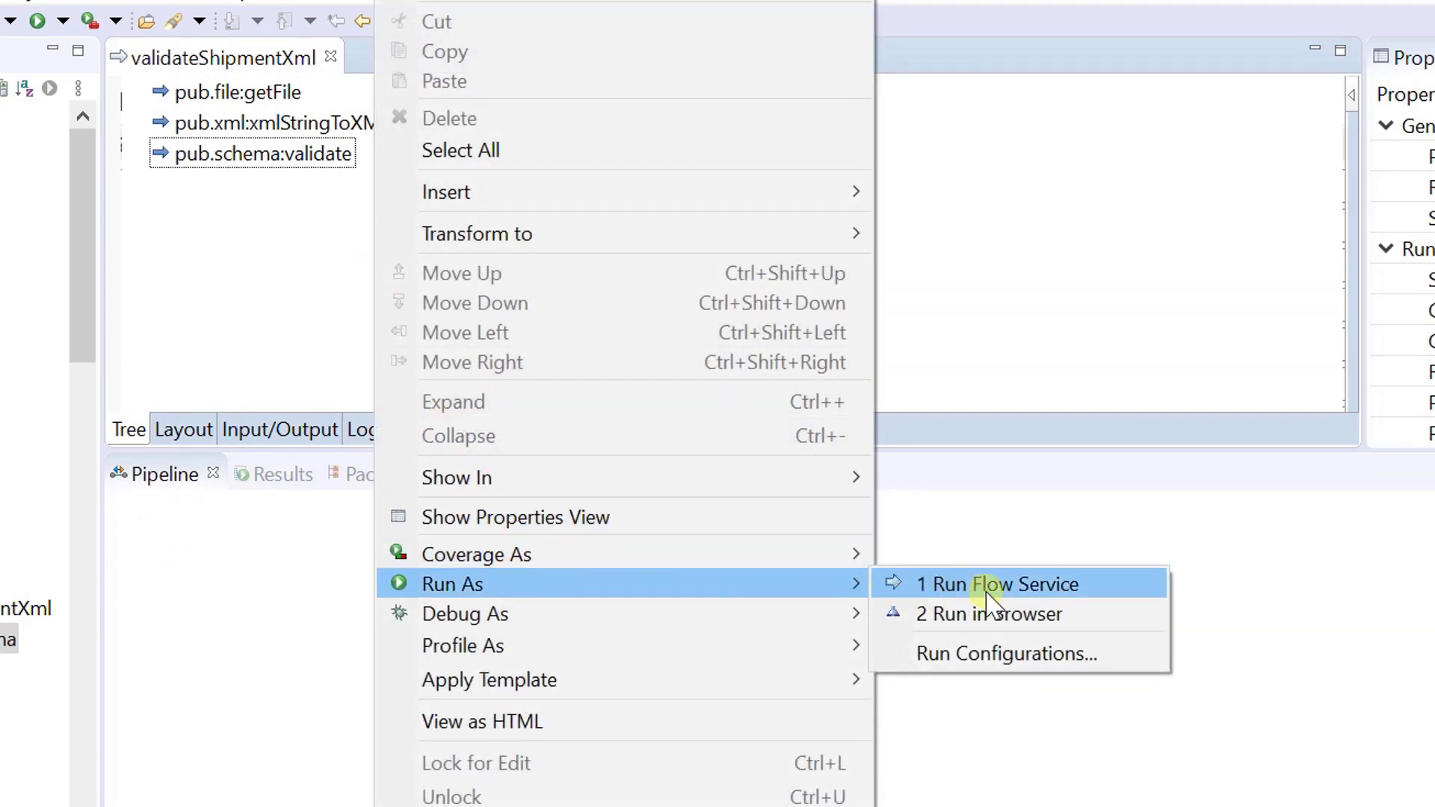
{"action": "left_click", "coordinate": [989, 585]}
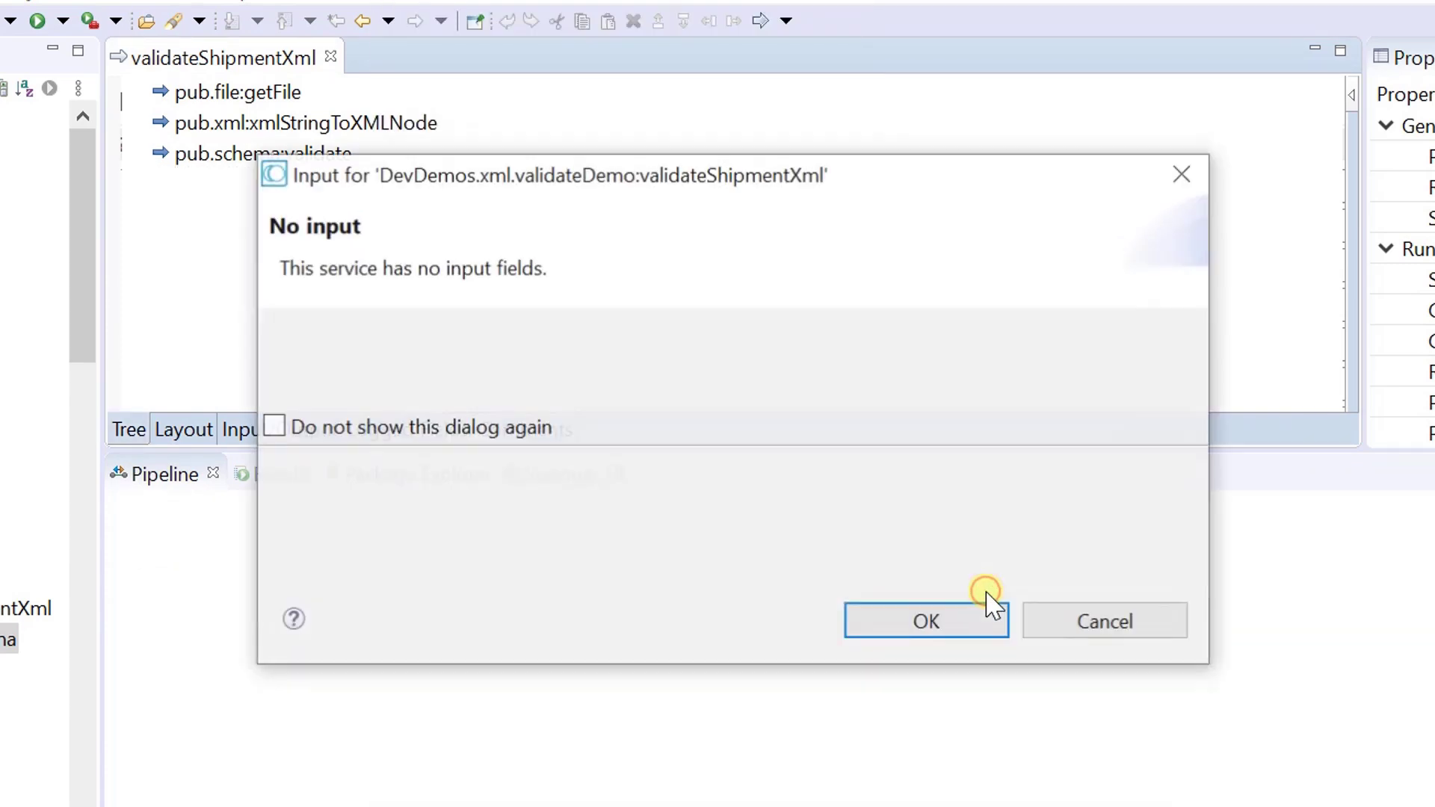
{"action": "left_click", "coordinate": [906, 631]}
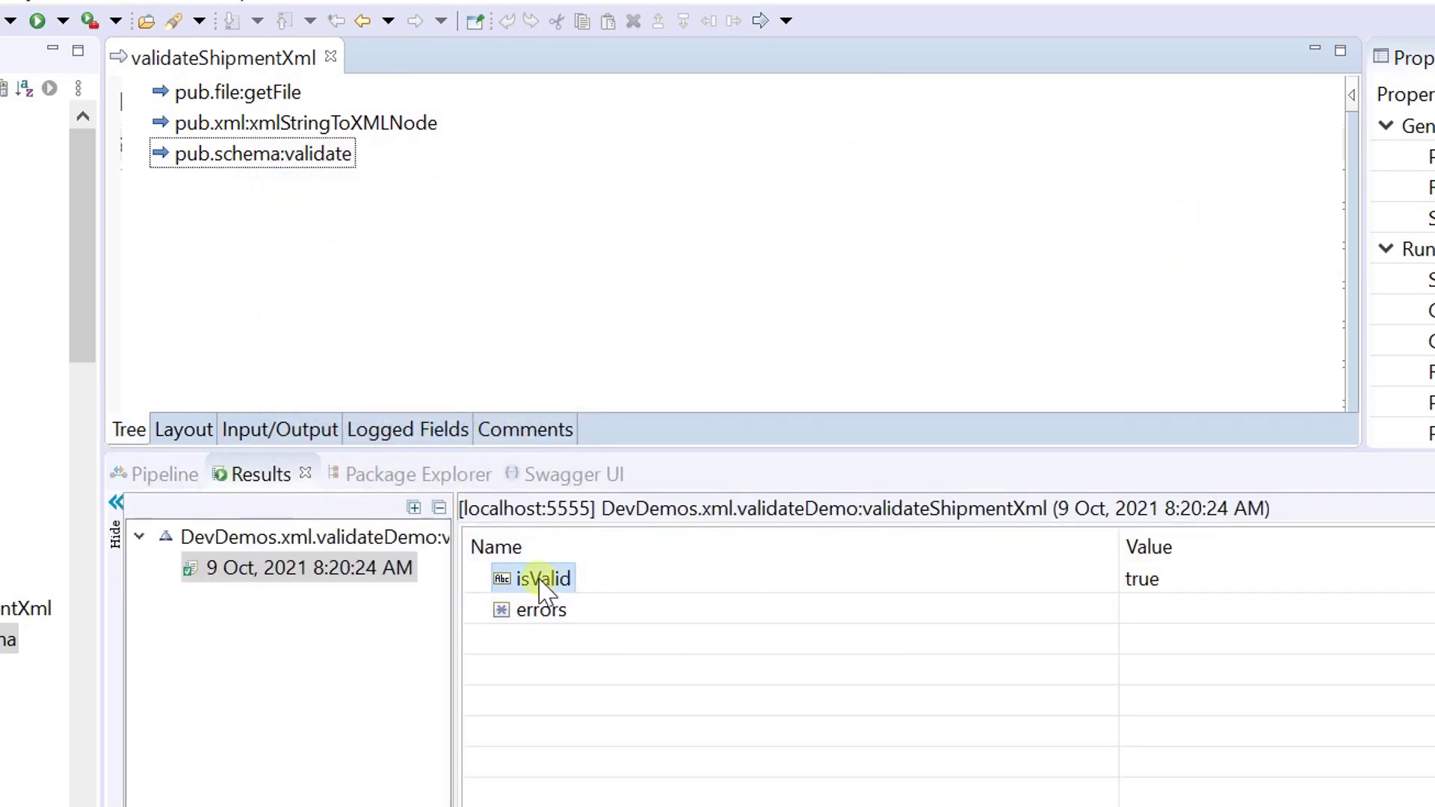
{"action": "left_click", "coordinate": [412, 338]}
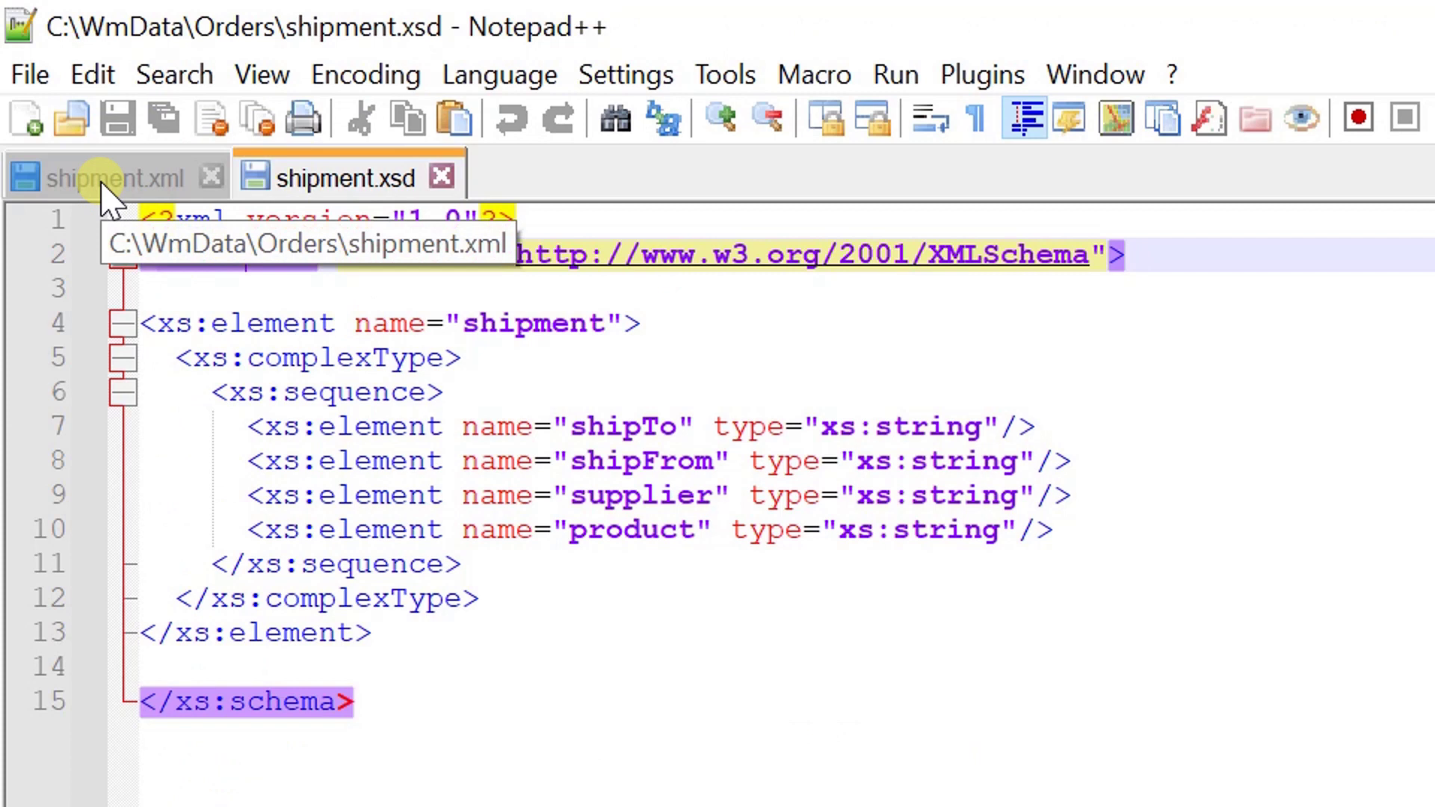
Step: Delete the whole <shipFrom> line in the shipment.xml tab and save the file
{"action": "left_click", "coordinate": [106, 181]}
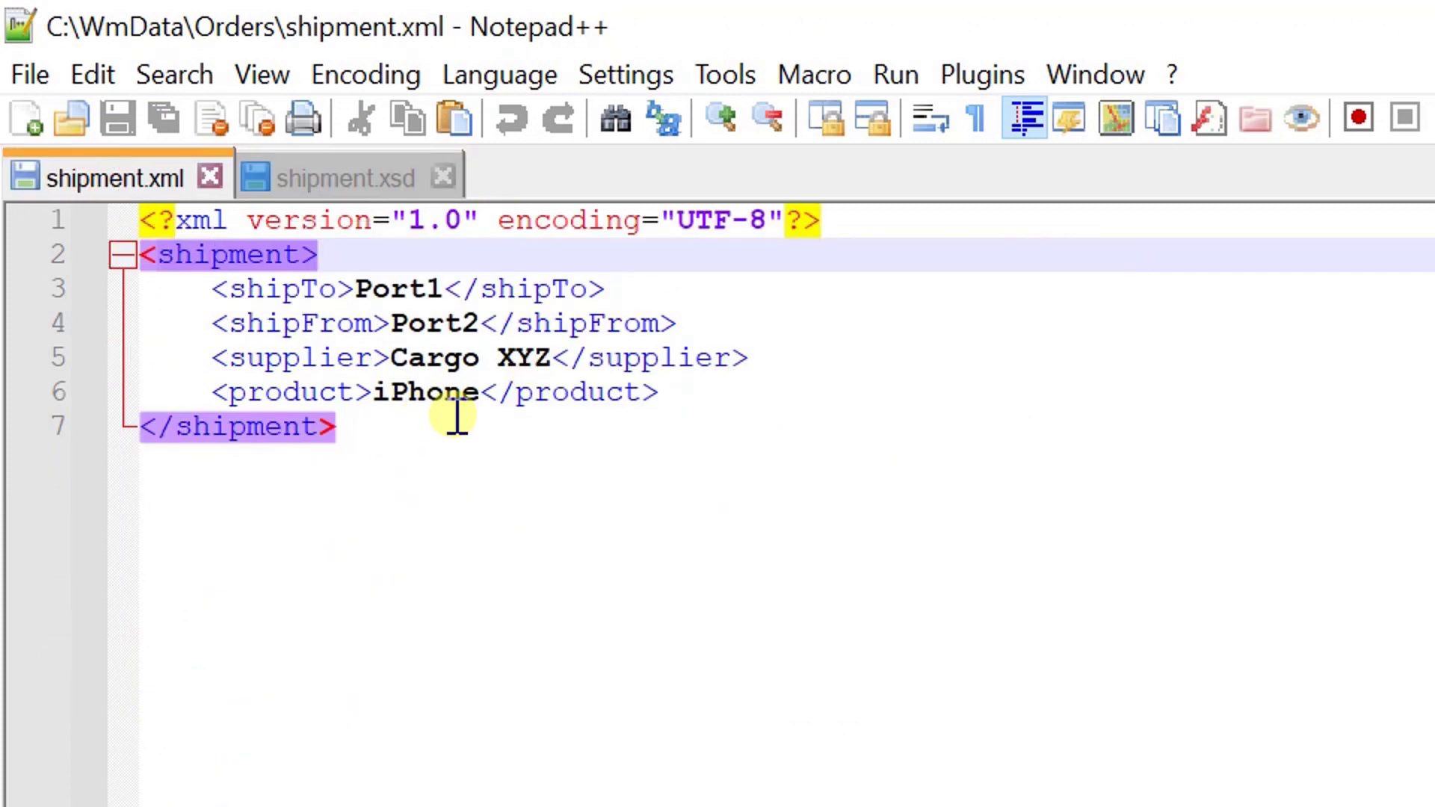
{"action": "left_click_drag", "start_coordinate": [214, 323], "coordinate": [718, 324]}
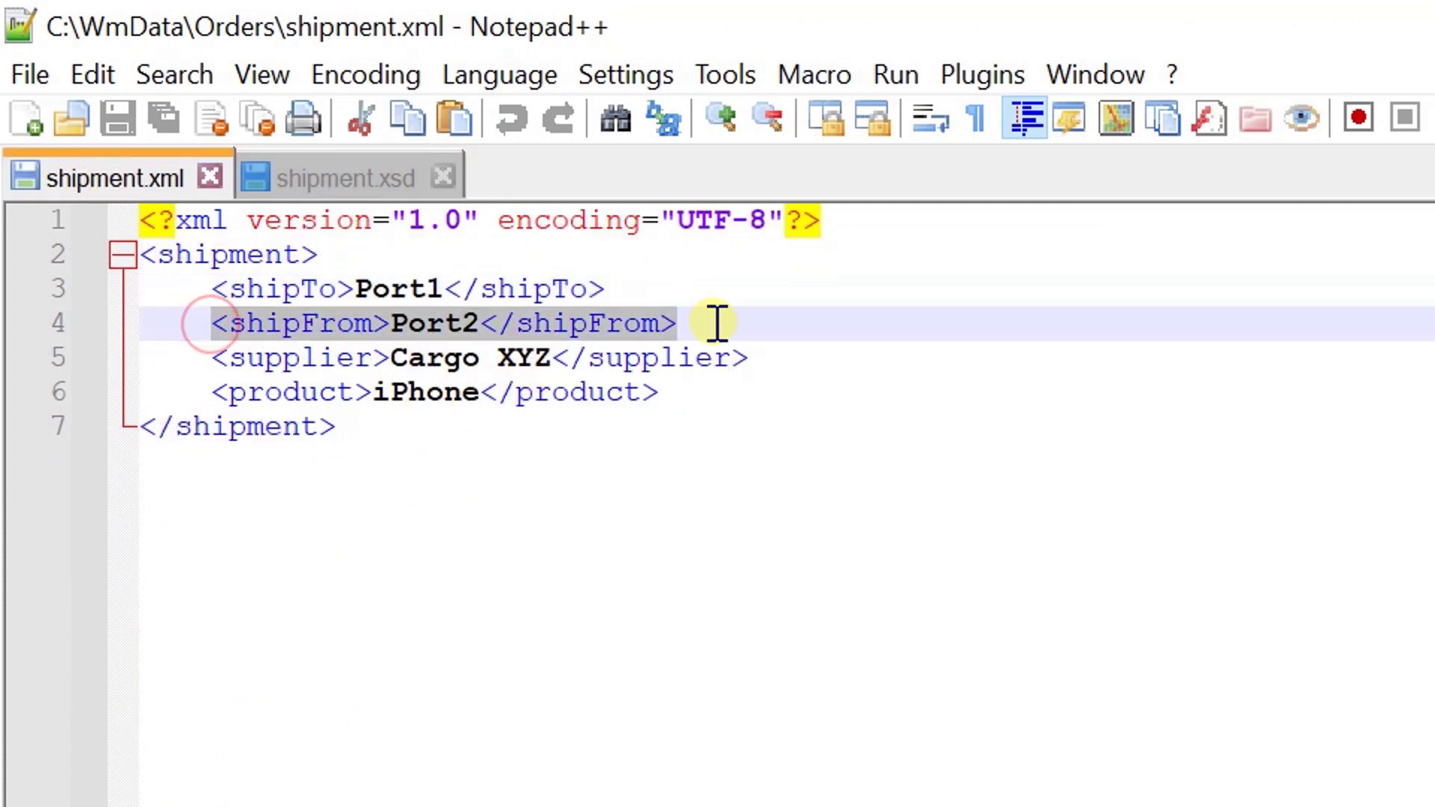
{"action": "key", "text": "Delete"}
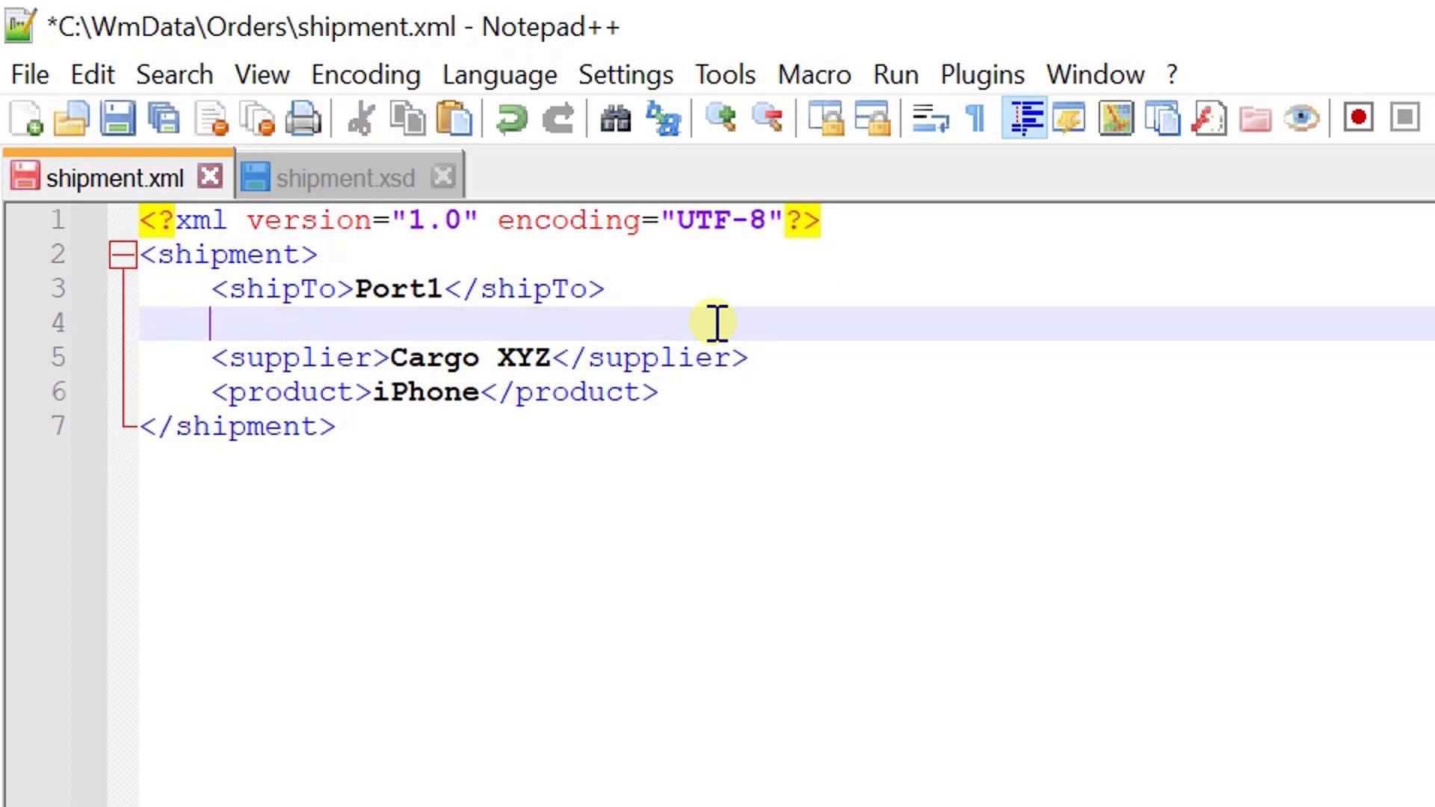
{"action": "left_click", "coordinate": [115, 120]}
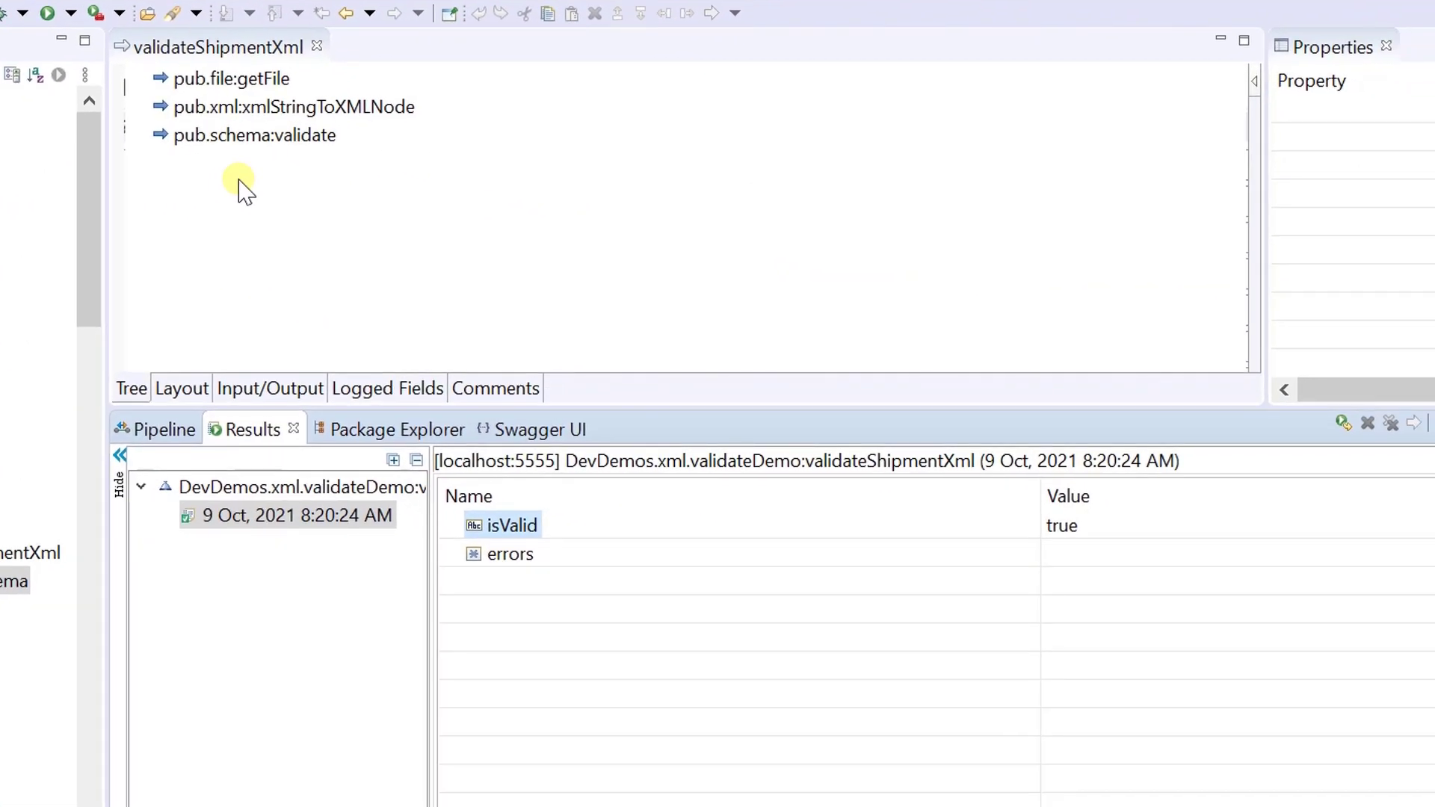
Step: Rerun validateShipmentXml and read error NV-009: supplier at position 1 is unexpected
{"action": "right_click", "coordinate": [239, 182]}
{"action": "mouse_move", "coordinate": [311, 530]}
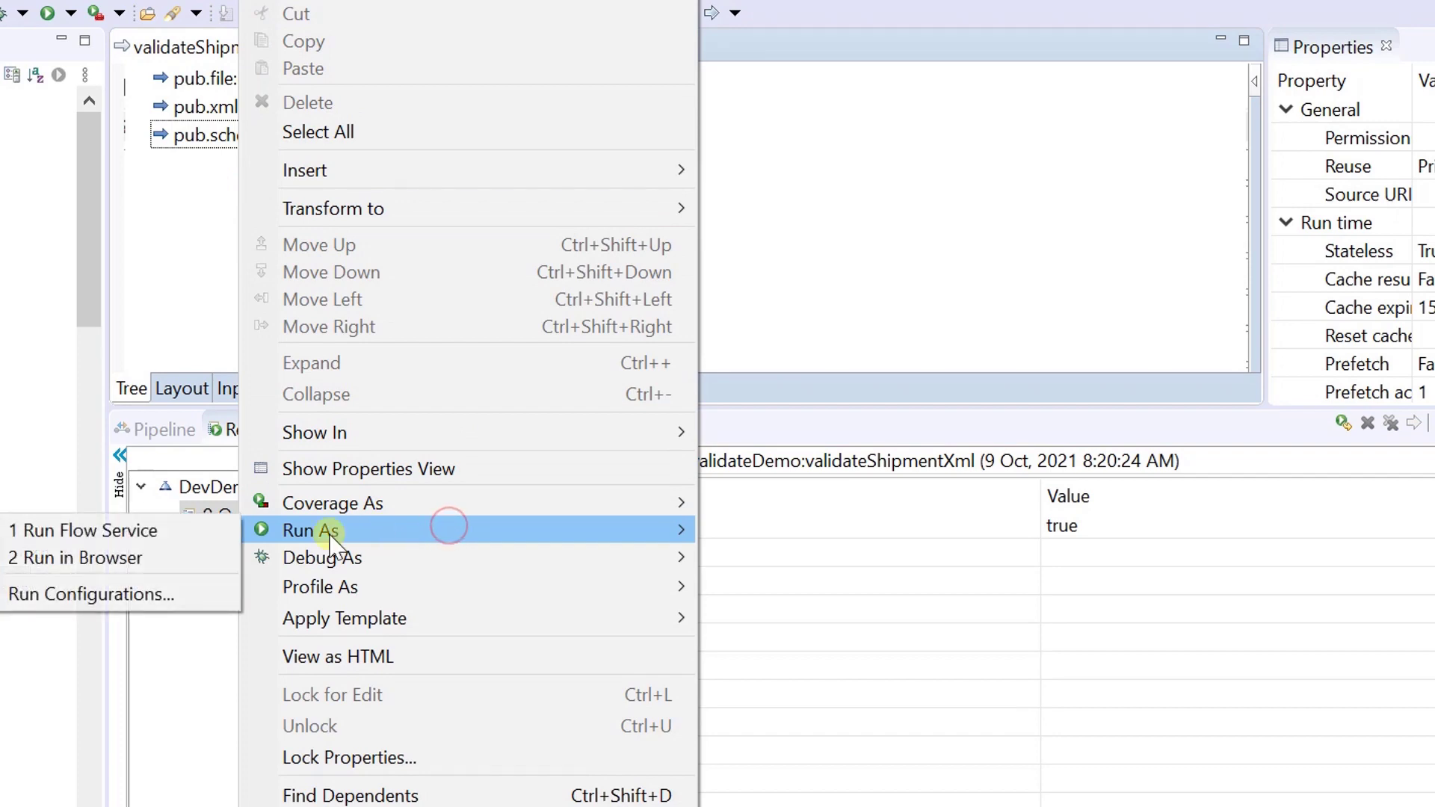
{"action": "left_click", "coordinate": [163, 530]}
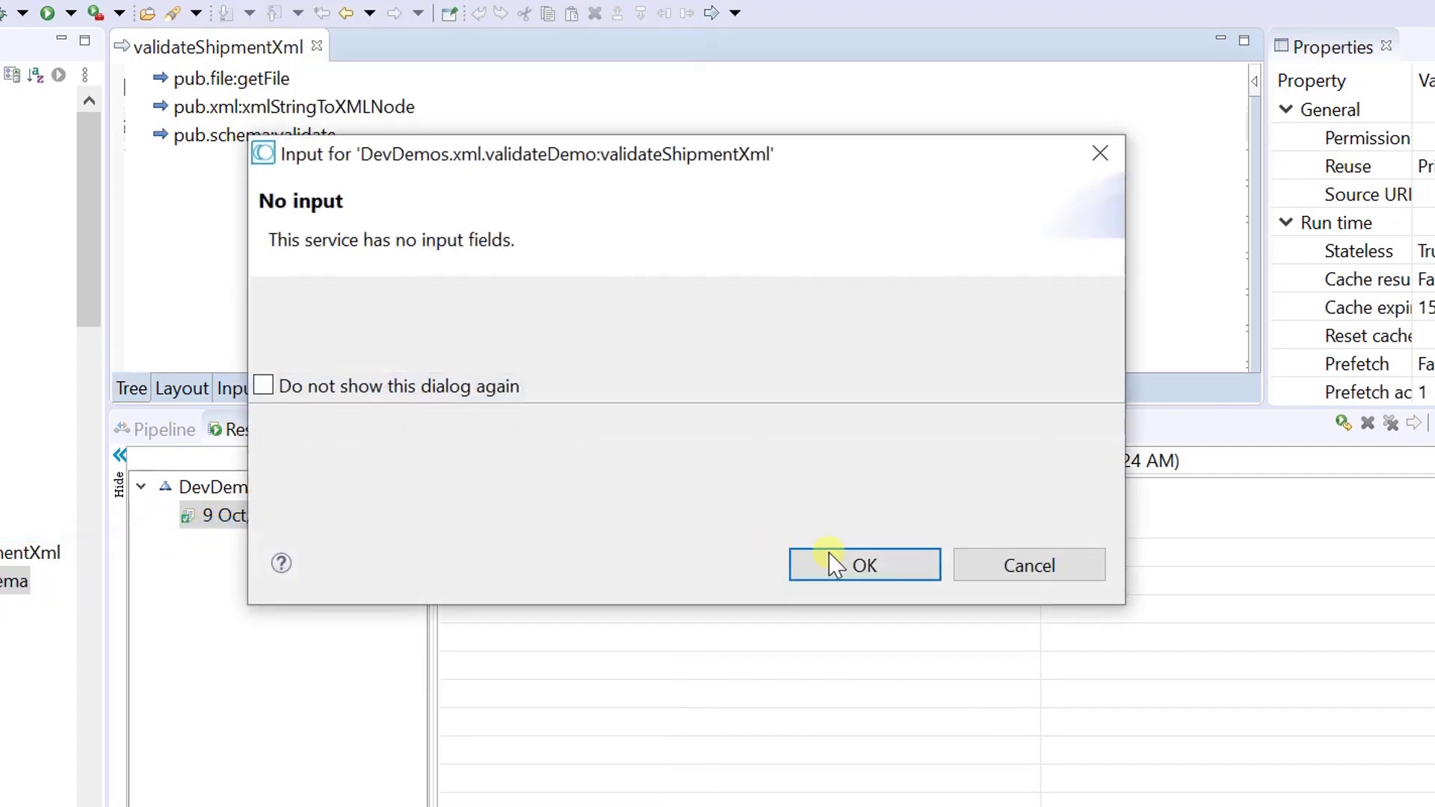
{"action": "left_click", "coordinate": [854, 567]}
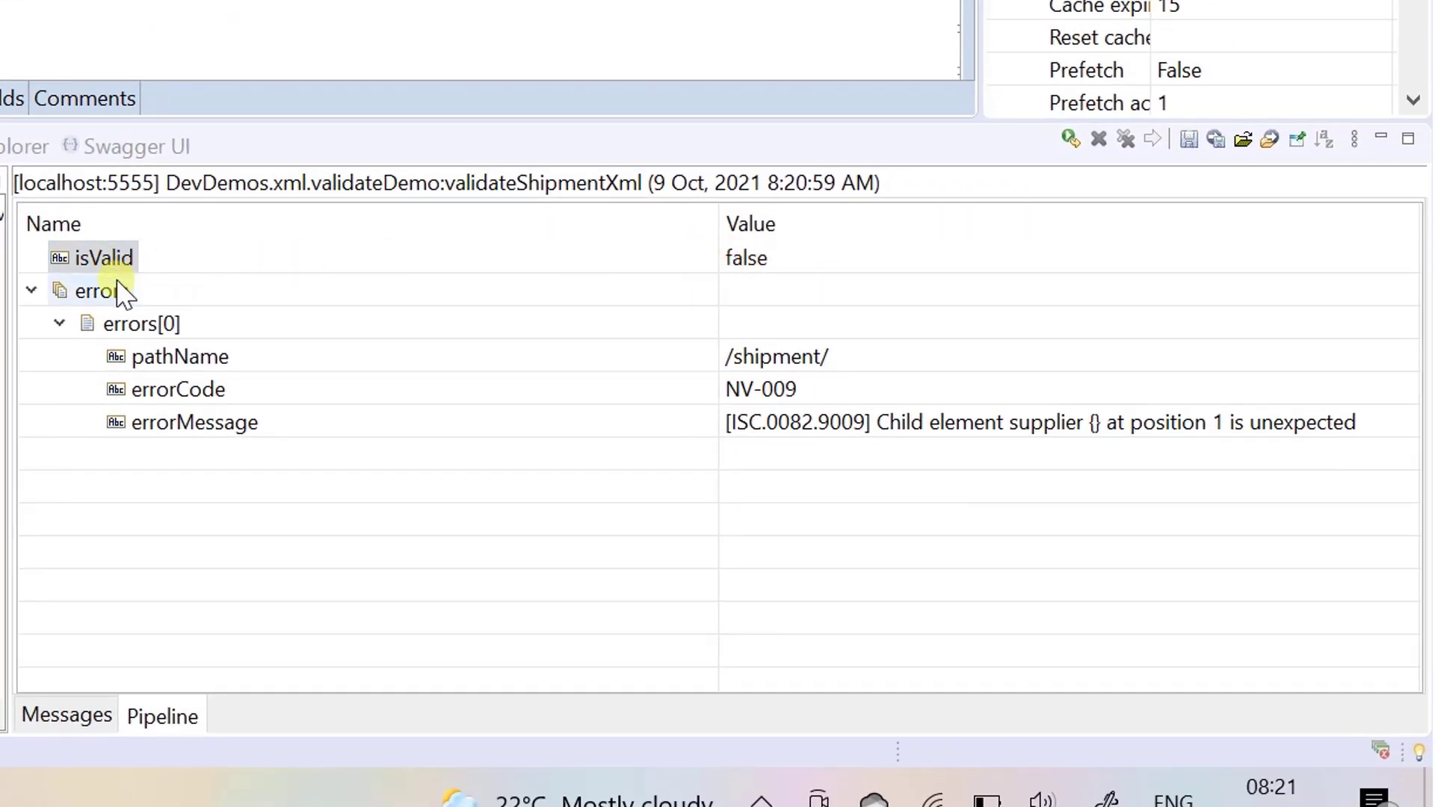
{"action": "left_click", "coordinate": [202, 357]}
{"action": "left_click", "coordinate": [214, 430]}
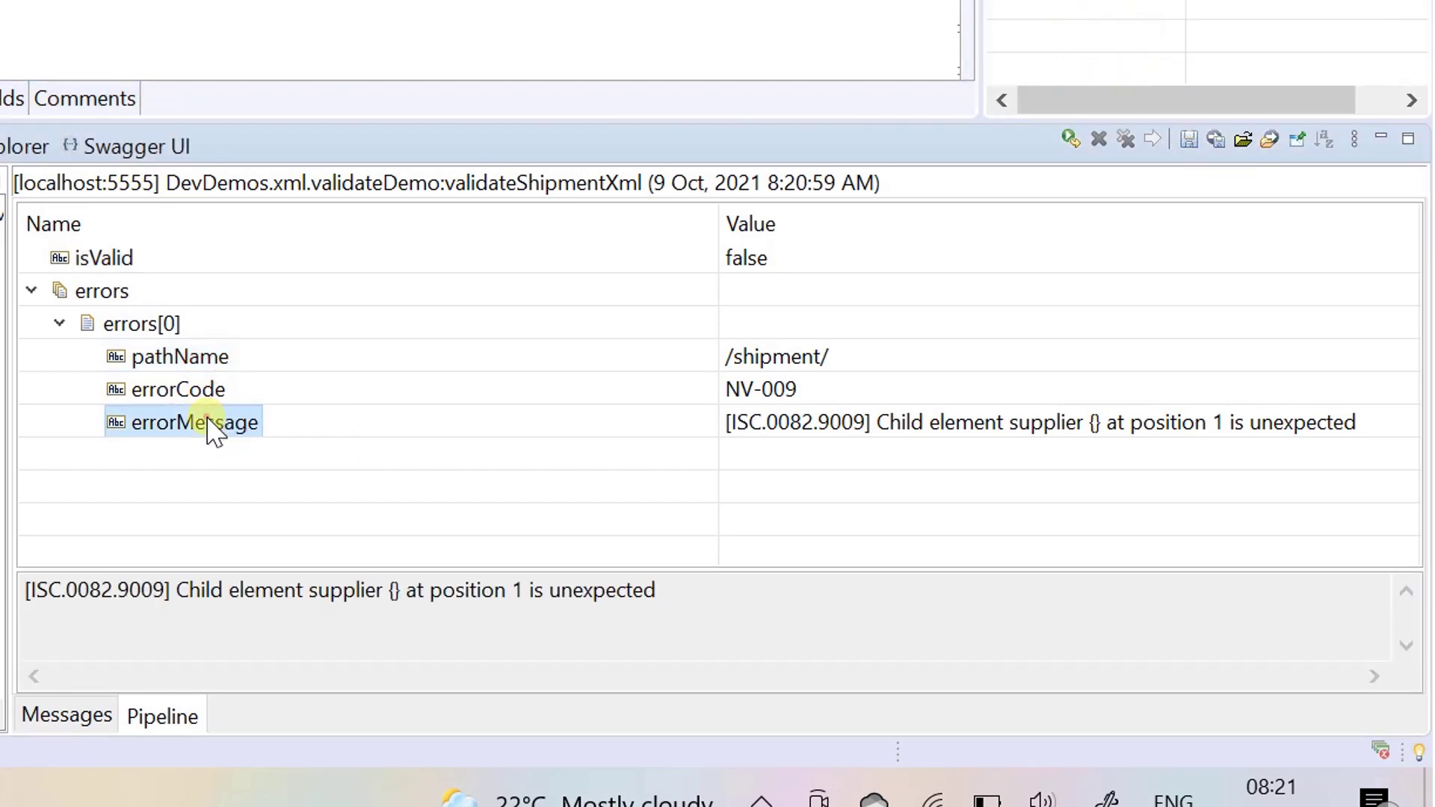
{"action": "double_click", "coordinate": [362, 594]}
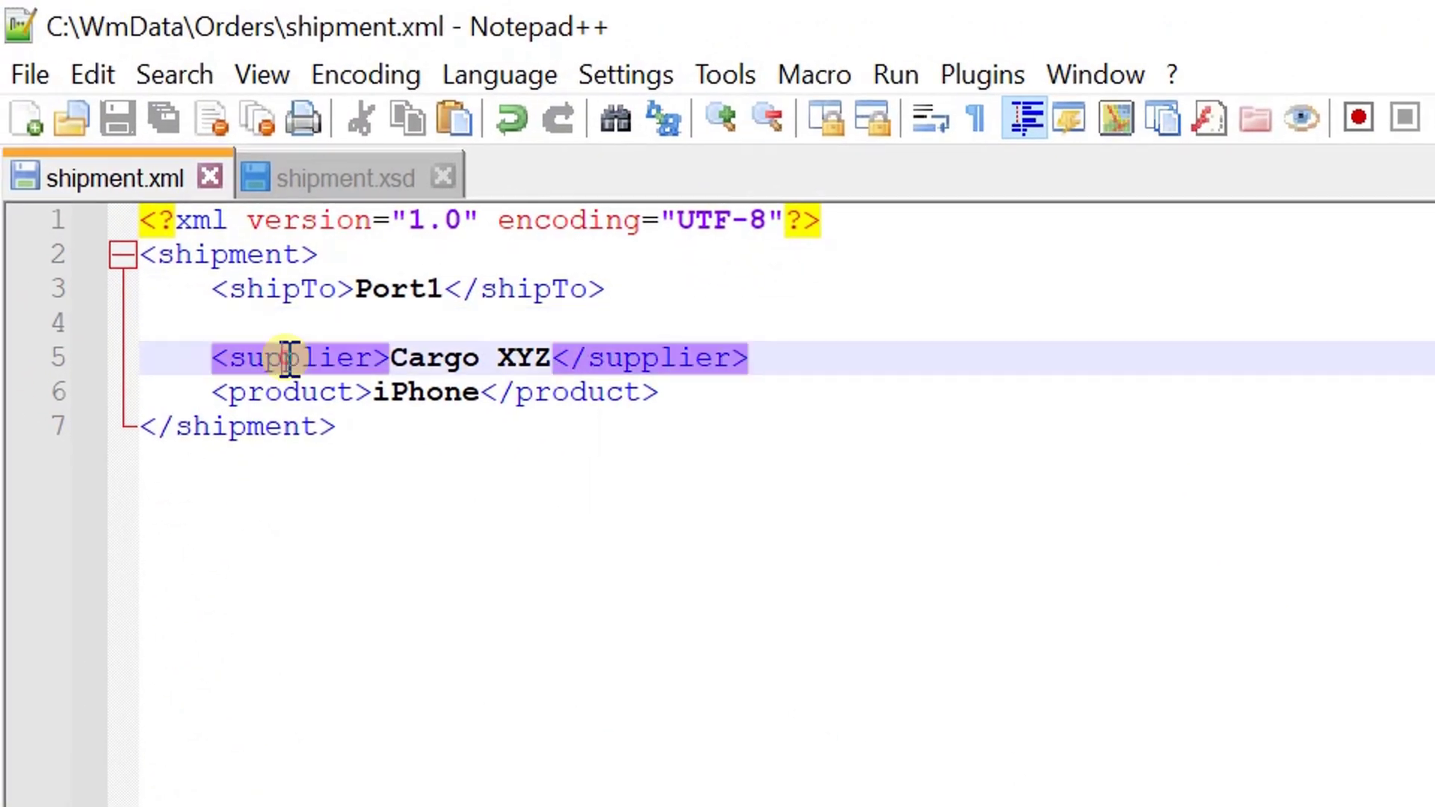
Step: Compare supplier in shipment.xml against shipment.xsd's sequence, then save the restored shipment.xml
{"action": "double_click", "coordinate": [290, 359]}
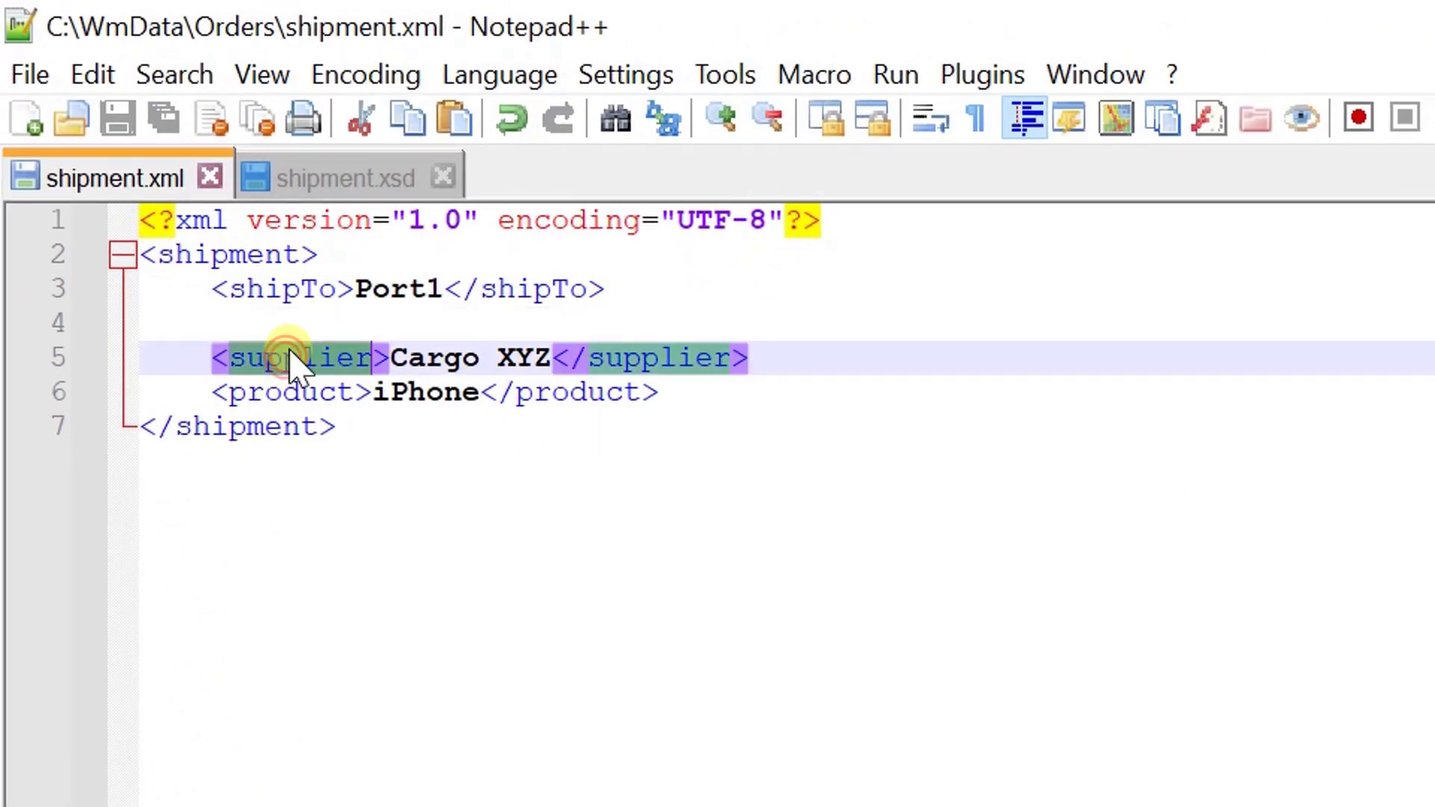
{"action": "left_click", "coordinate": [349, 186]}
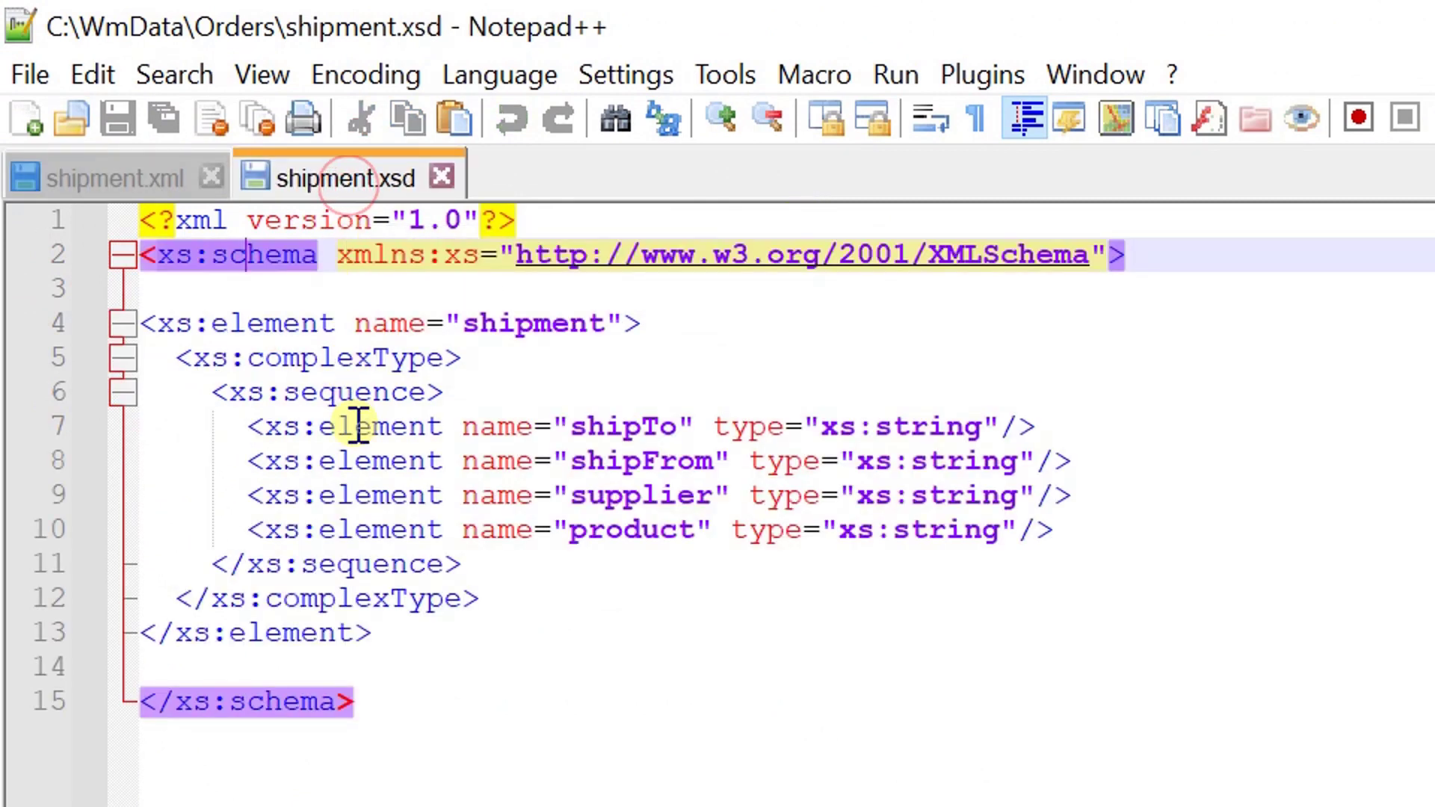
{"action": "double_click", "coordinate": [645, 493]}
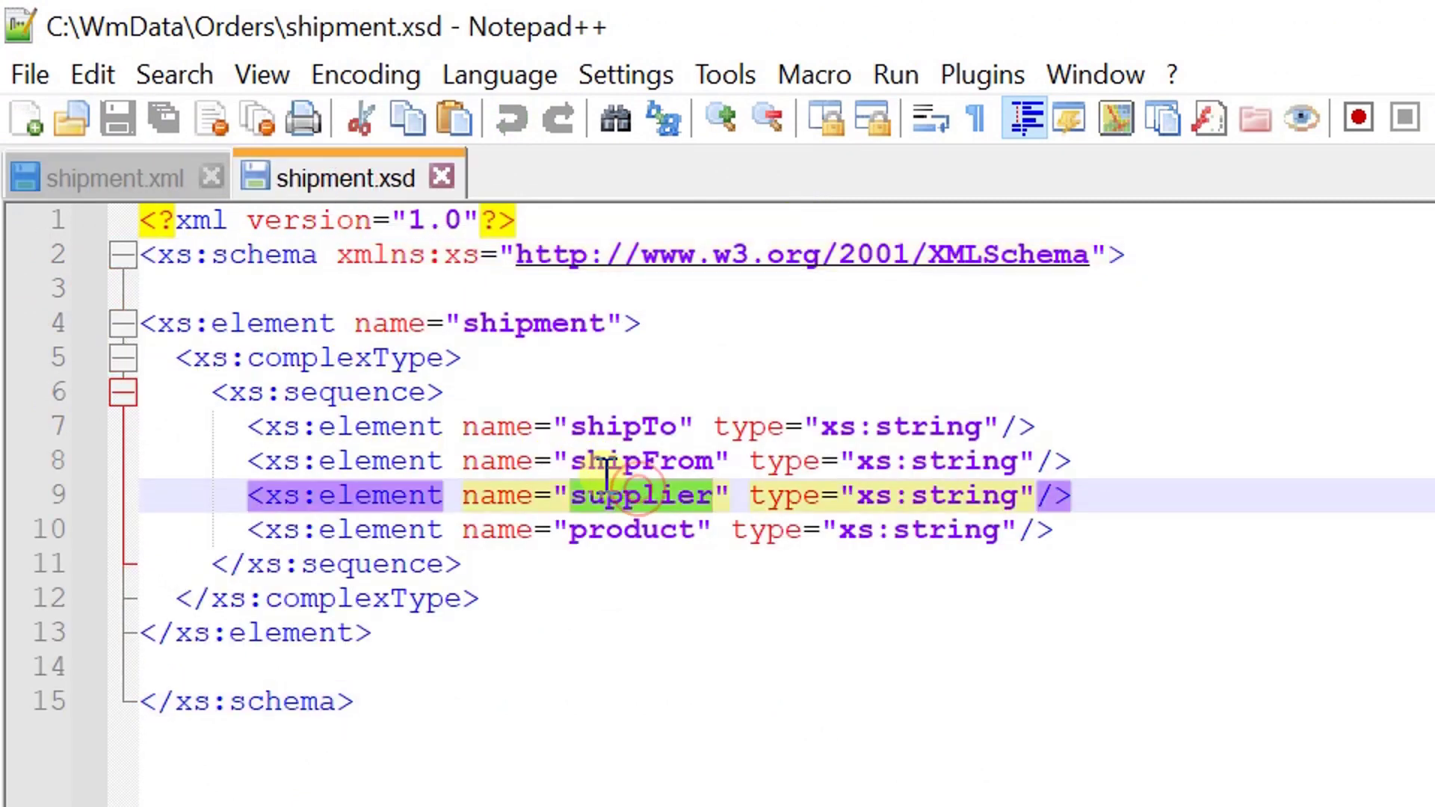
{"action": "left_click", "coordinate": [133, 177]}
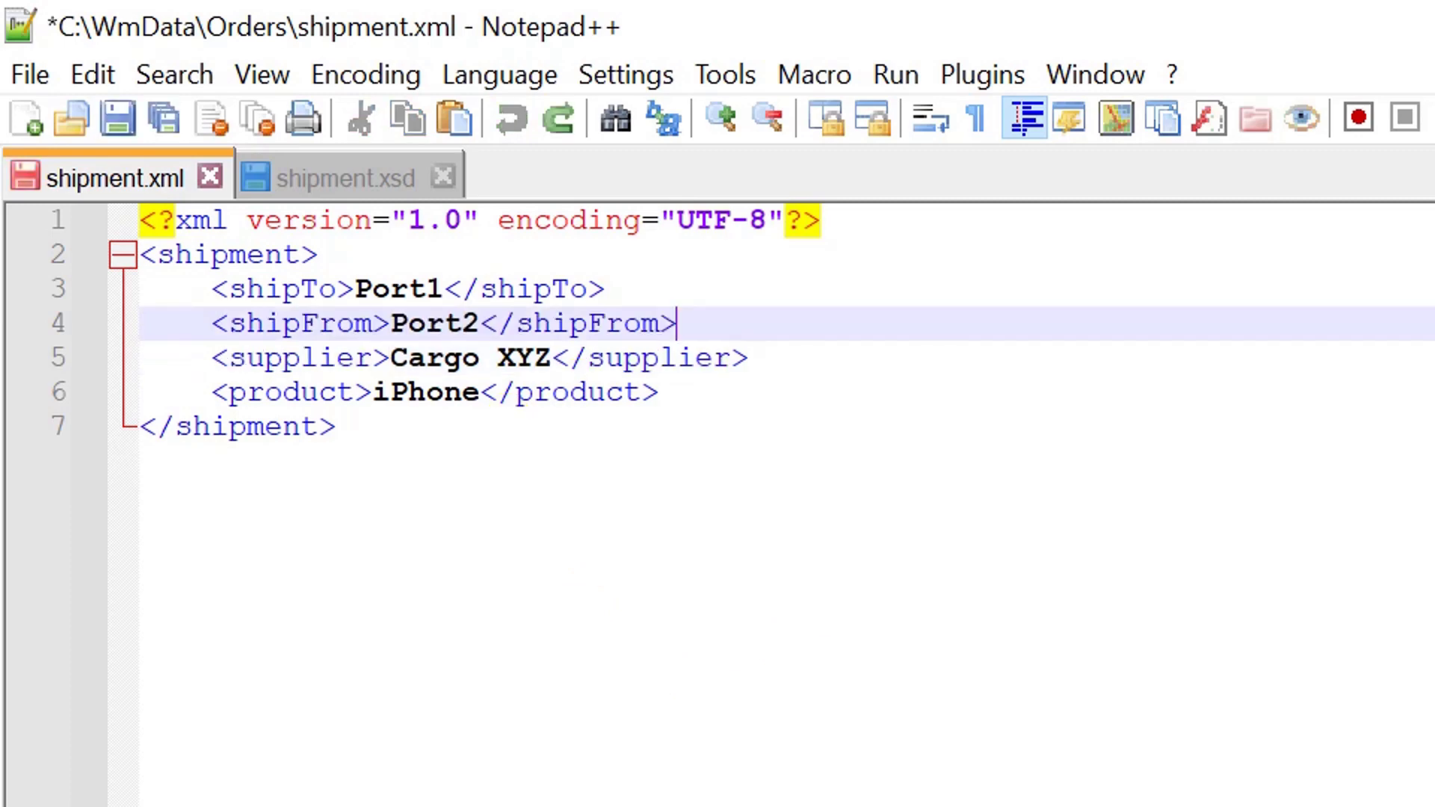
{"action": "left_click", "coordinate": [116, 119]}
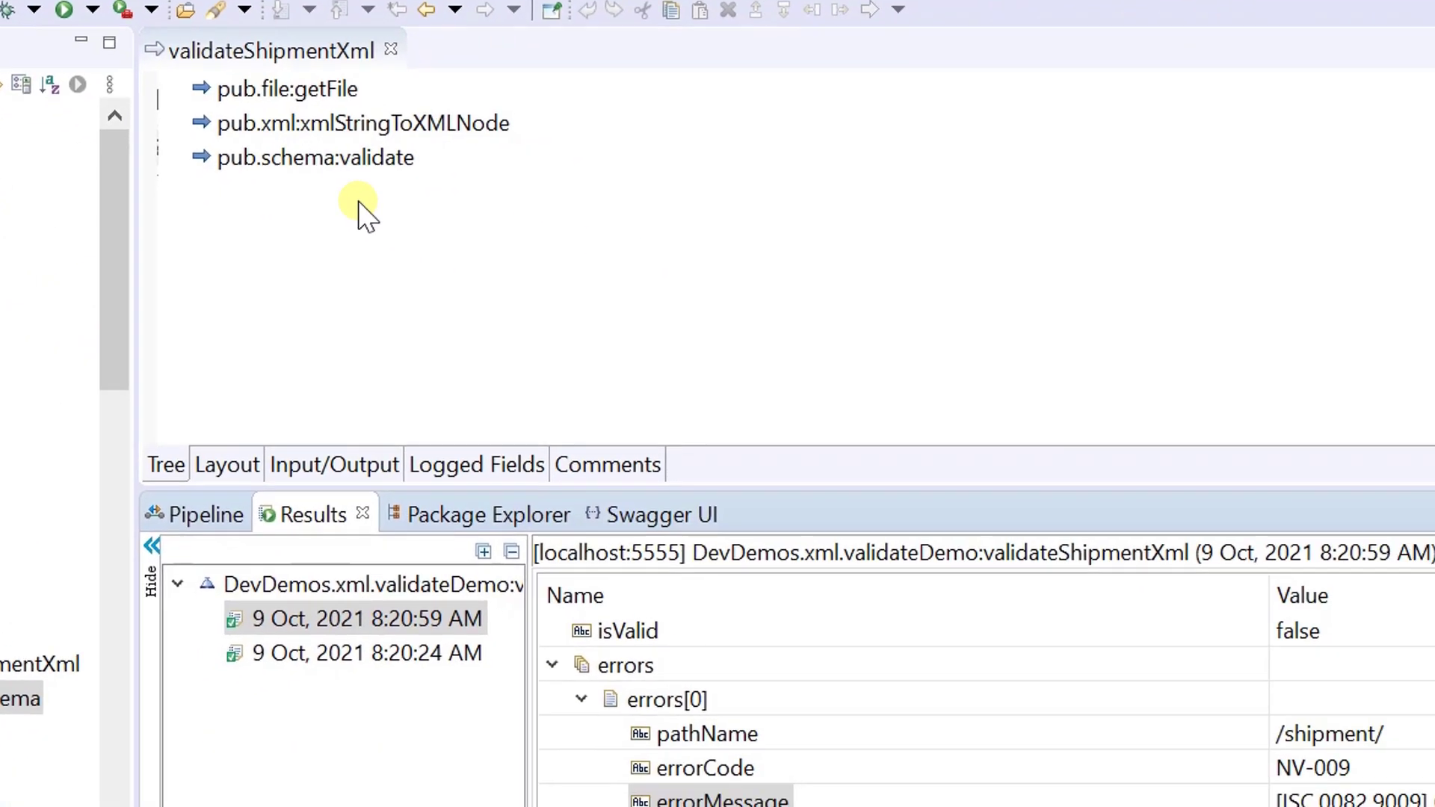
Step: Rerun validateShipmentXml without inputs, getting isValid true and no errors
{"action": "right_click", "coordinate": [785, 283]}
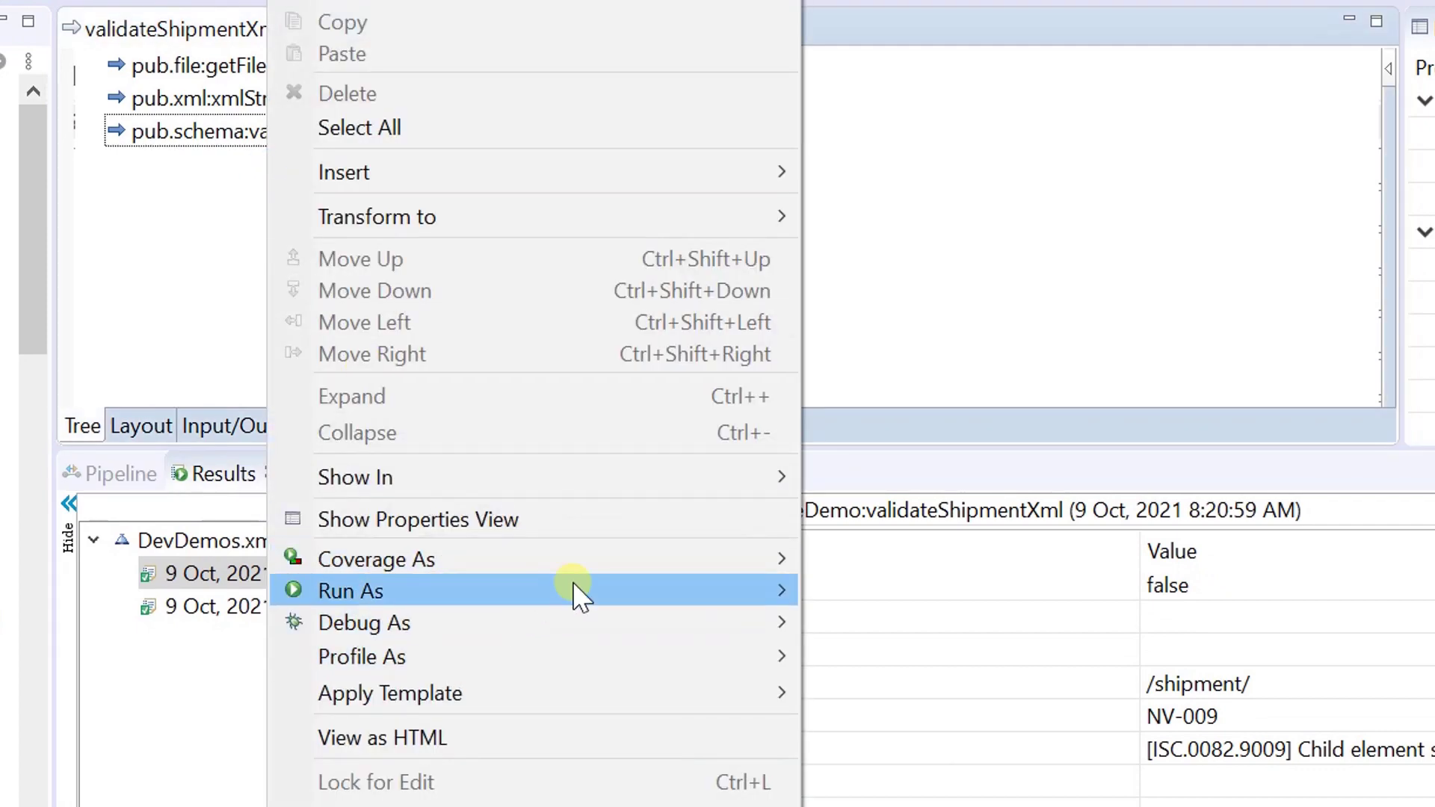
{"action": "mouse_move", "coordinate": [350, 591]}
{"action": "left_click", "coordinate": [886, 591]}
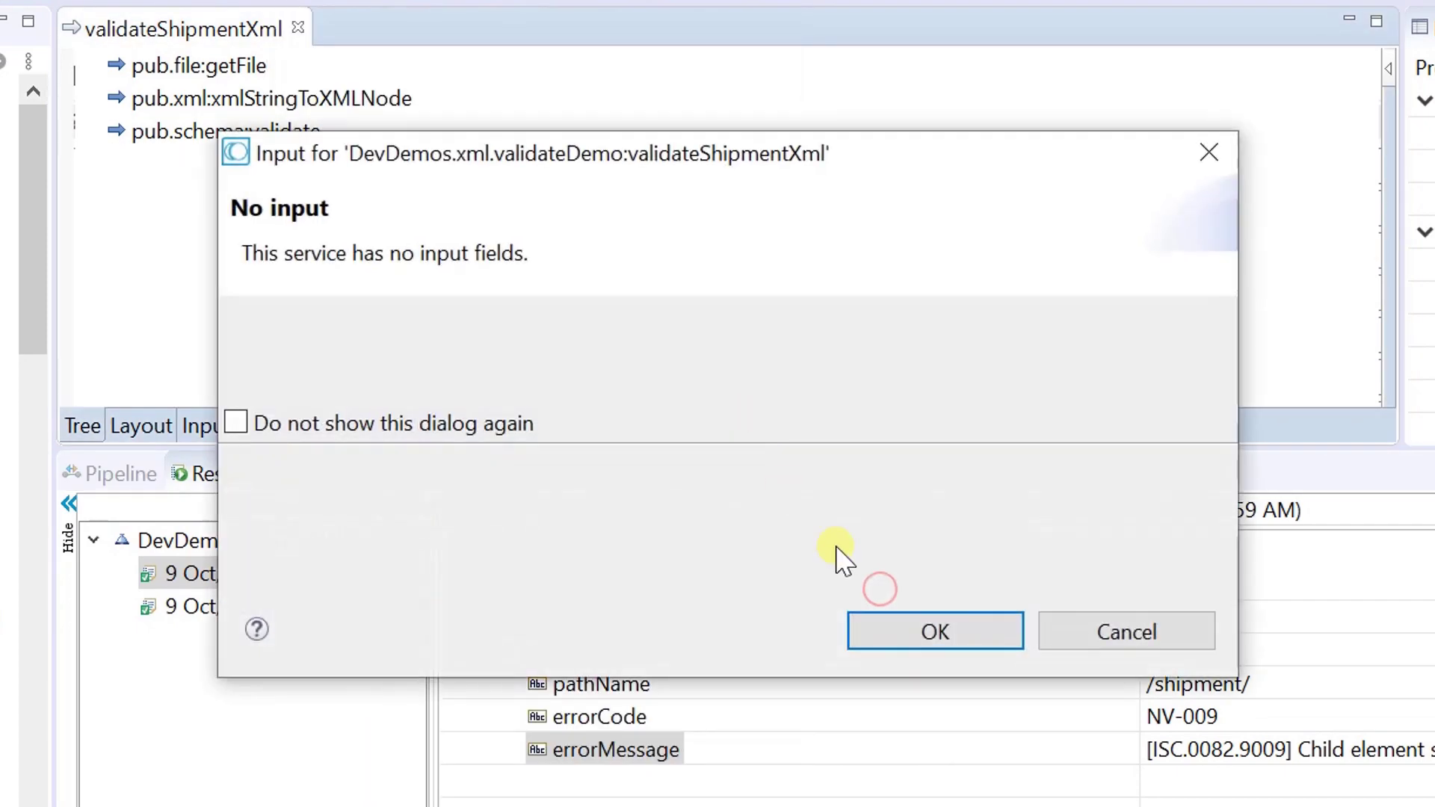
{"action": "left_click", "coordinate": [906, 640]}
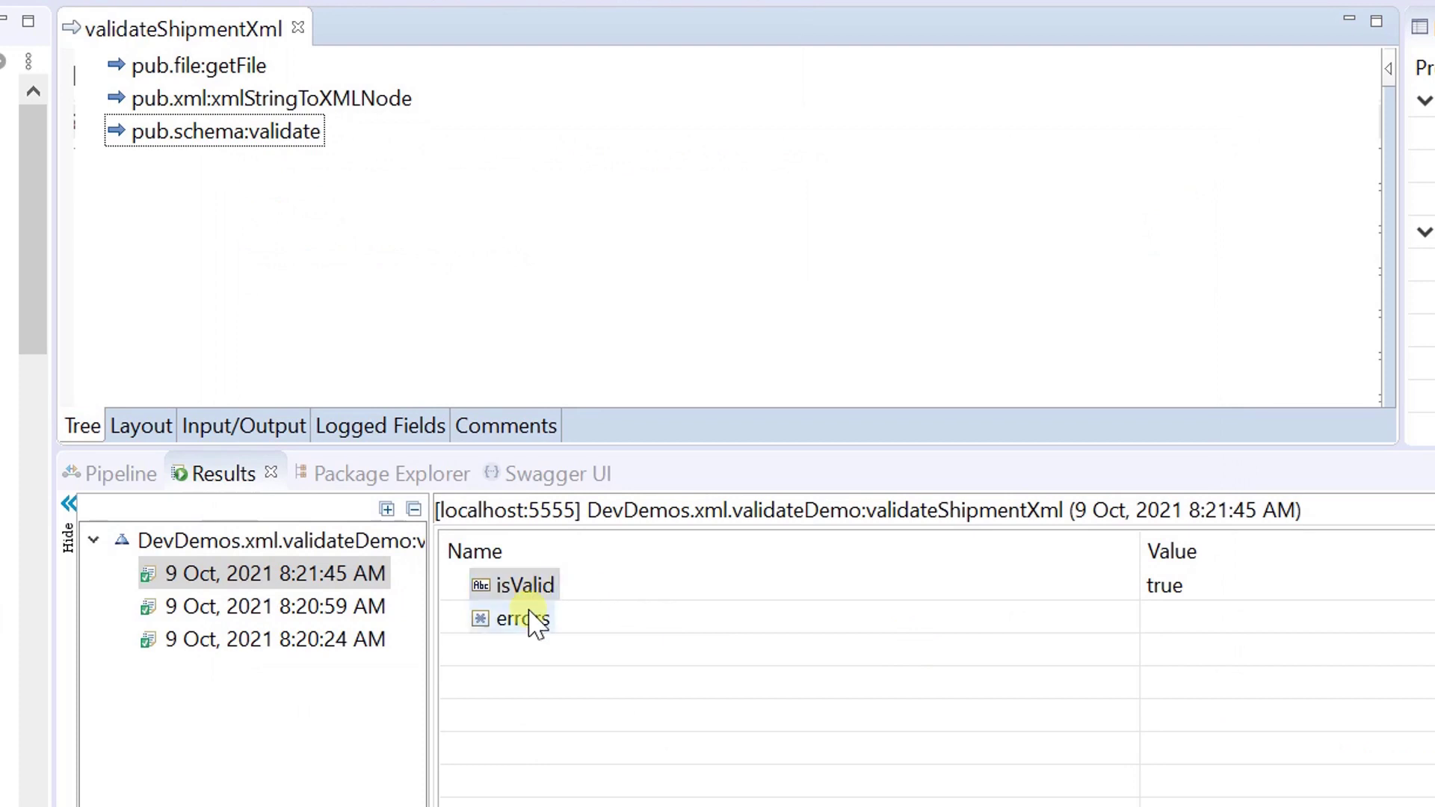